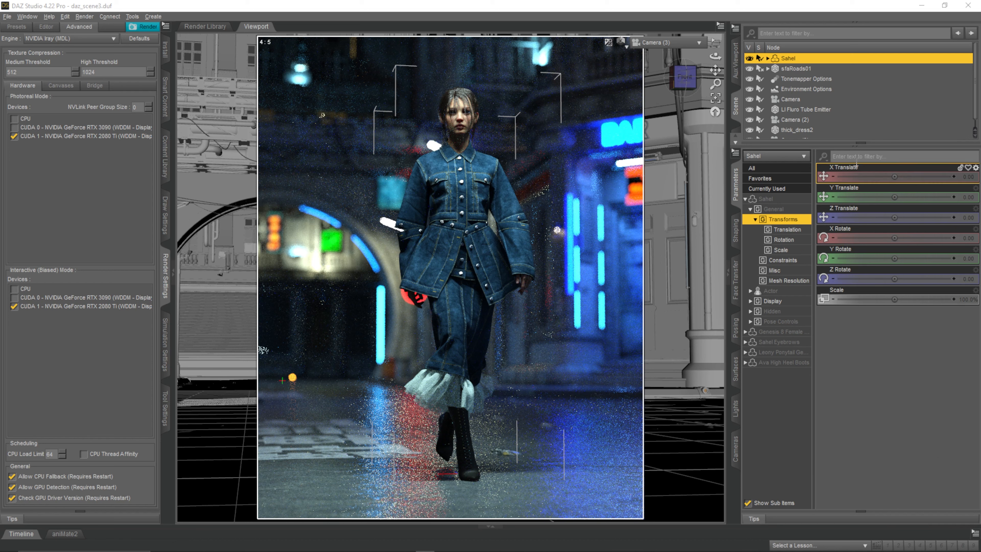
Step: Switch the viewport to Perspective View and orbit around the dressed character to inspect the street scene
left_click(692, 43)
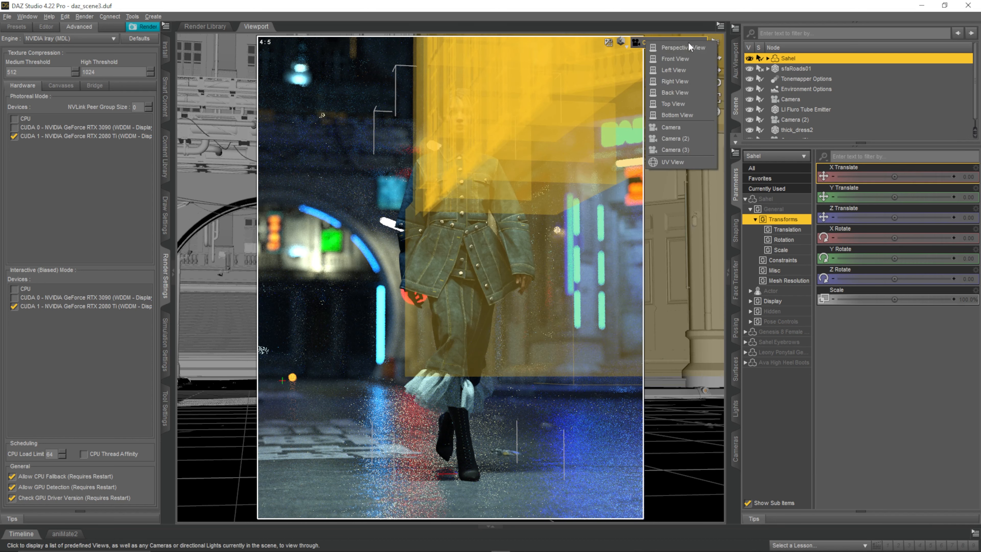
left_click(823, 105)
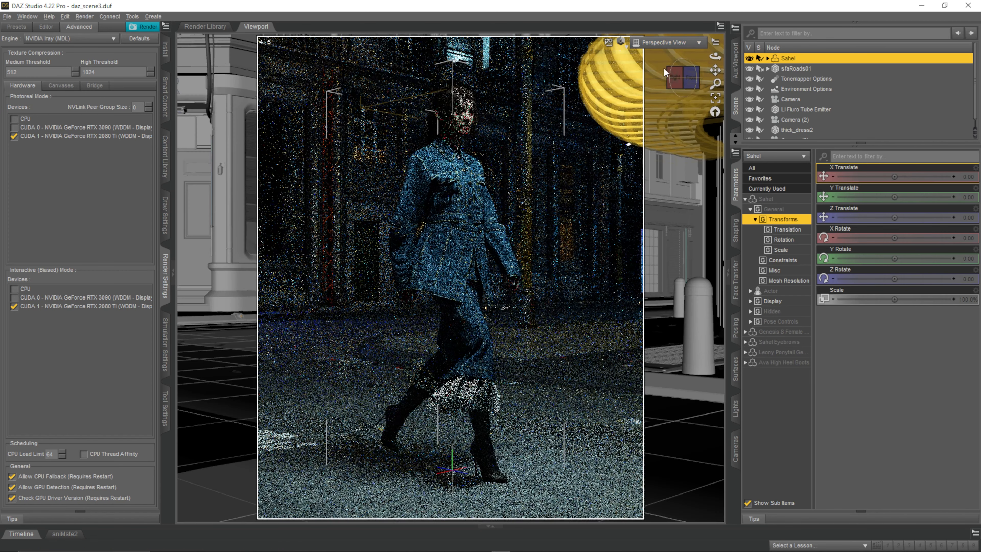
left_click_drag(685, 87, 705, 88)
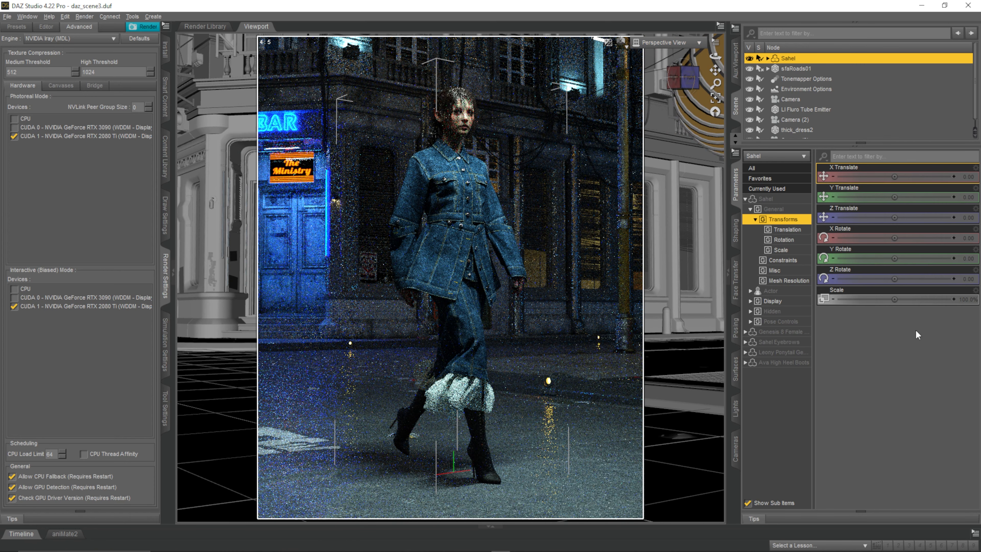
left_click(685, 77)
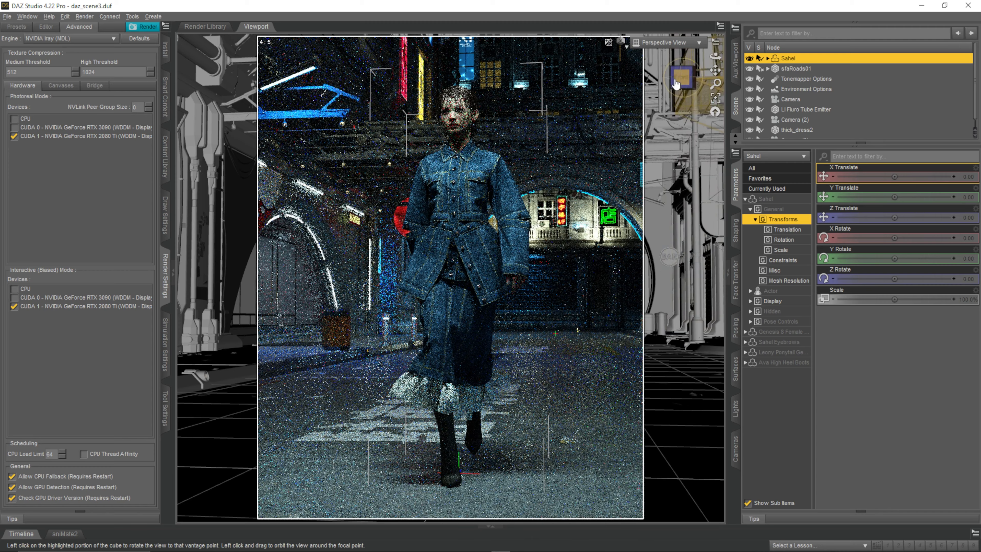
left_click(675, 84)
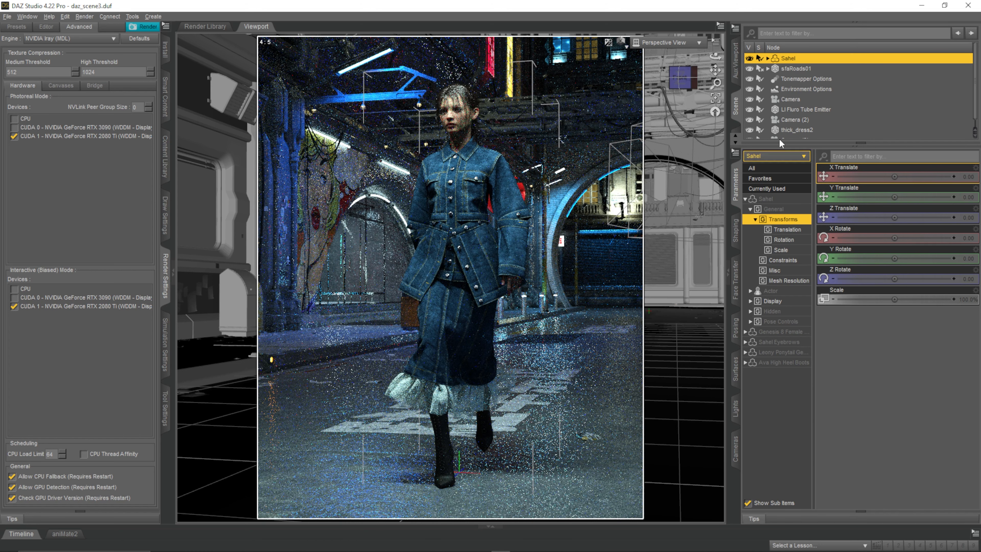
Step: View the scene through Camera (3) and Camera (2)
left_click(669, 43)
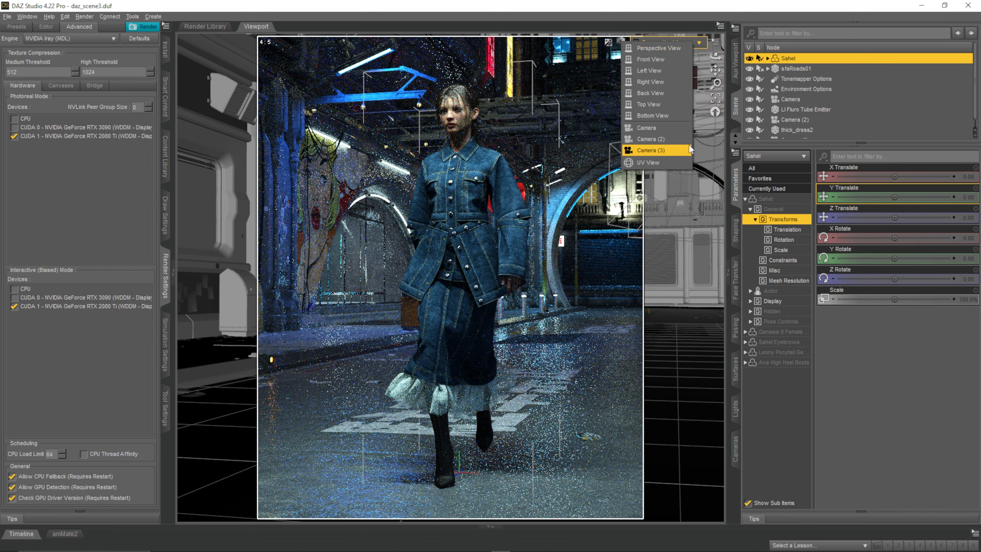
left_click(653, 150)
left_click(681, 41)
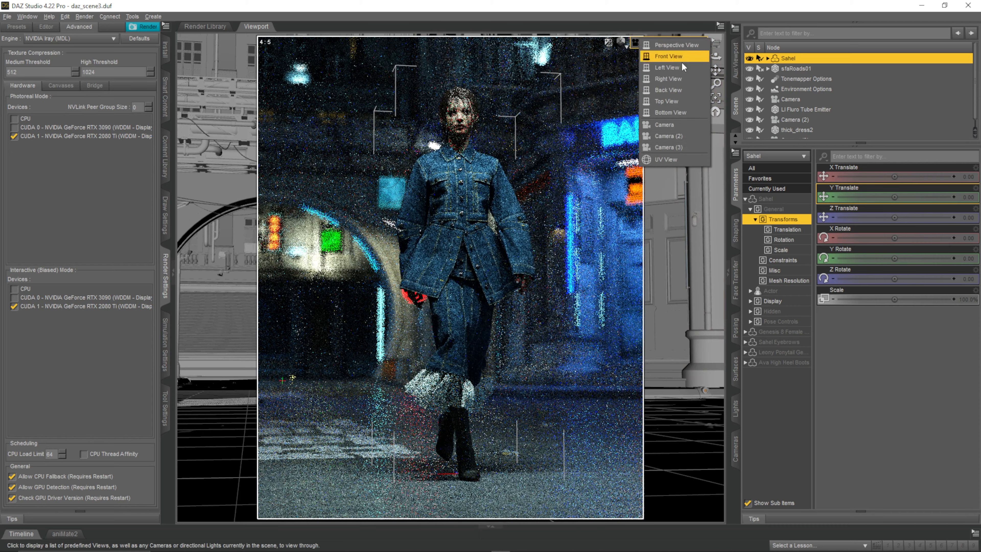
left_click(656, 138)
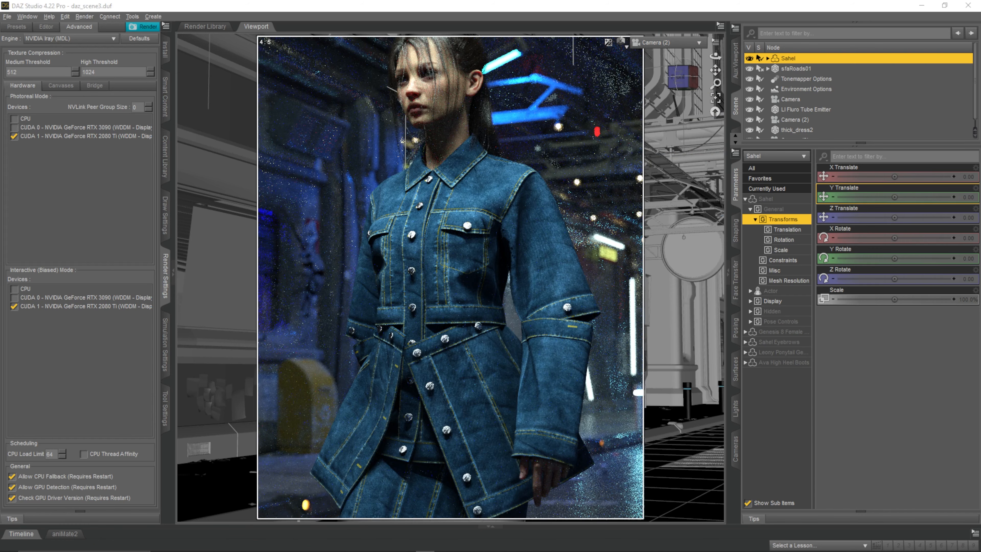
Step: Look over the finished render 02_.png in the image viewer, and close the viewer
left_click_drag(980, 116, 504, 59)
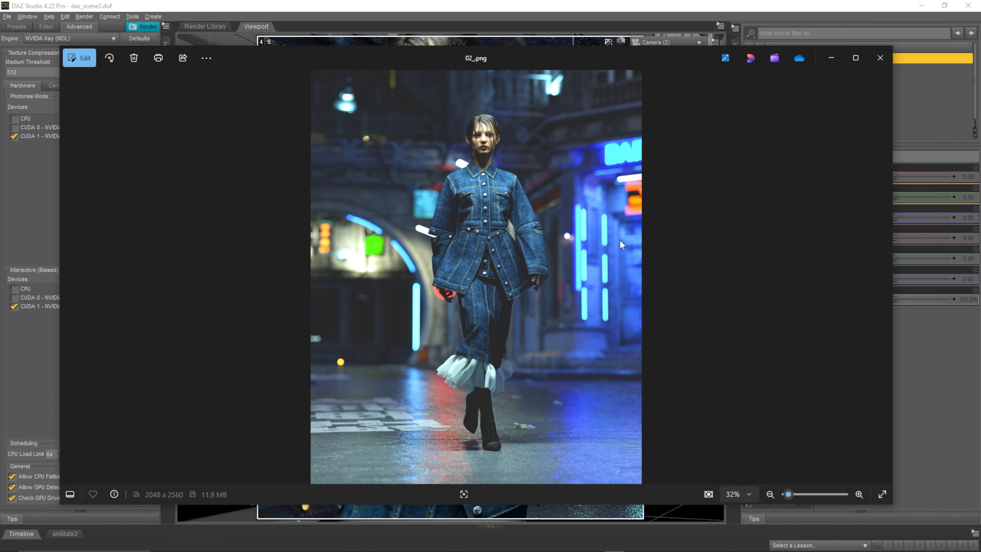
mouse_move(580, 64)
left_mouse_down()
mouse_move(537, 71)
mouse_move(587, 76)
left_mouse_up()
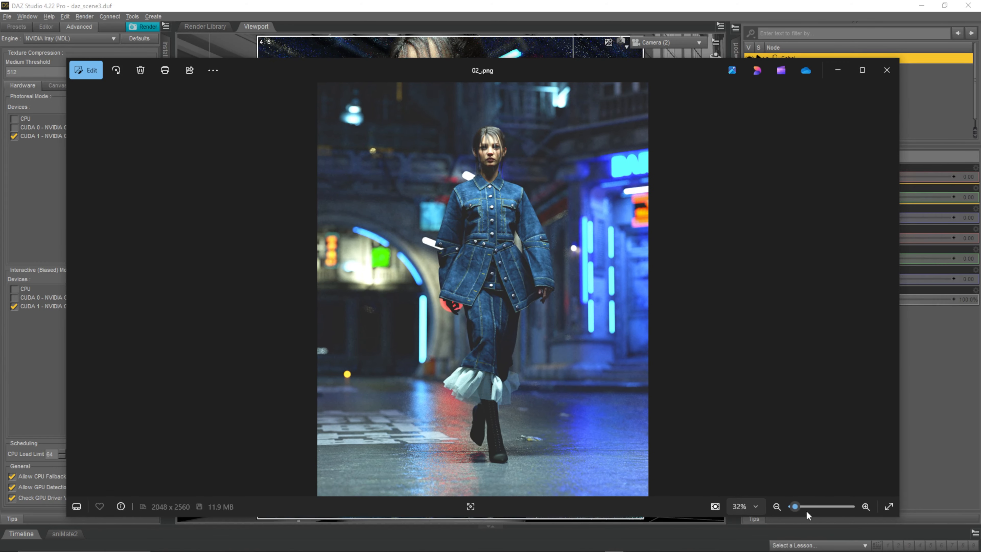
left_click_drag(794, 506, 809, 507)
left_click_drag(670, 70, 700, 52)
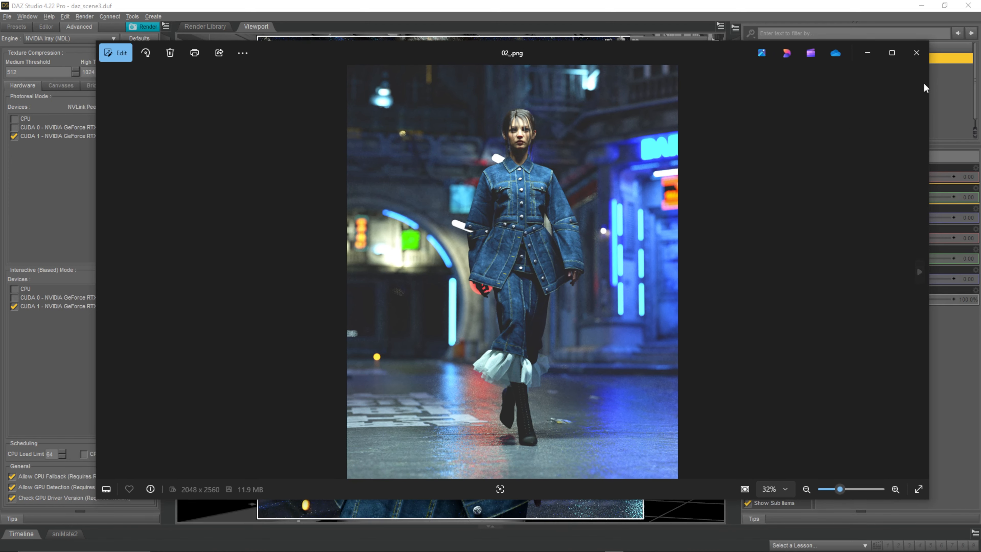
left_click(917, 53)
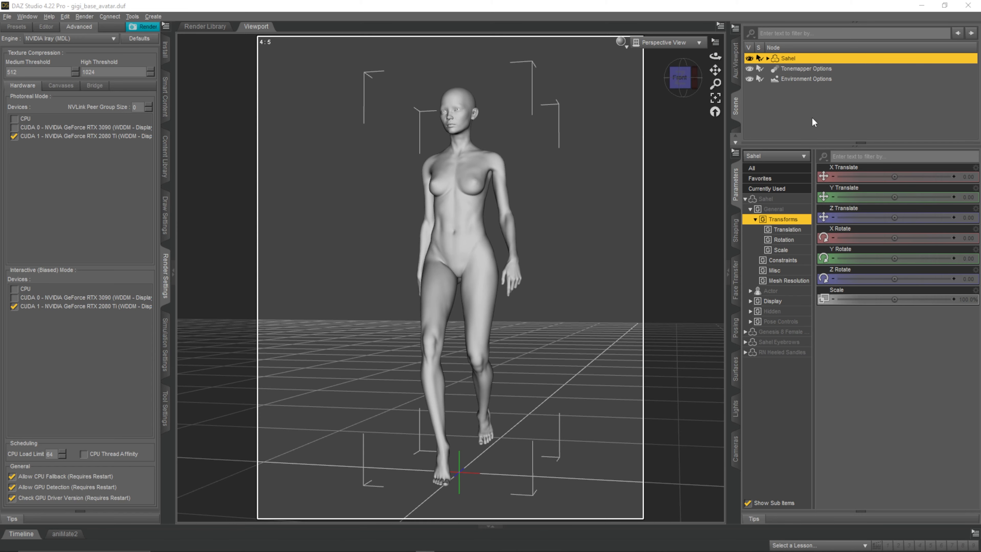
Step: Start exporting the walking avatar as a Wavefront Object file named female_walking
left_click_drag(680, 78, 658, 83)
left_click(684, 85)
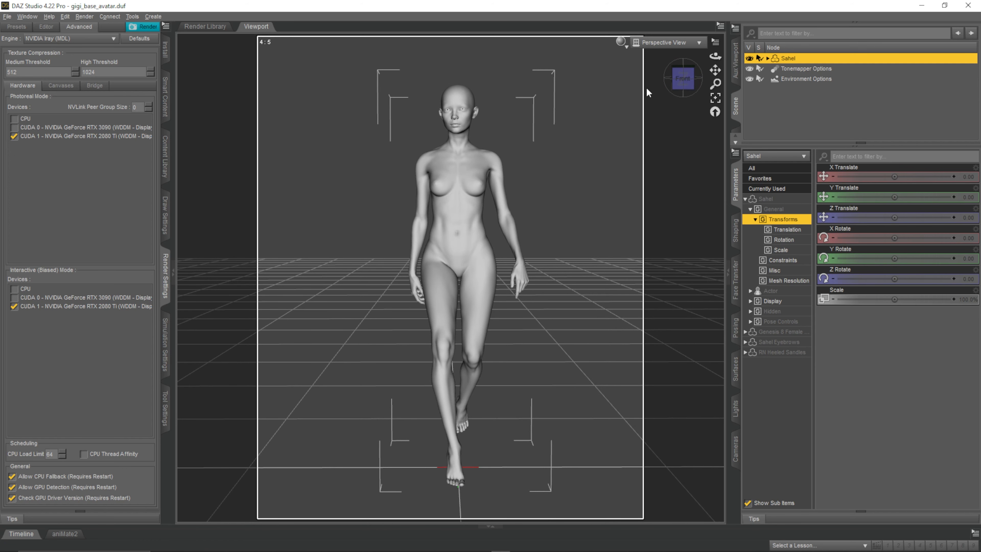
left_click_drag(685, 88, 696, 90)
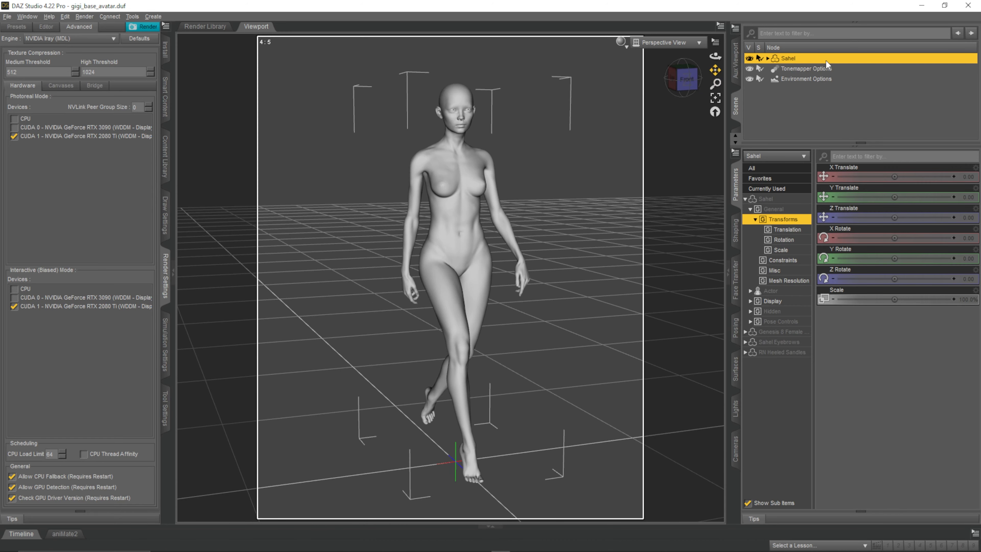
left_click(7, 16)
left_click(25, 49)
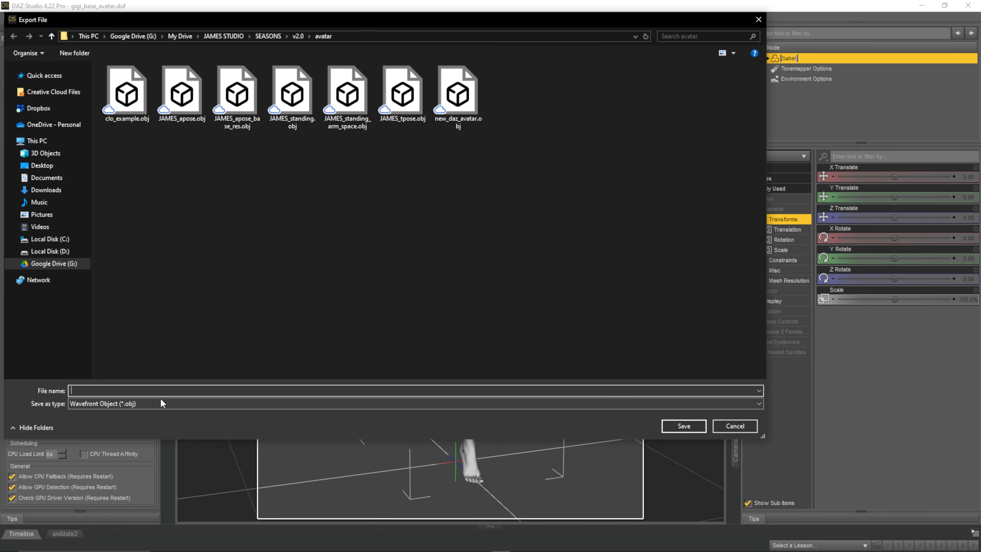
type("female_walking")
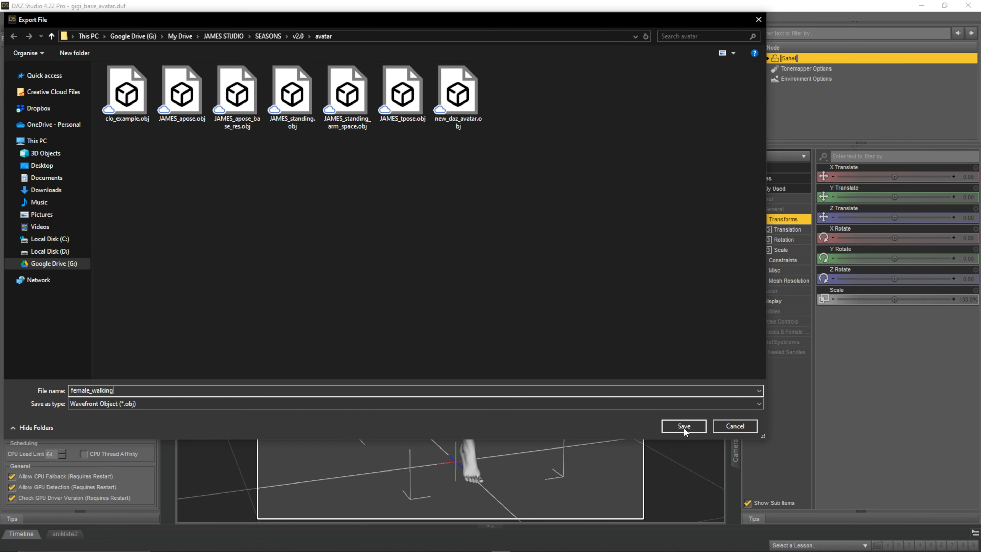
left_click(684, 426)
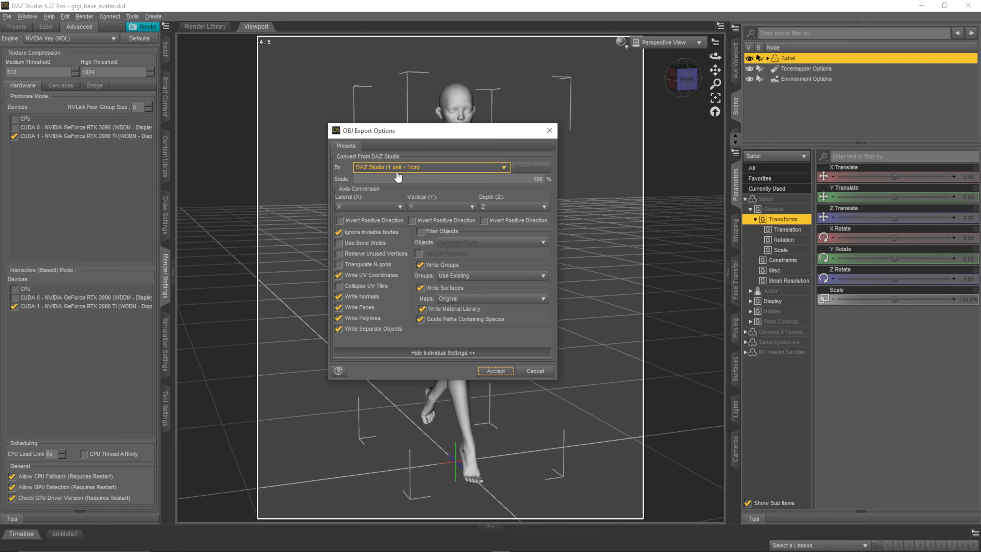
Step: Choose the DAZ Studio (1 unit = 1cm) conversion in the OBJ export options, and cancel the export
left_click(408, 169)
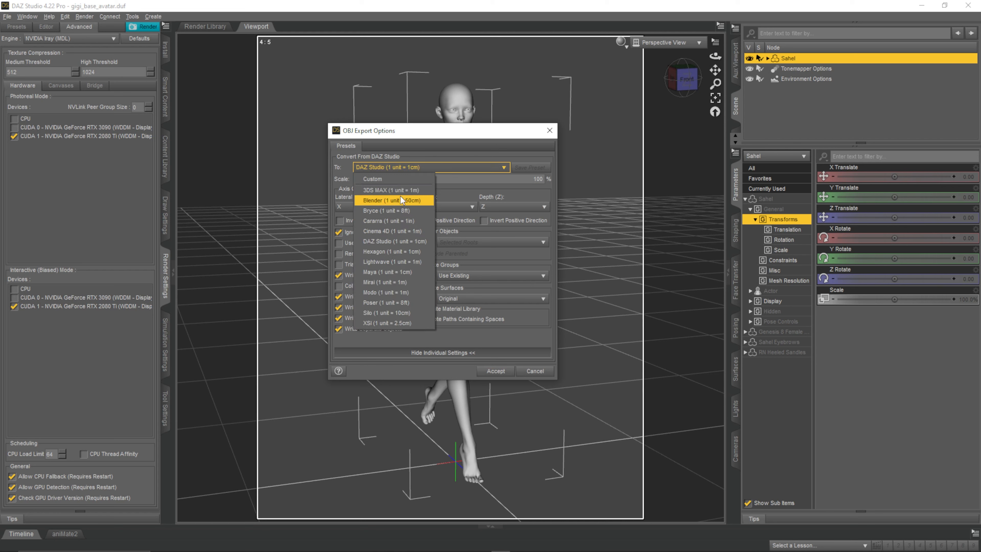
left_click(399, 242)
left_click(372, 234)
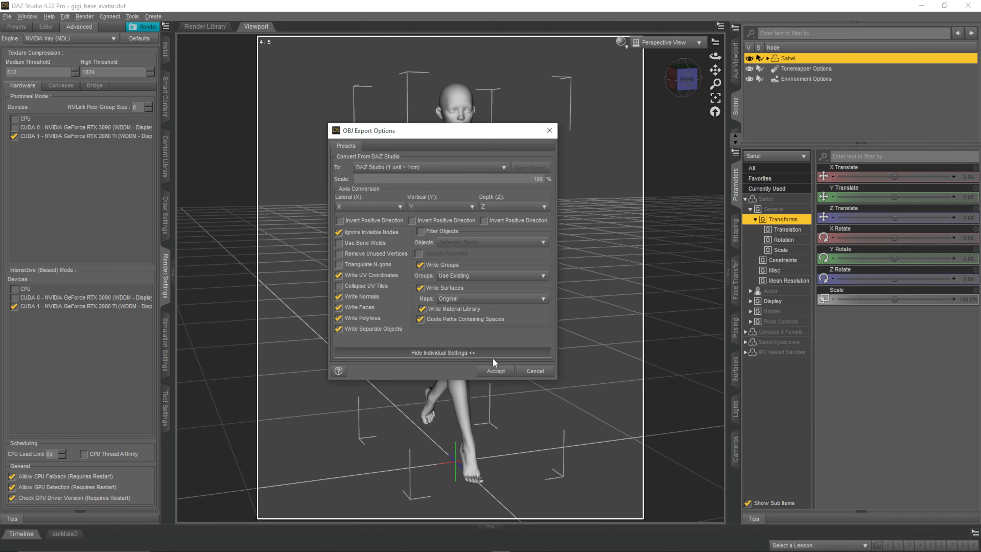
left_click(536, 372)
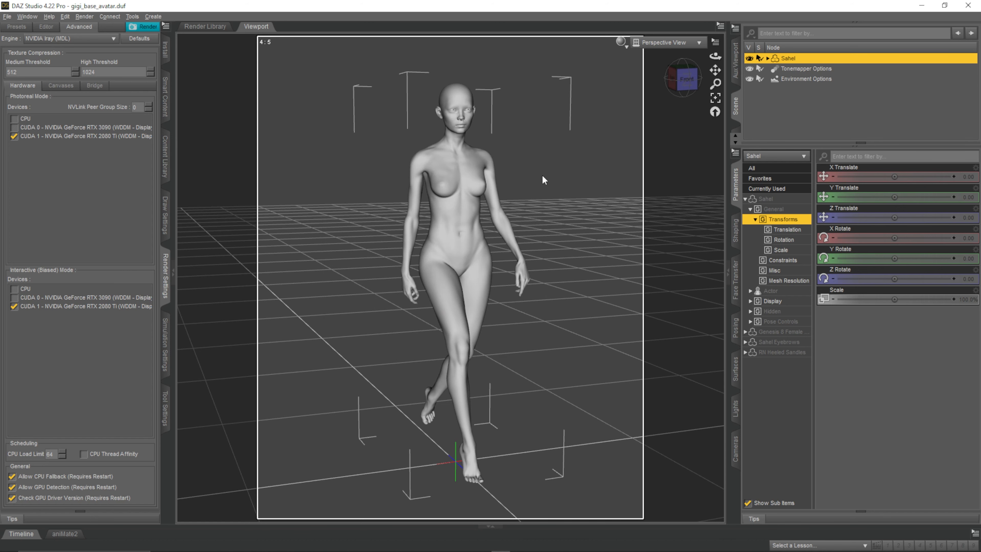
Step: Reset the avatar with Zero Figure Pose, choosing to restore its default pose
left_click(671, 79)
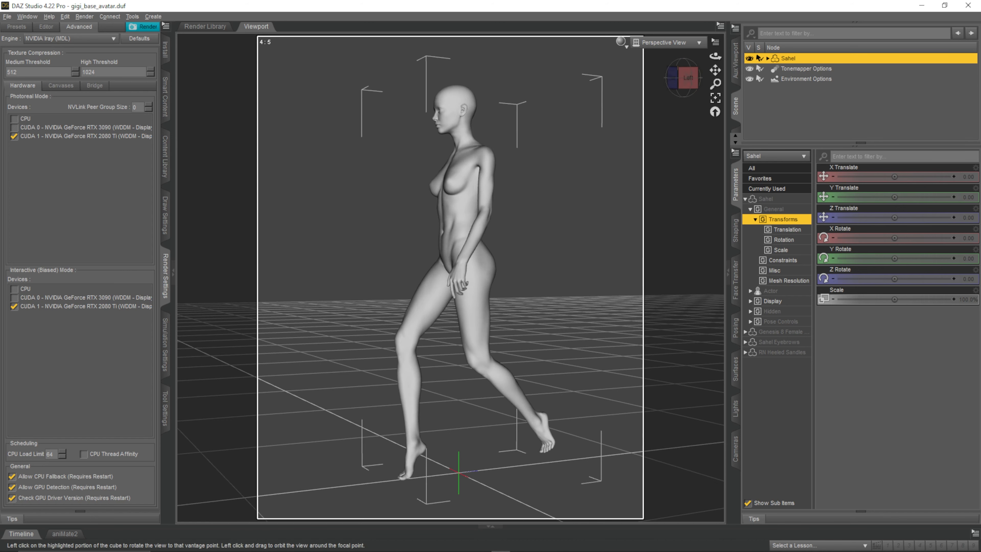
left_click(673, 80)
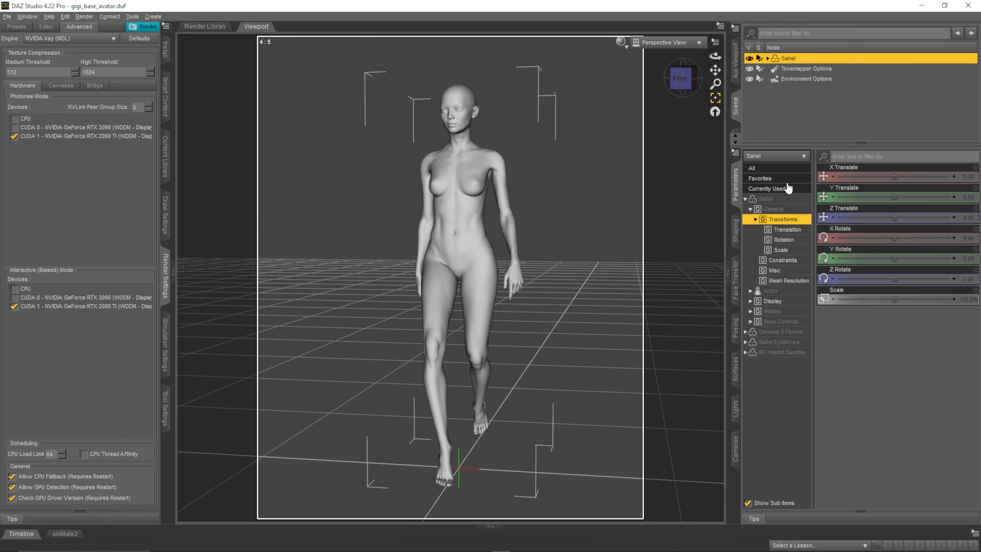
right_click(737, 181)
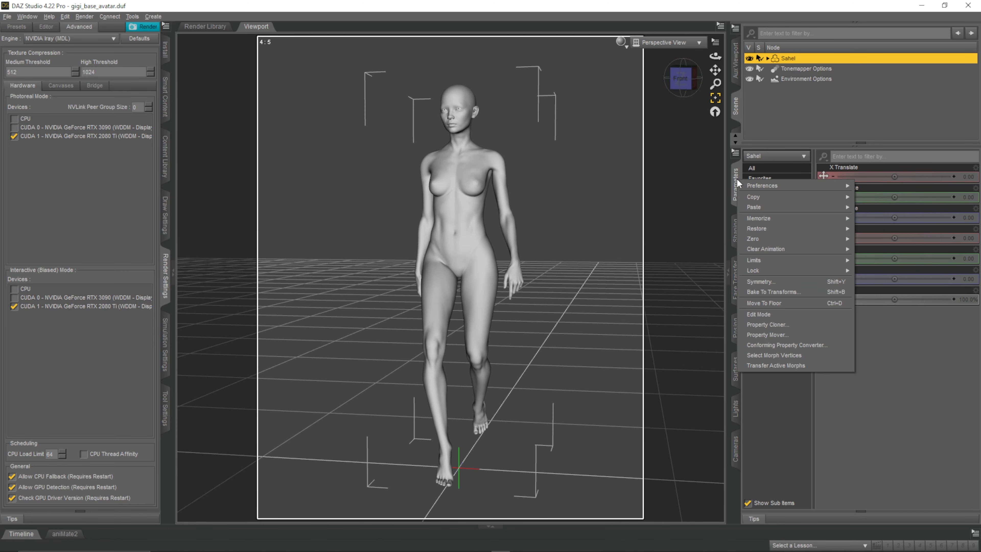
mouse_move(760, 241)
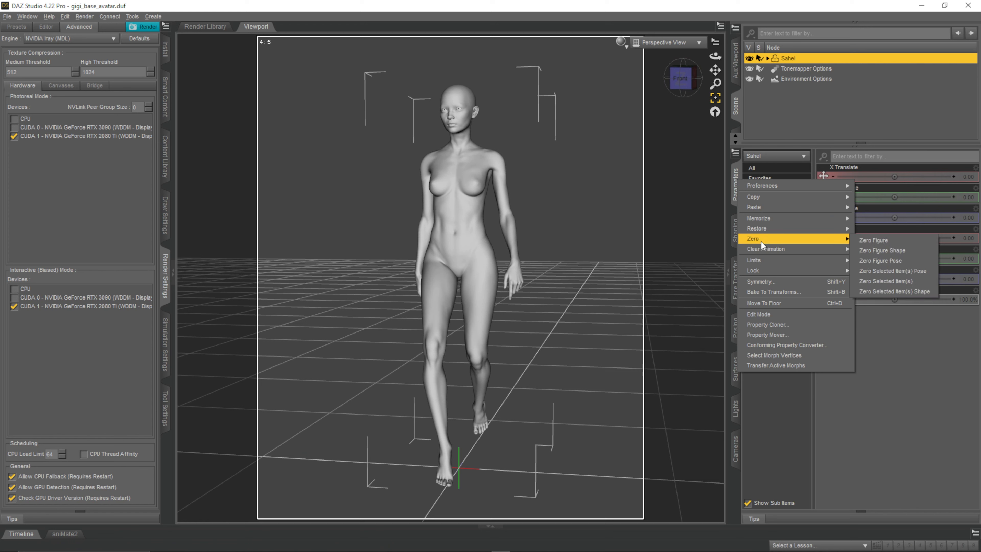
left_click(876, 261)
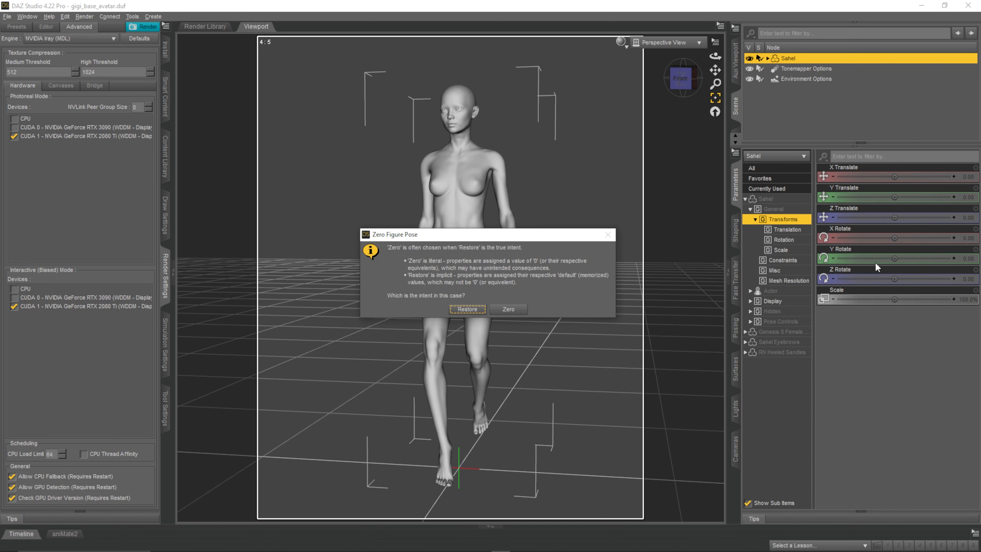
left_click(467, 309)
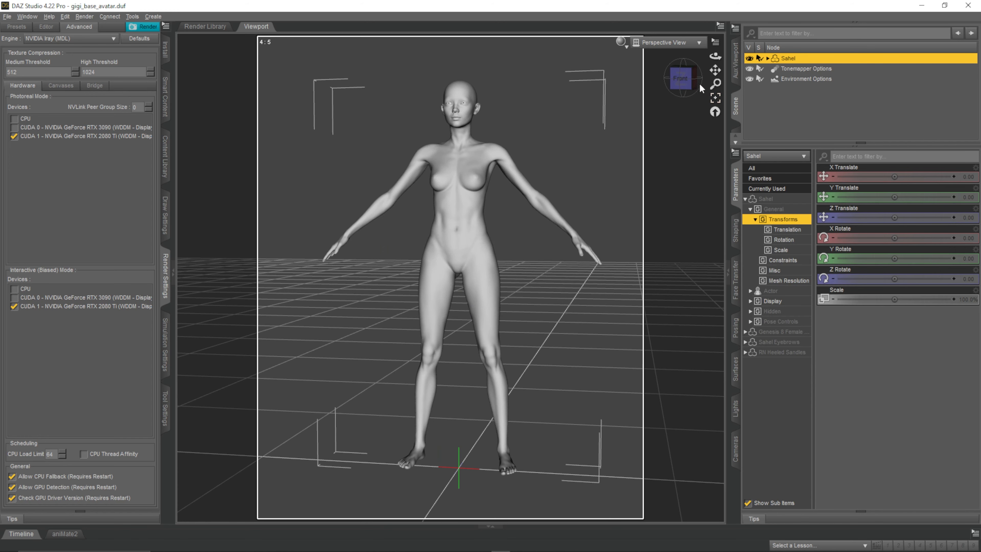
Step: Open the export dialog for the A-posed avatar without exporting, and undo the pose reset
mouse_move(682, 78)
left_mouse_down()
mouse_move(745, 79)
mouse_move(663, 77)
mouse_move(699, 75)
mouse_move(682, 76)
left_mouse_up()
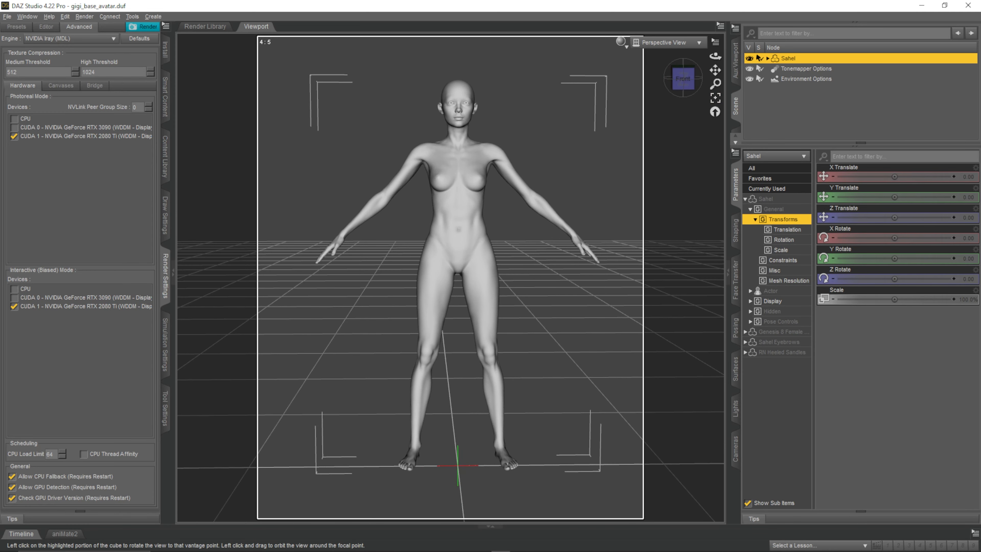
left_click_drag(747, 53, 756, 59)
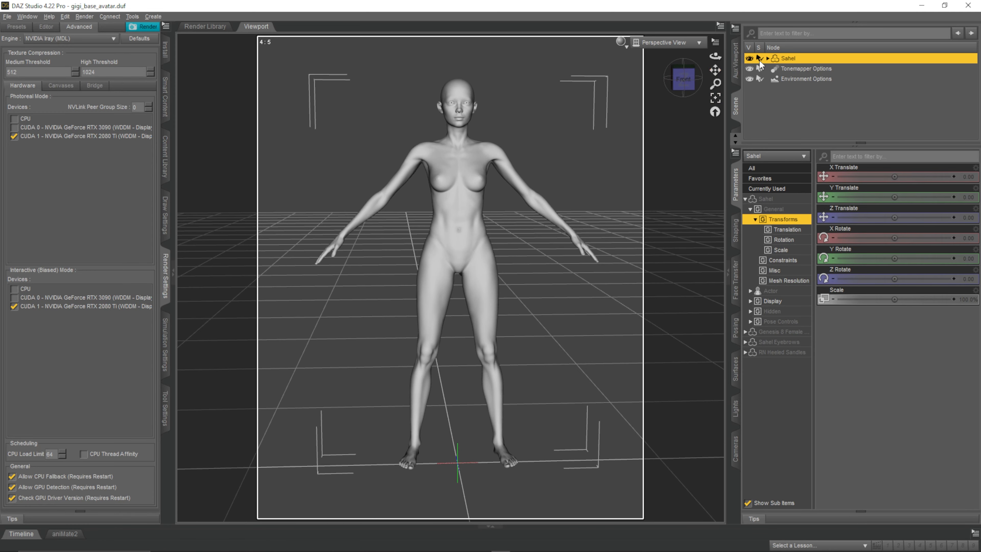
left_click(11, 17)
left_click(33, 52)
left_click(735, 427)
left_click(660, 225)
key("ctrl+z")
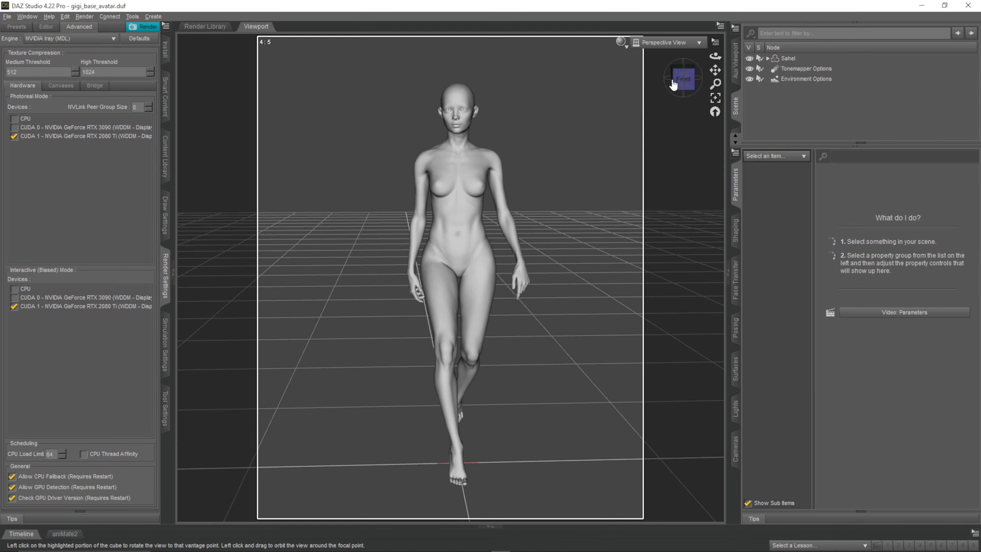
Step: Look through the preset types available for saving, including Pose Preset, and inspect the walking avatar from other angles
left_click_drag(673, 82, 1, 82)
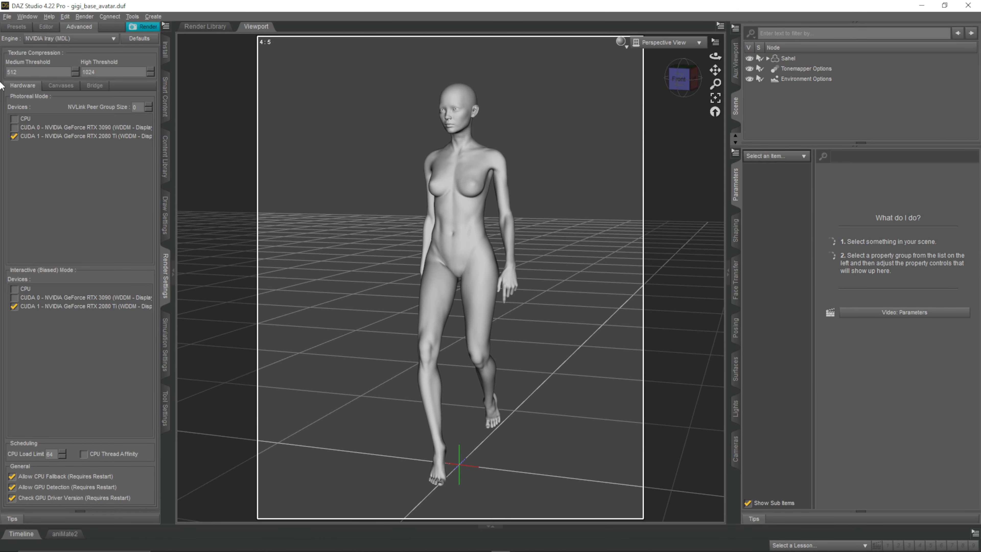
left_click(7, 16)
mouse_move(58, 143)
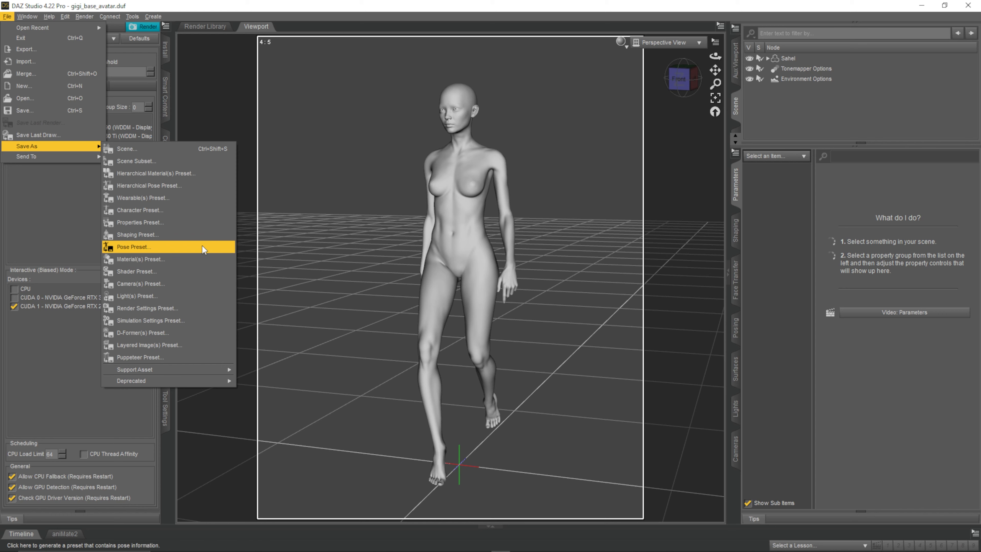
left_click(646, 140)
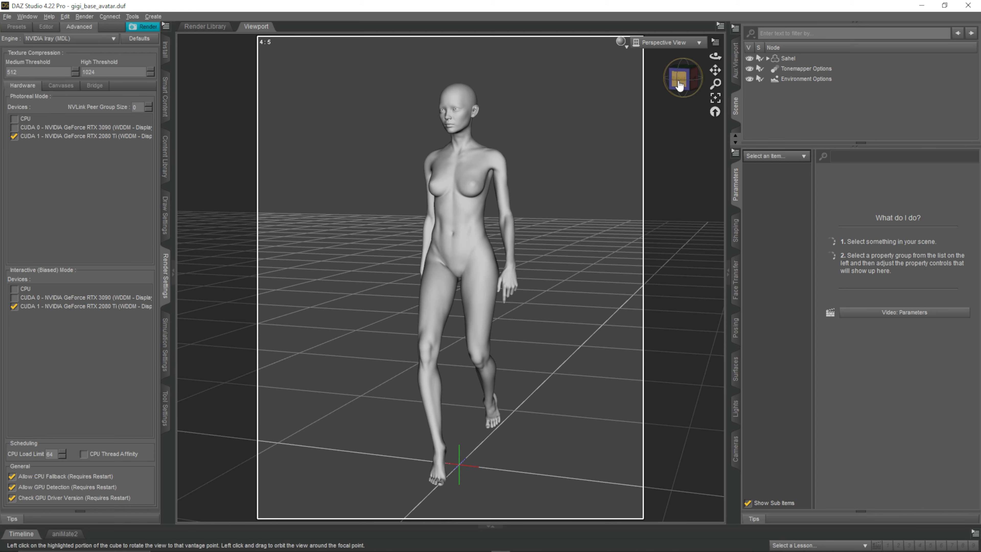
mouse_move(679, 82)
left_mouse_down()
mouse_move(730, 83)
mouse_move(711, 66)
mouse_move(672, 65)
left_mouse_up()
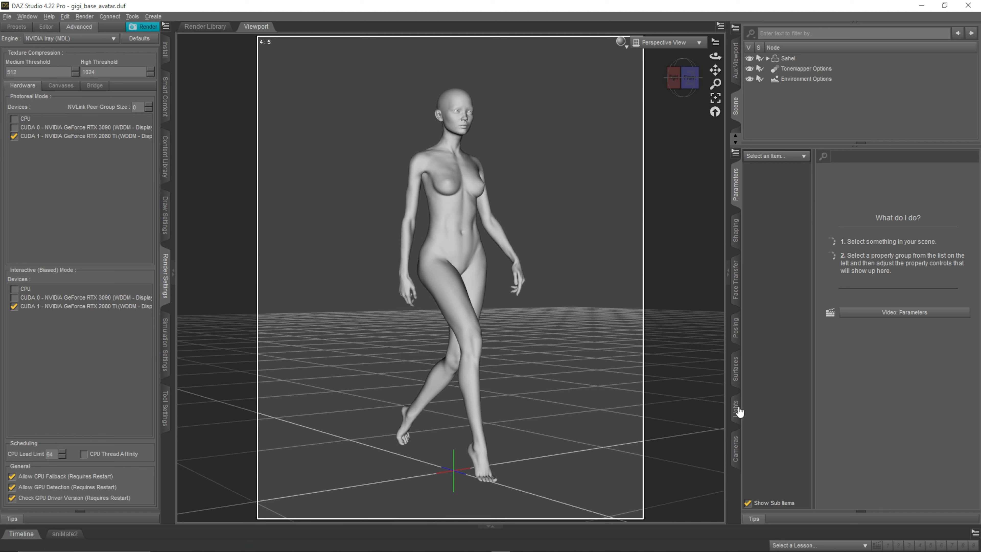
Step: Switch to CLO, bring in the exported OBJ avatar and set its import options to load type Add and unit cm (DAZ Studio)
left_click(425, 551)
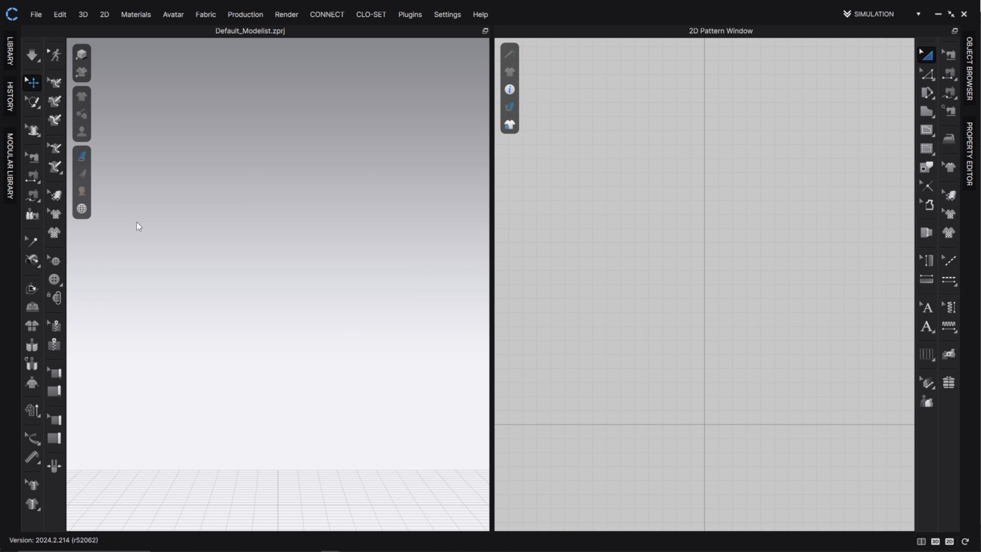
left_click_drag(139, 226, 311, 253)
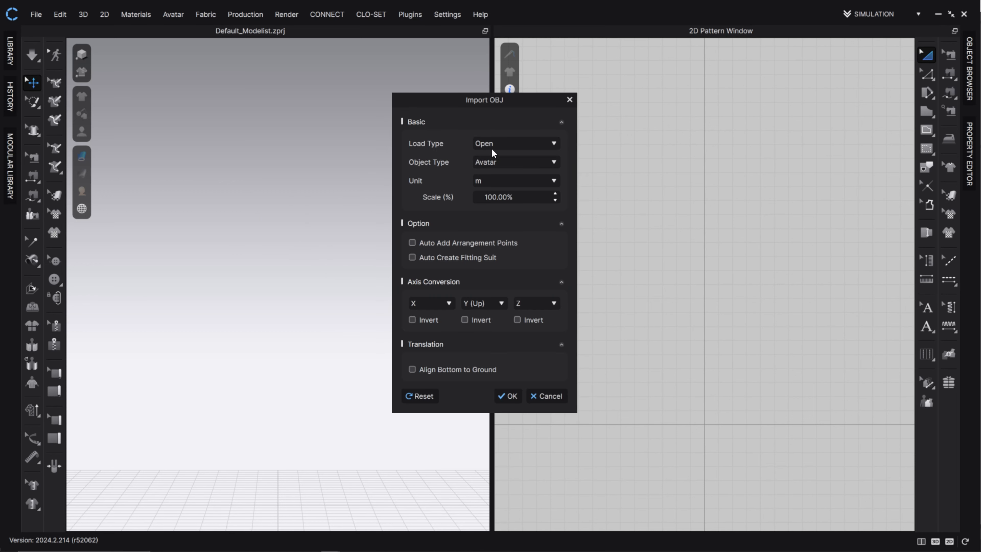
left_click(493, 149)
left_click(487, 156)
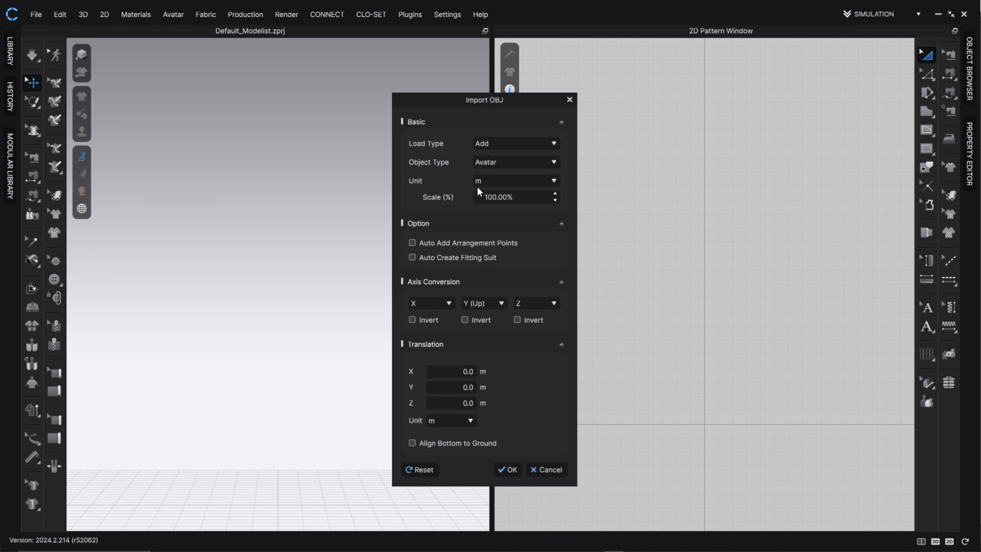
left_click(501, 183)
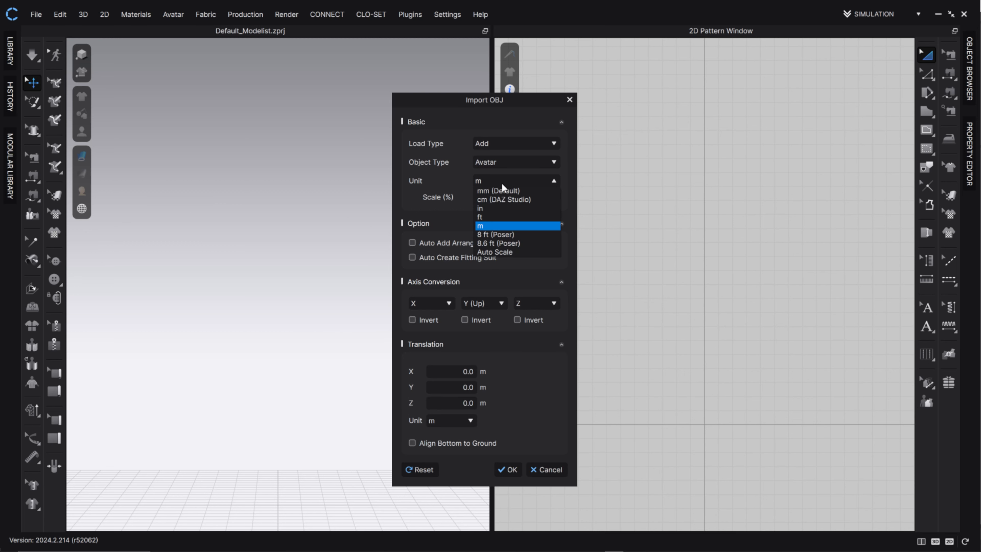
left_click(491, 199)
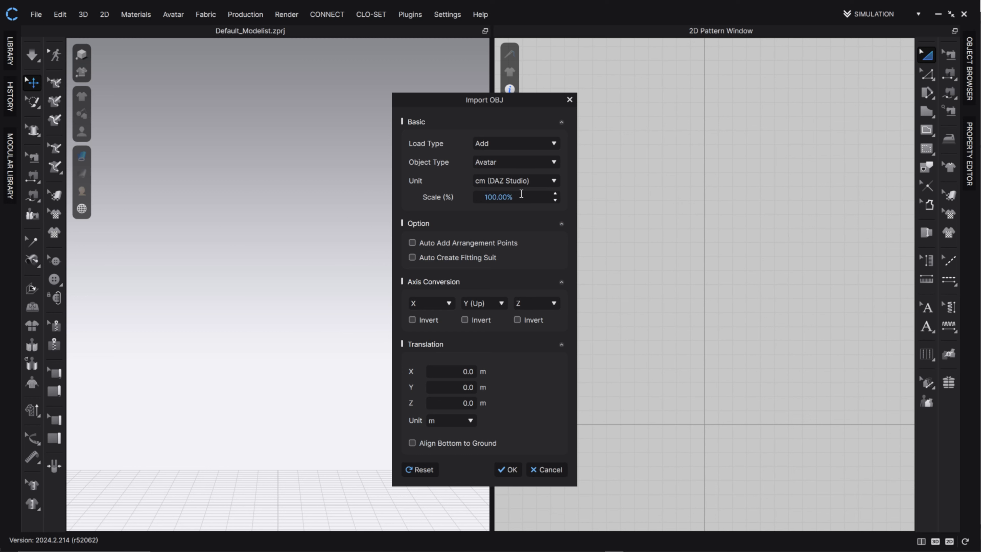
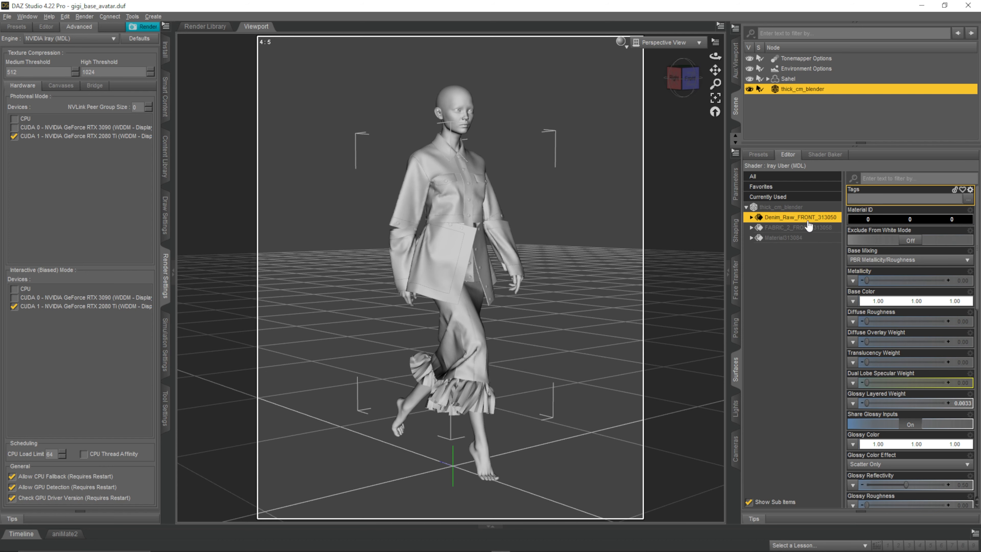
Step: Set the base color of the garment's Denim_Raw_FRONT surface to a saturated blue
left_click(887, 301)
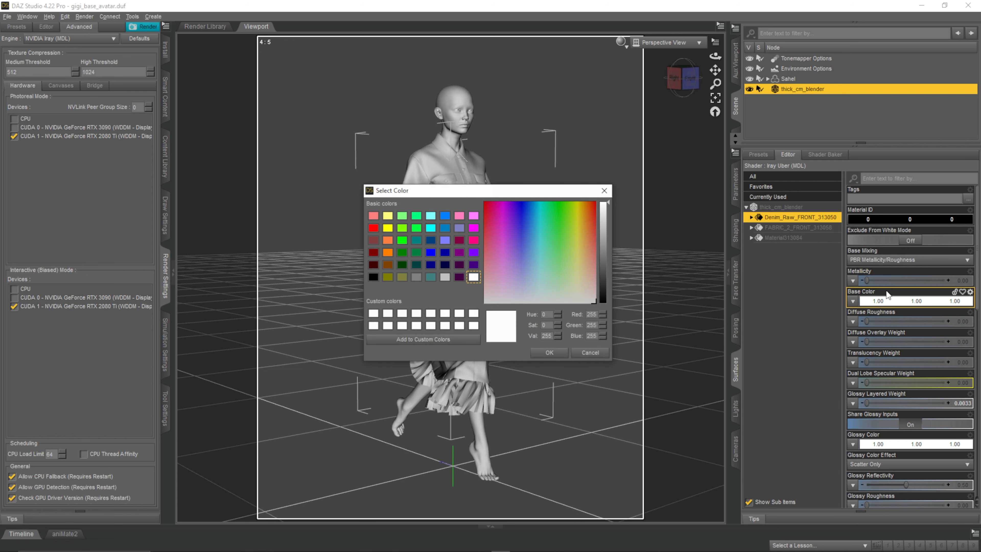
left_click(520, 220)
left_click(549, 353)
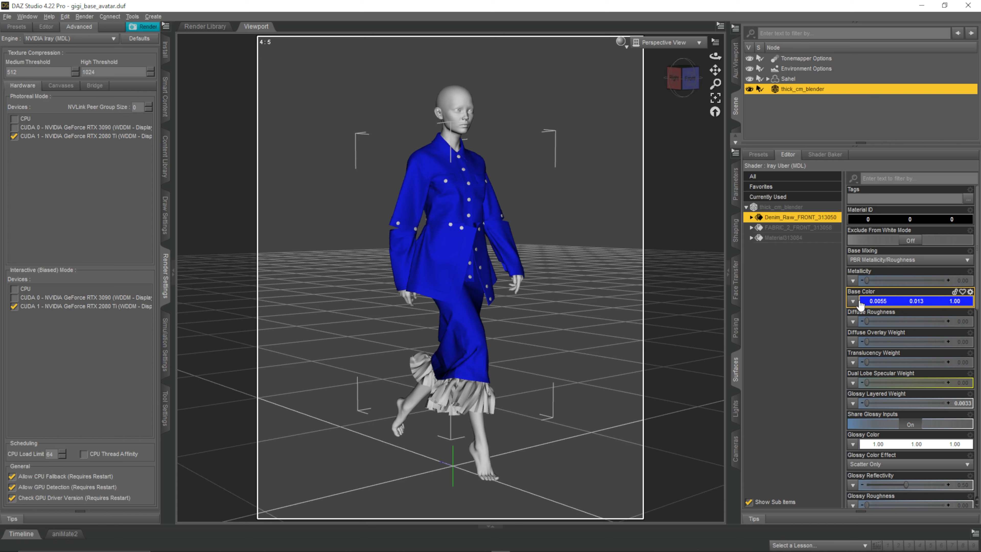
Step: Load substance_export_Fabrics_BaseColor.1001.png from the substance_exports folder as the base color map of the Denim_Raw_FRONT surface
left_click(853, 300)
left_click(810, 312)
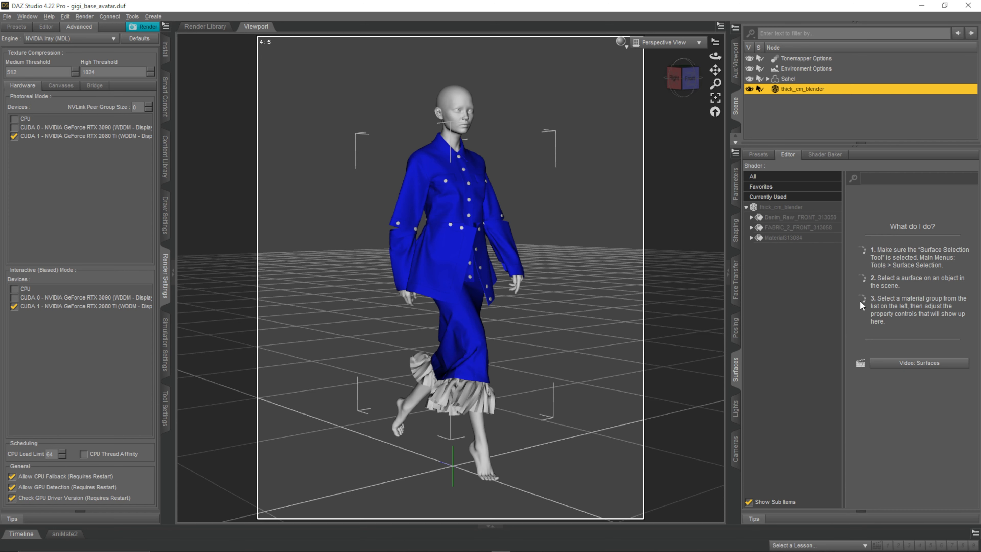
left_click(784, 217)
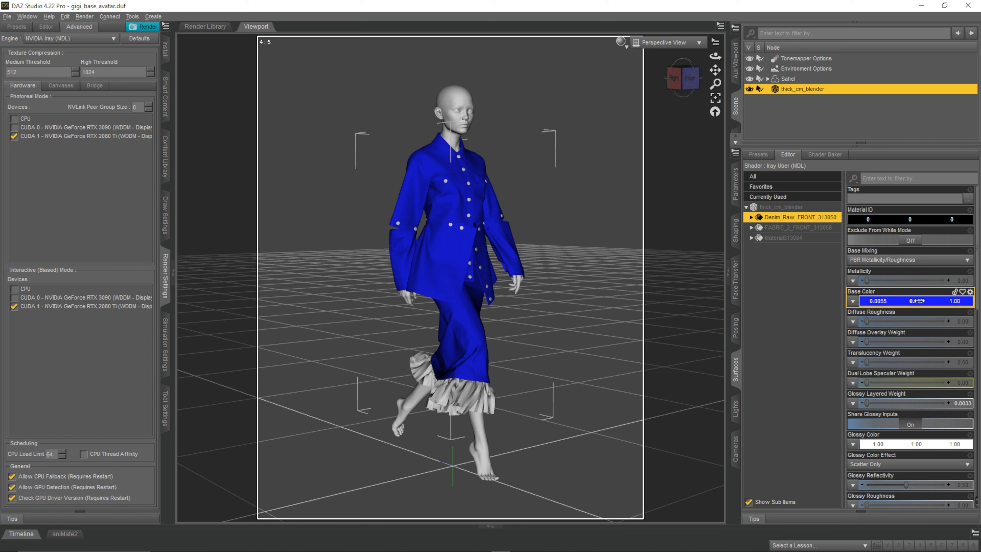
left_click(863, 303)
left_click(874, 249)
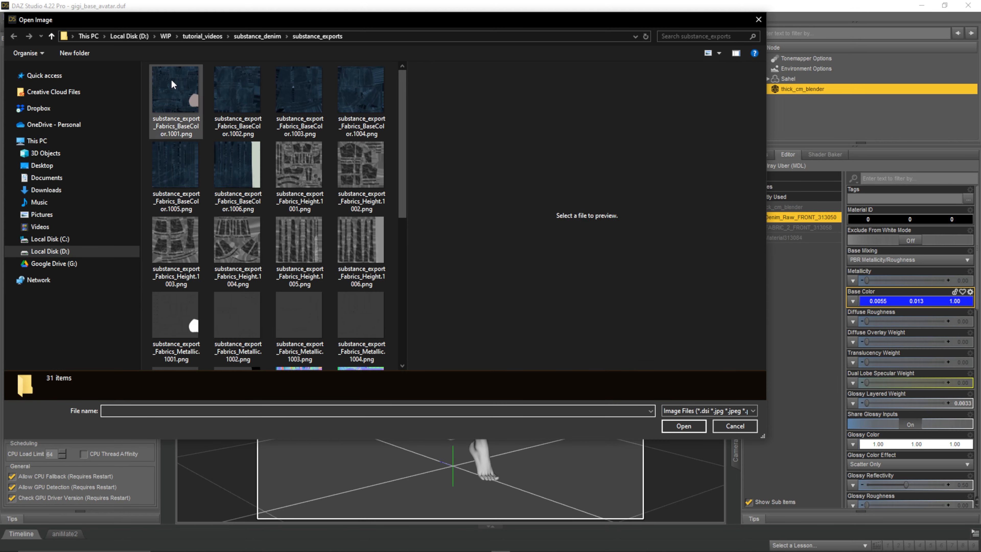
left_click(171, 82)
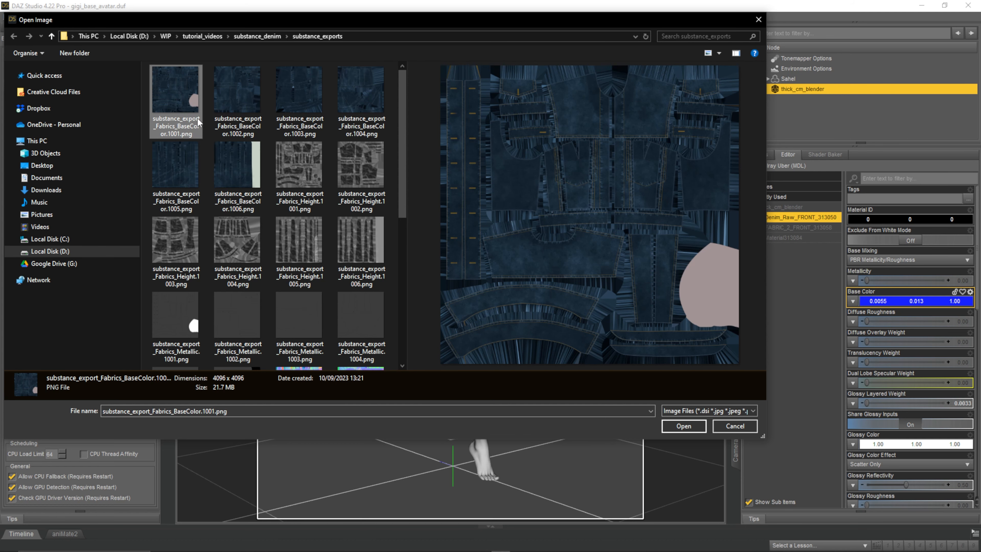
left_click(680, 429)
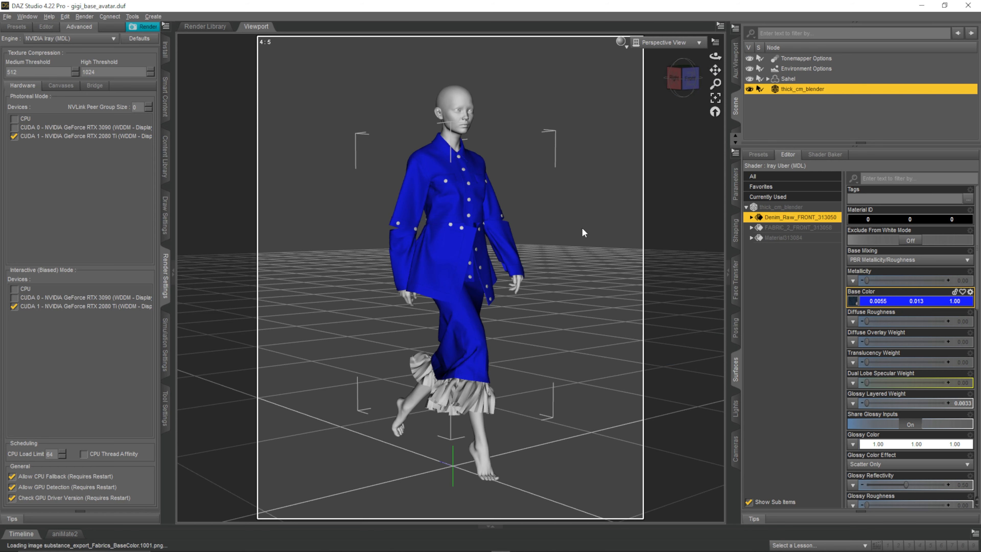
Step: Change the viewport draw style to Texture Shaded to display the garment's texture
scroll(544, 227, "up", 2)
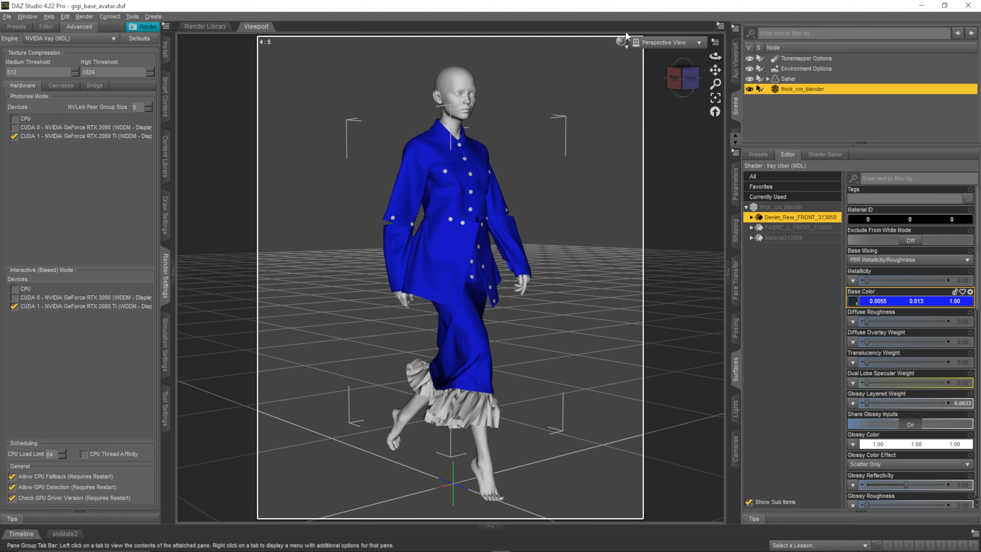
left_click(620, 41)
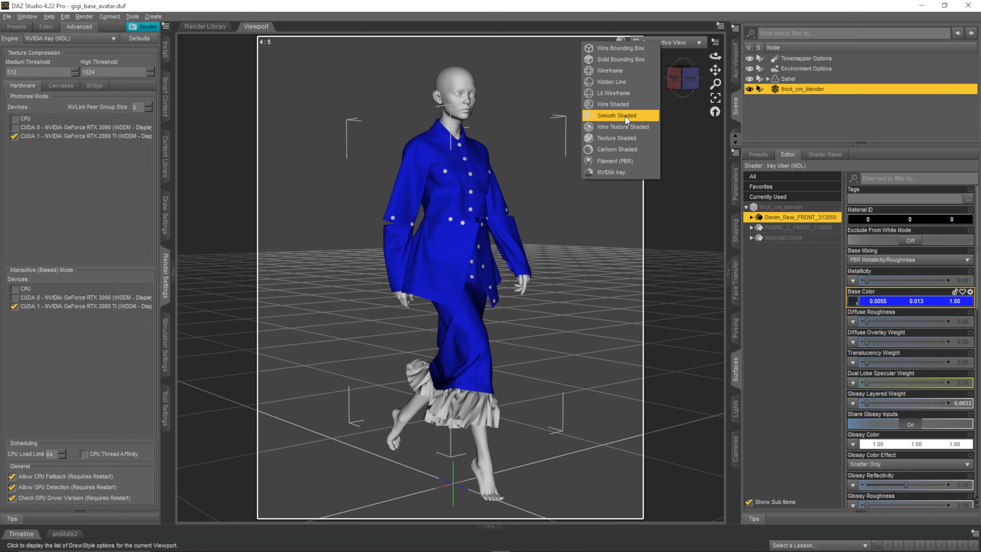
left_click(621, 140)
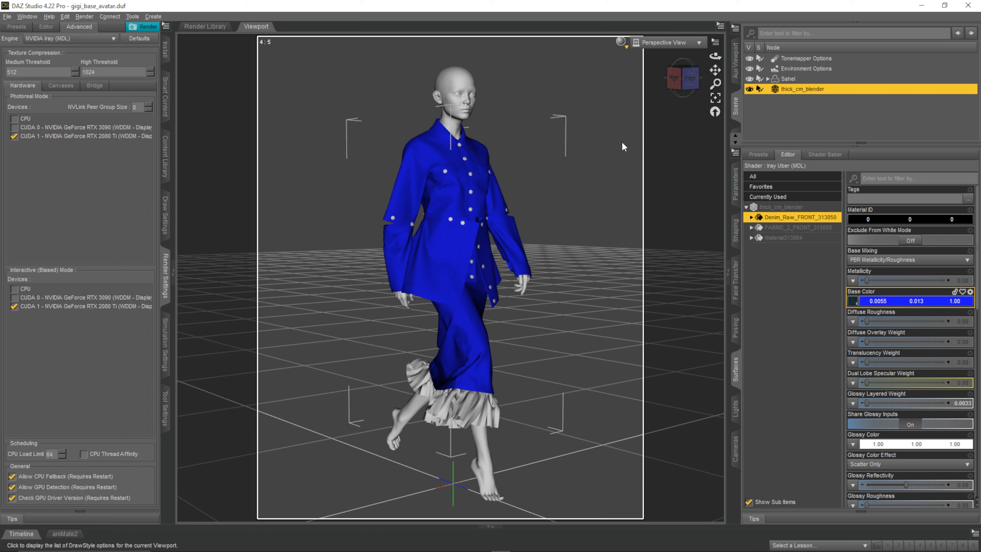
Step: Reset the Denim_Raw_FRONT base color to white so the denim map is not tinted
left_click(897, 302)
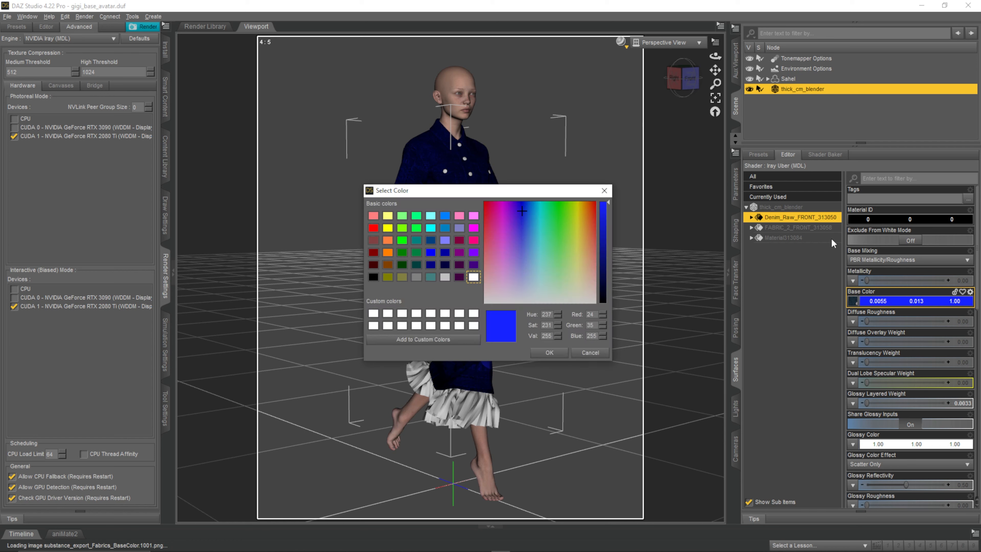
left_click(473, 277)
left_click(549, 353)
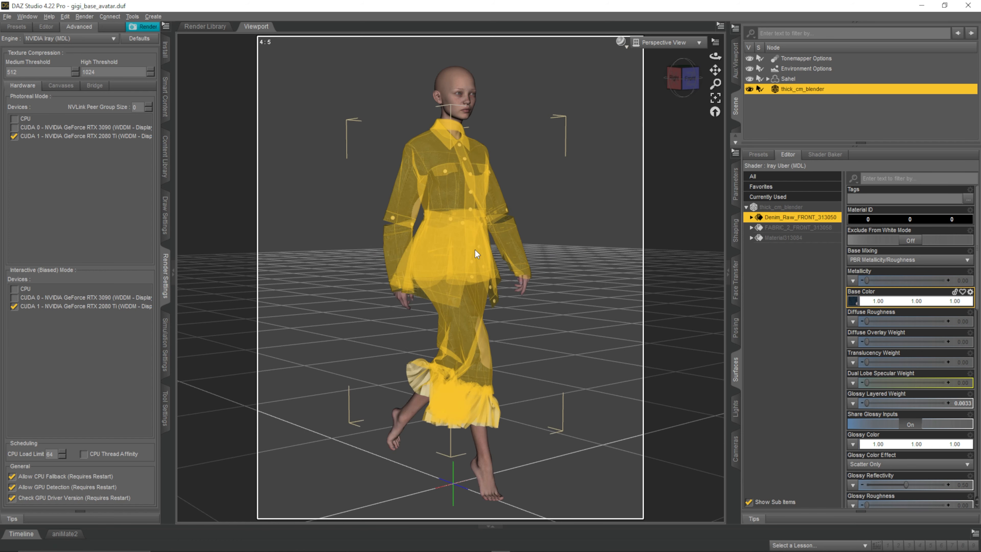
Step: Examine how the denim texture maps onto the garment from the front, including close-ups of the waist and skirt panels
scroll(449, 245, "up", 3)
left_click_drag(715, 70, 721, 162)
left_click(690, 78)
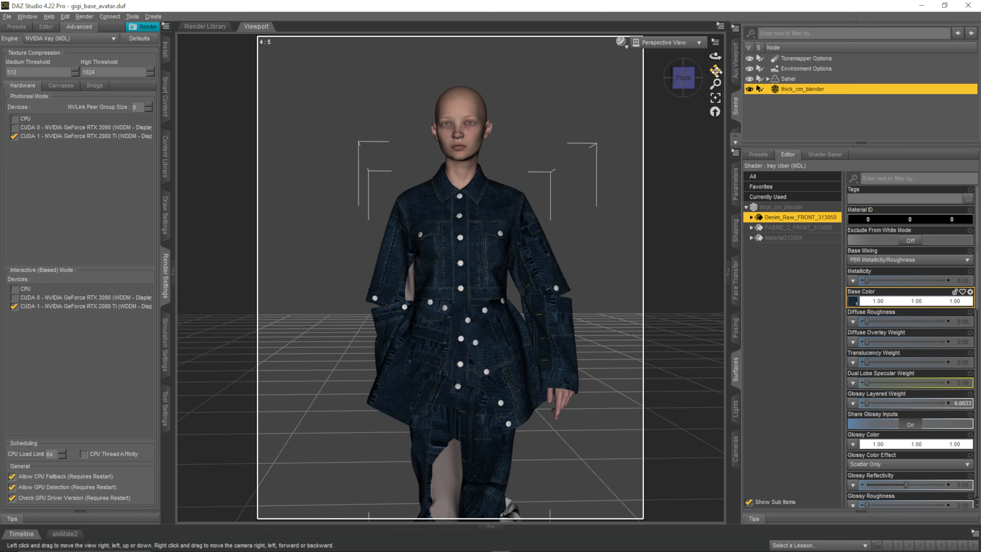
left_click_drag(715, 70, 715, 31)
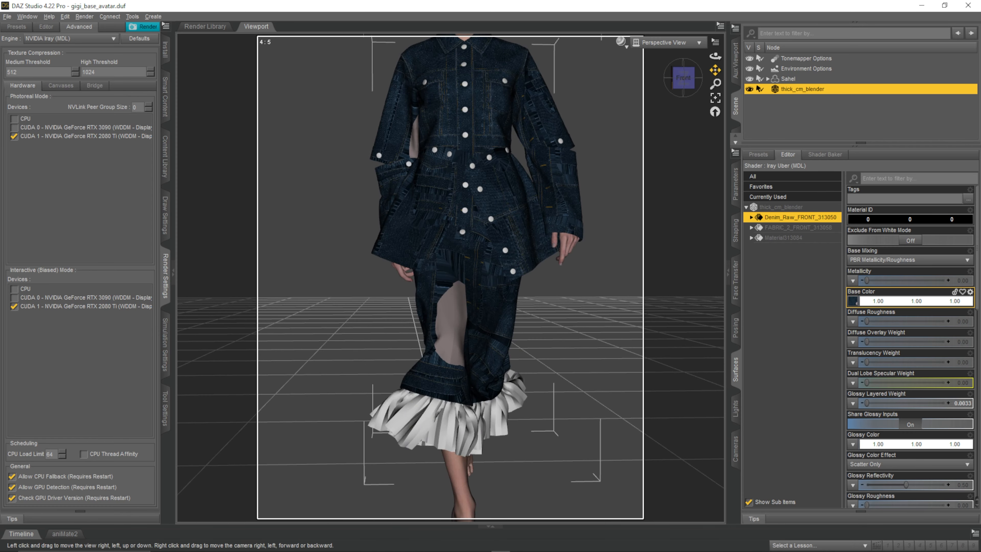
left_click_drag(715, 70, 716, 155)
scroll(511, 341, "up", 6)
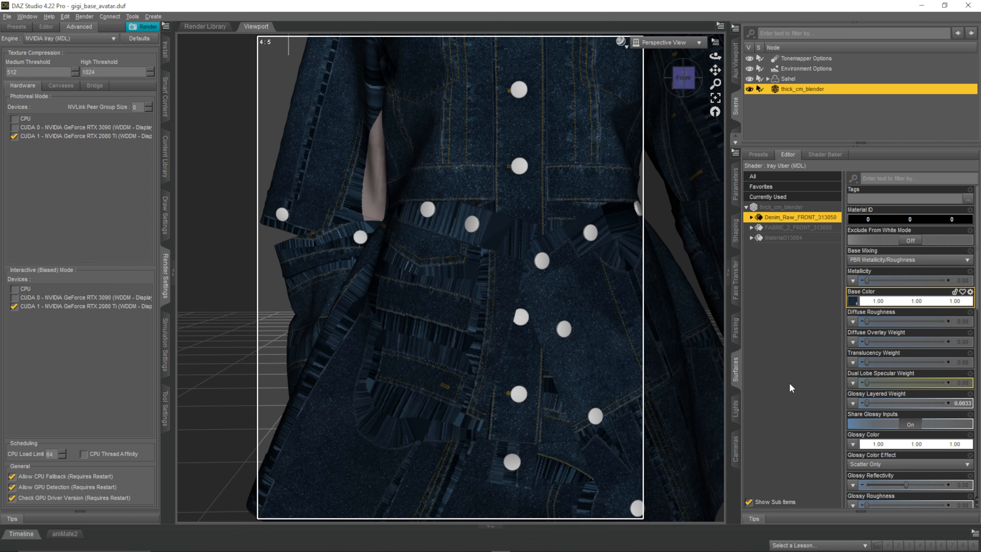
scroll(508, 310, "up", 5)
scroll(502, 305, "down", 7)
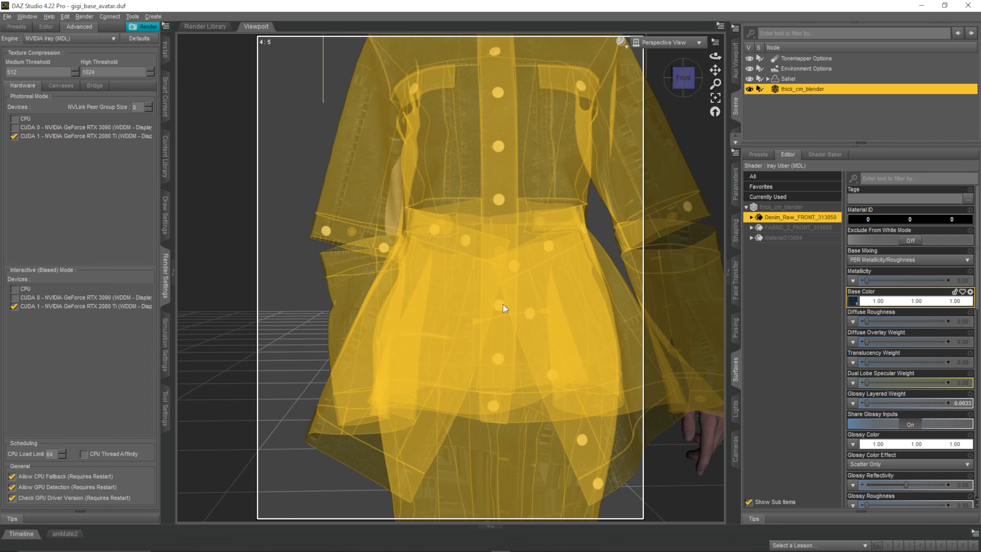
scroll(503, 305, "down", 5)
left_click_drag(715, 70, 702, 37)
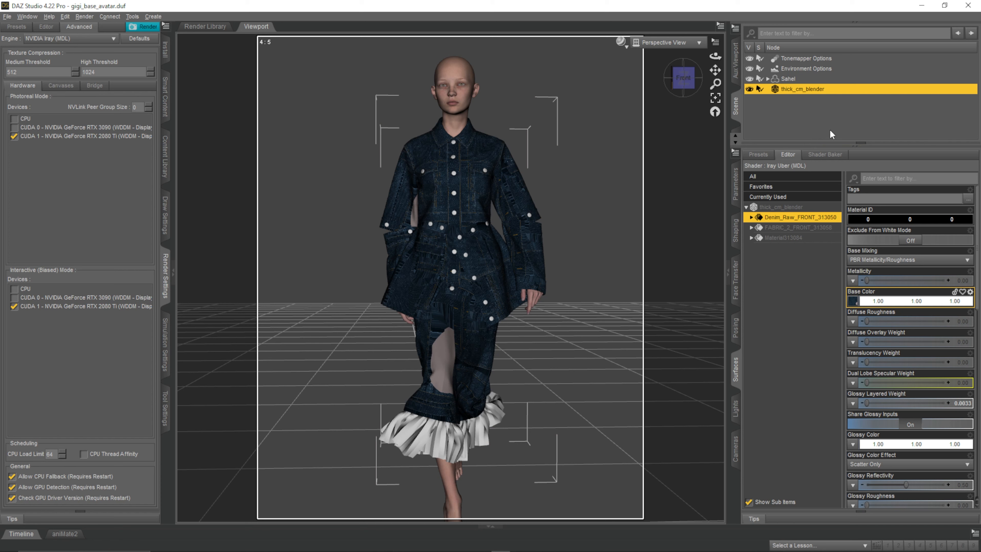
Step: Delete the thick_cm_blender garment from the scene and return the viewport to Smooth Shaded
key("Delete")
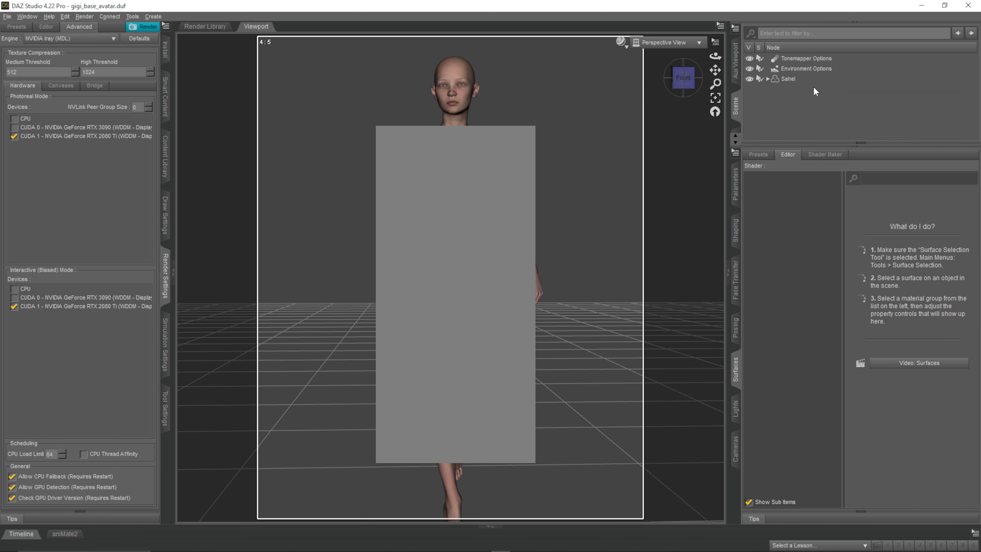
left_click(621, 41)
left_click(625, 123)
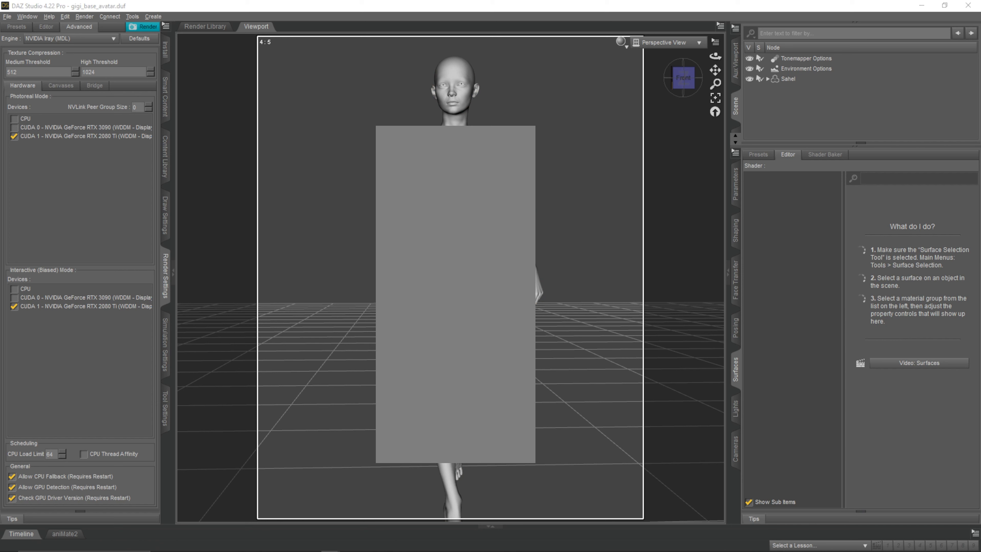
Step: Import correct_materials.obj from the mcqueen_denim folder using the DAZ Studio (1 unit = 1cm) conversion
left_click(10, 17)
mouse_move(8, 18)
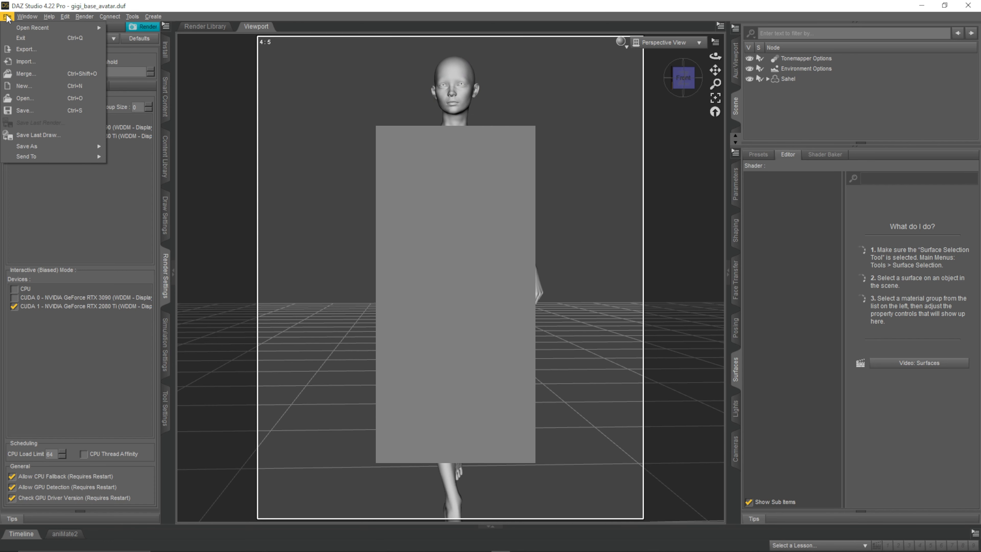
left_click(25, 61)
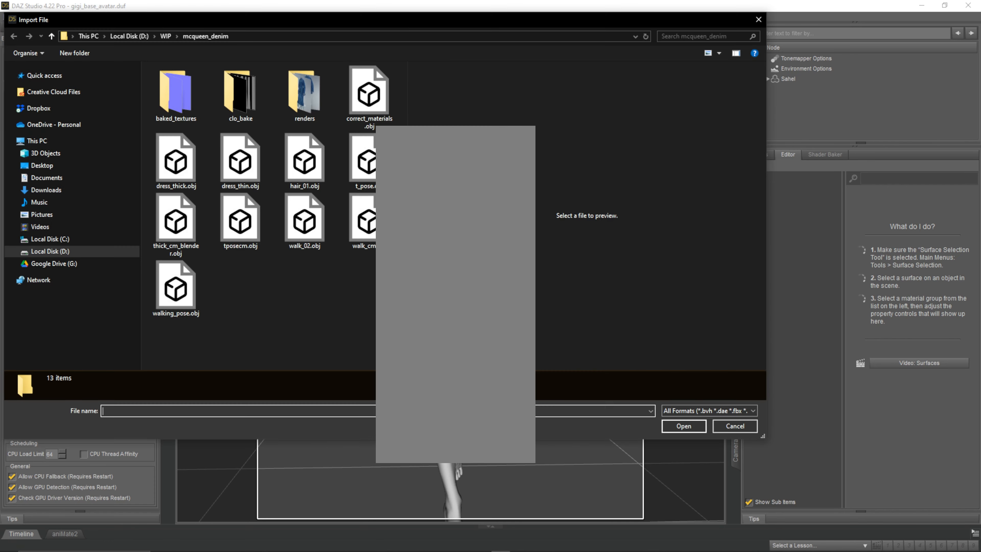
left_click(371, 93)
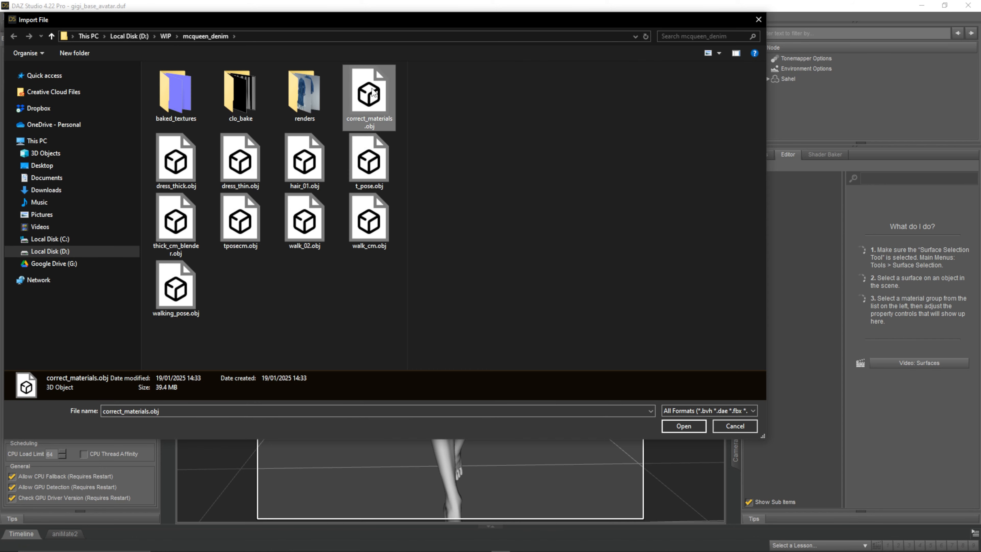
left_click(687, 423)
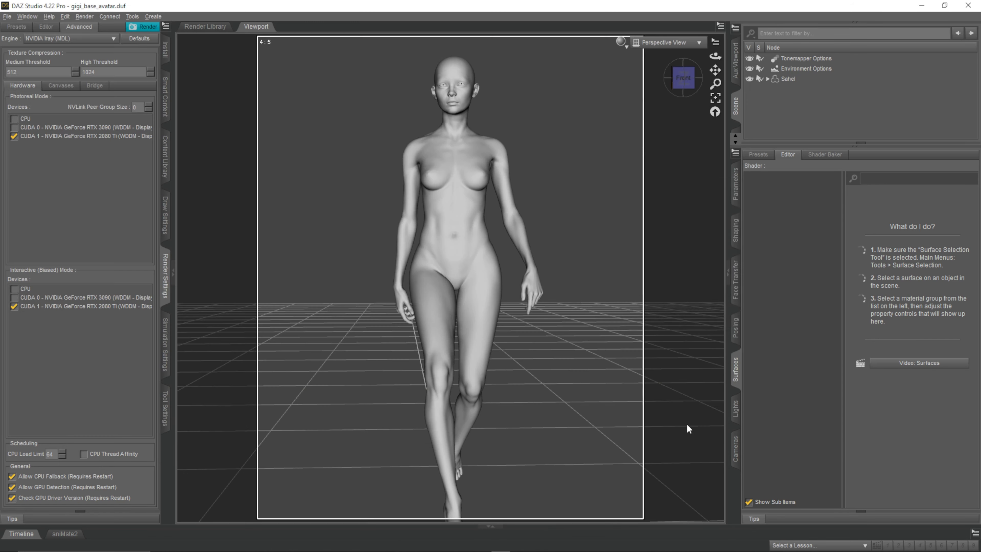
left_click(490, 185)
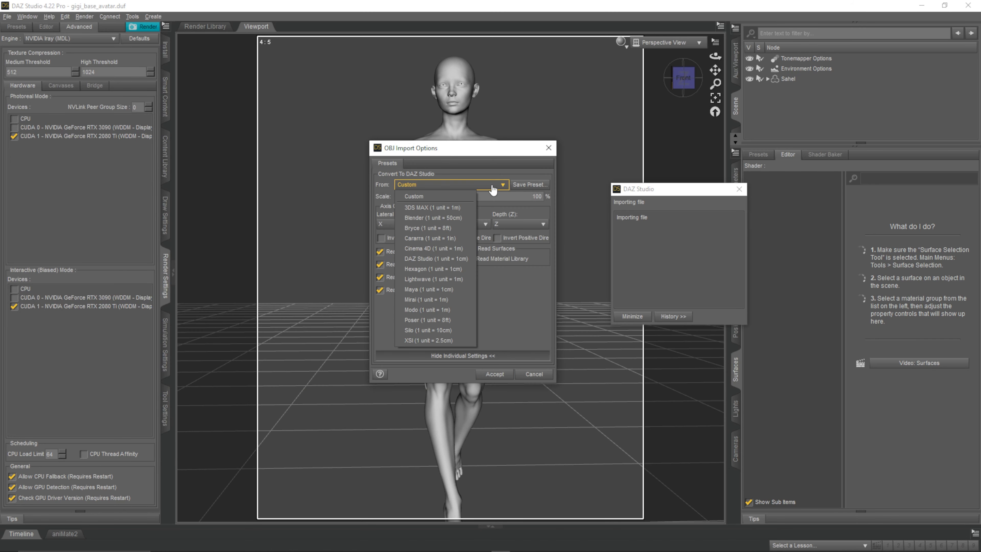
left_click(462, 259)
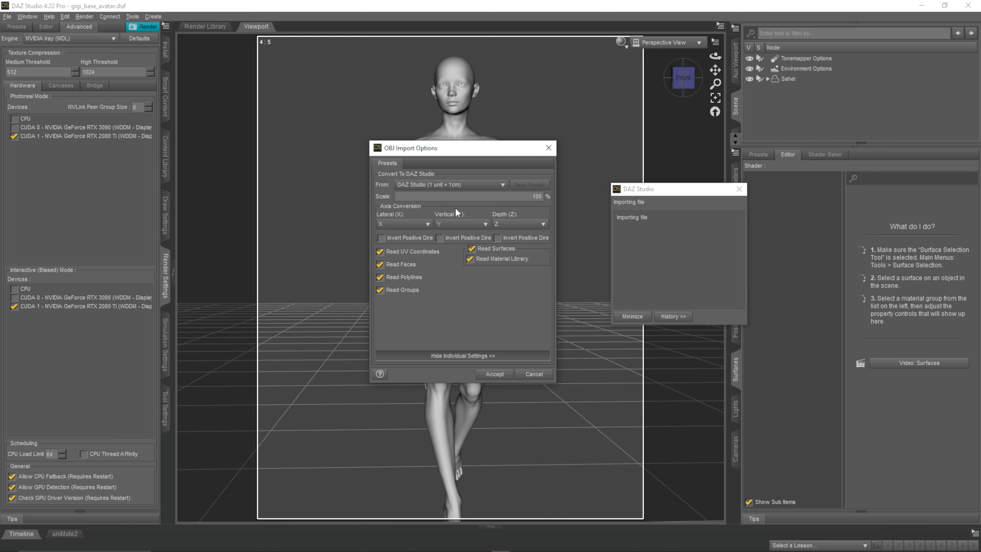
left_click(493, 375)
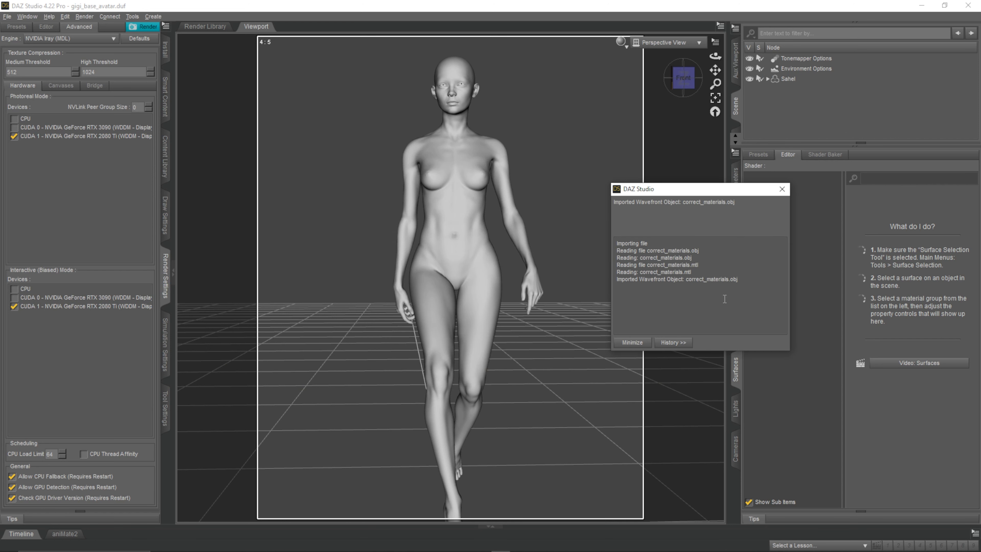
Step: Show the avatar and new garment in Texture Shaded from an angle, and select the correct_materials object
left_click_drag(682, 80, 714, 62)
left_click(618, 41)
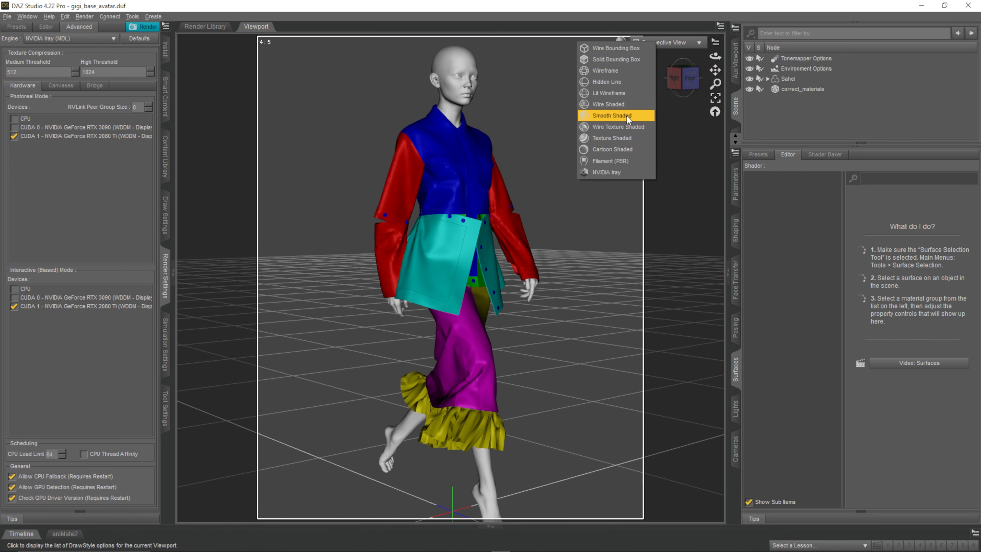
left_click(624, 138)
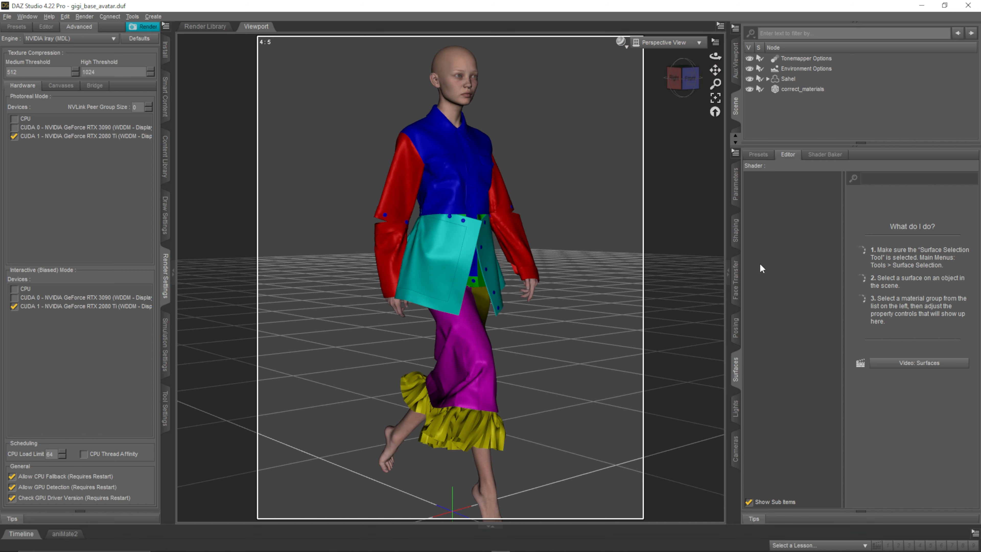
left_click(802, 89)
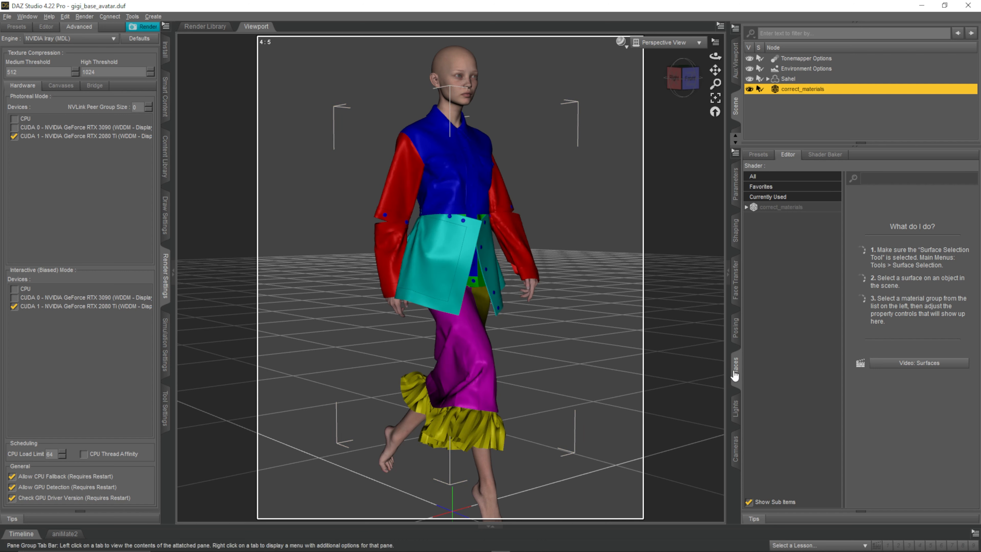
Step: Set the Base Color of Material.001 on correct_materials to light grey, RGB 204, 204, 204
left_click(747, 208)
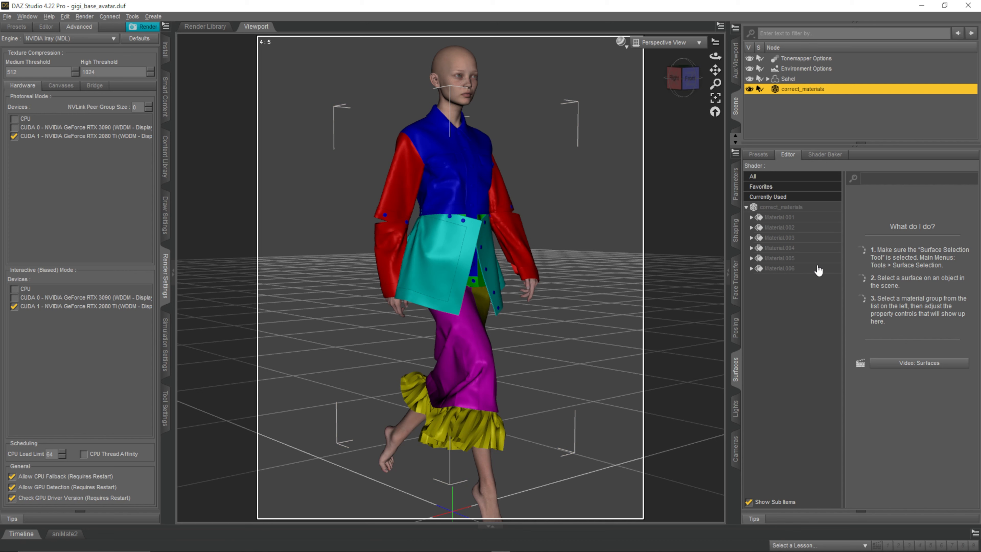
left_click(784, 217)
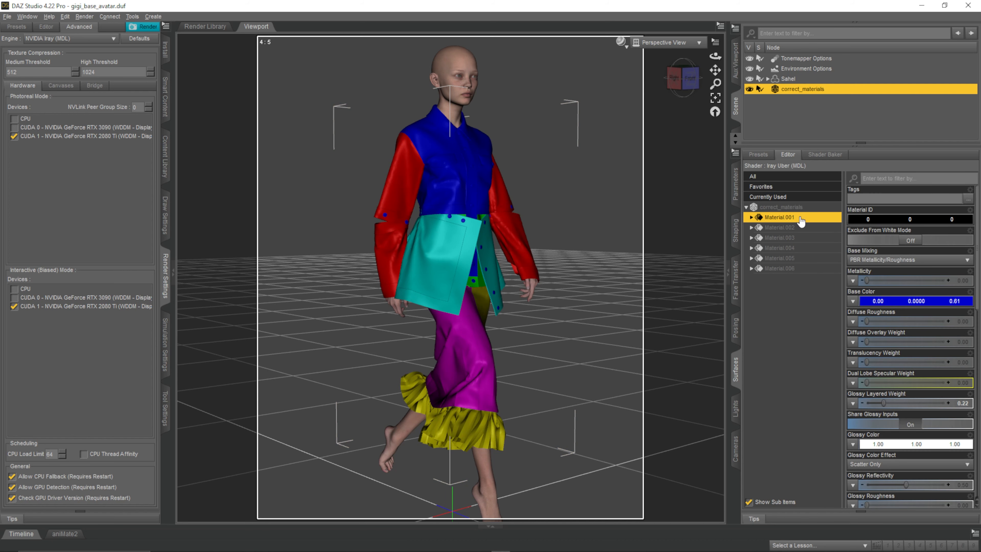
left_click(894, 299)
left_click_drag(549, 238, 476, 307)
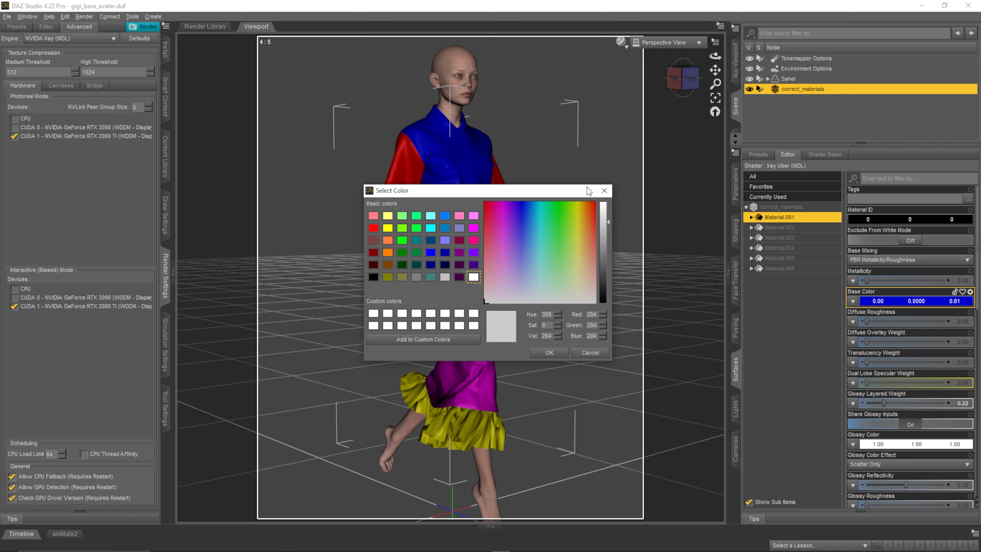
left_click(549, 352)
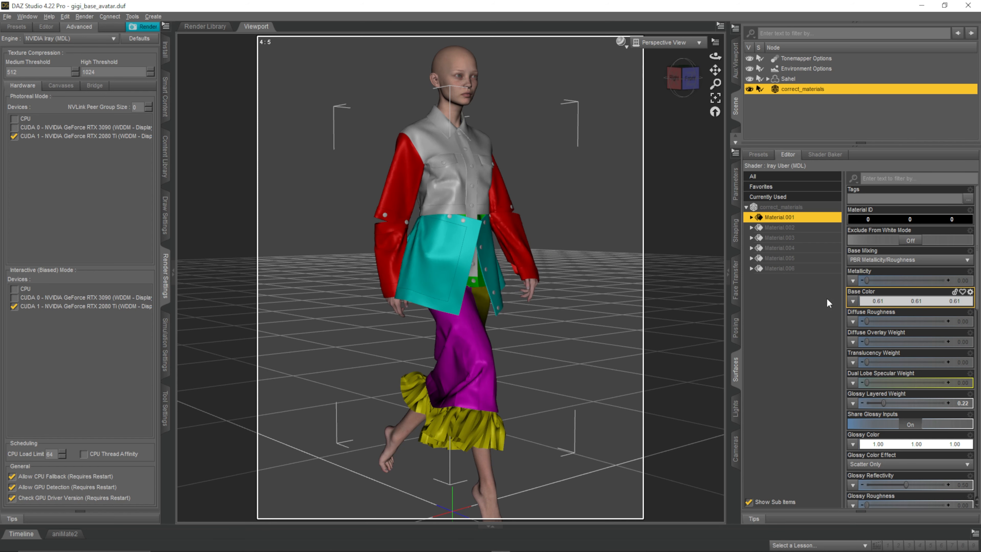
Step: Load substance_export_Fabrics_BaseColor.1001.png from the substance_exports folder as the Base Color map of Material.001
left_click(853, 301)
left_click(853, 301)
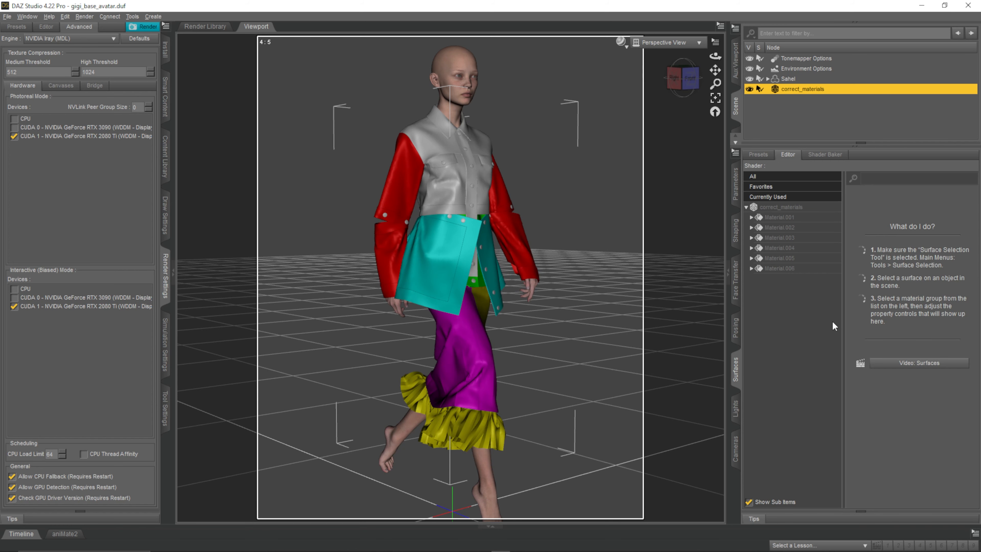
left_click(852, 301)
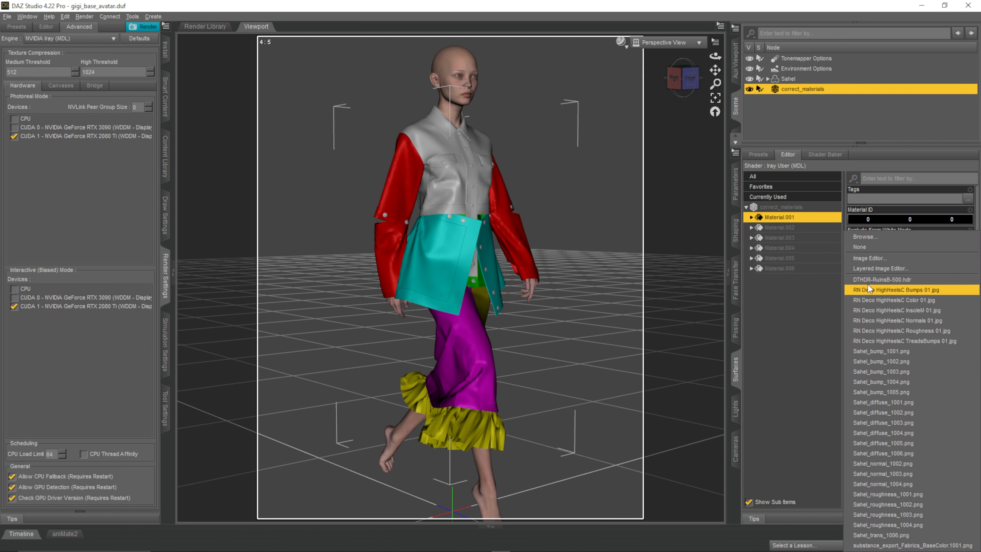
left_click(878, 236)
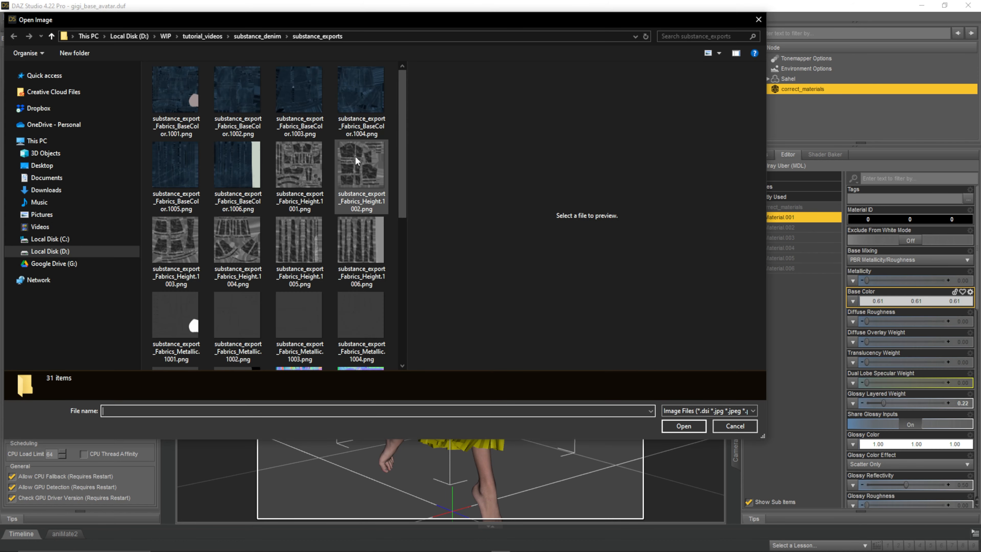
left_click(179, 90)
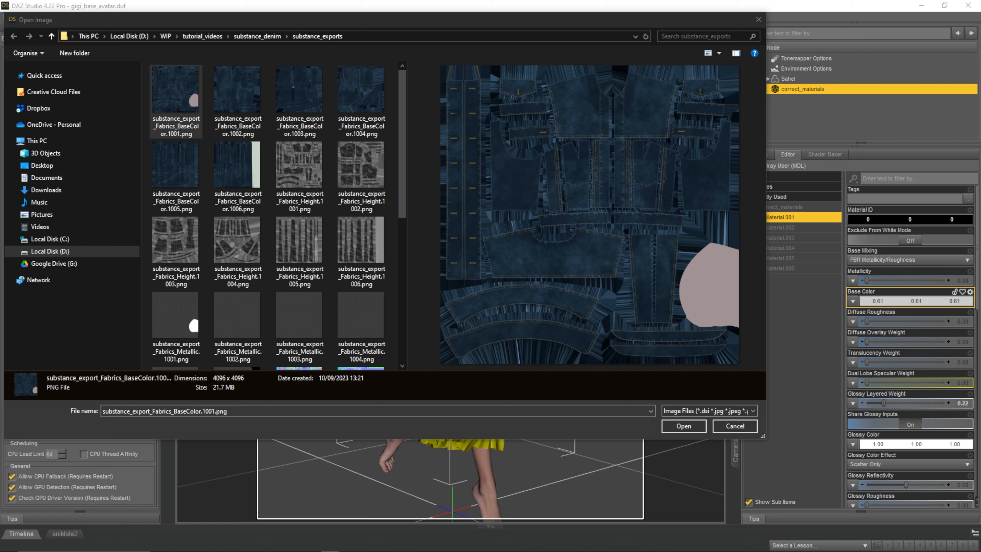
left_click_drag(0, 87, 566, 69)
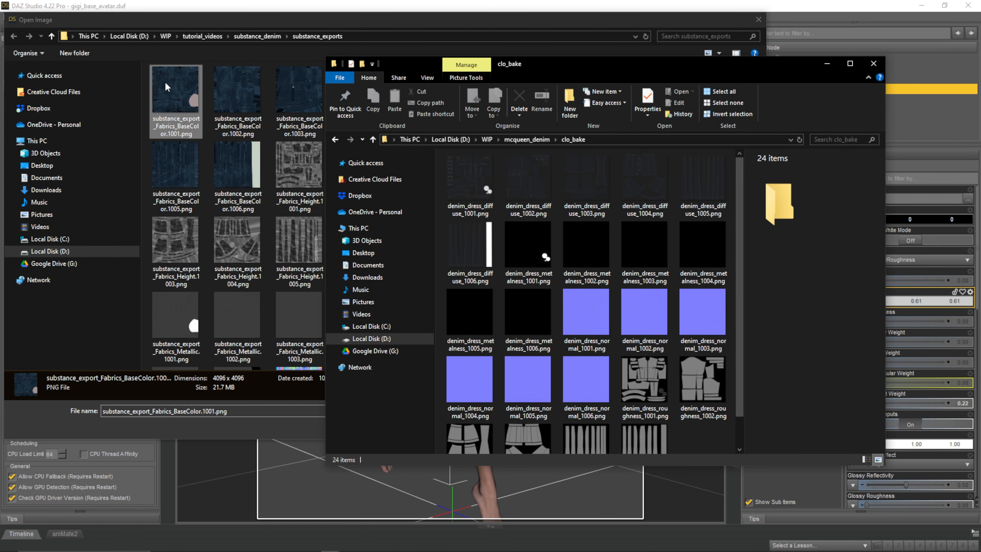
left_click(170, 90)
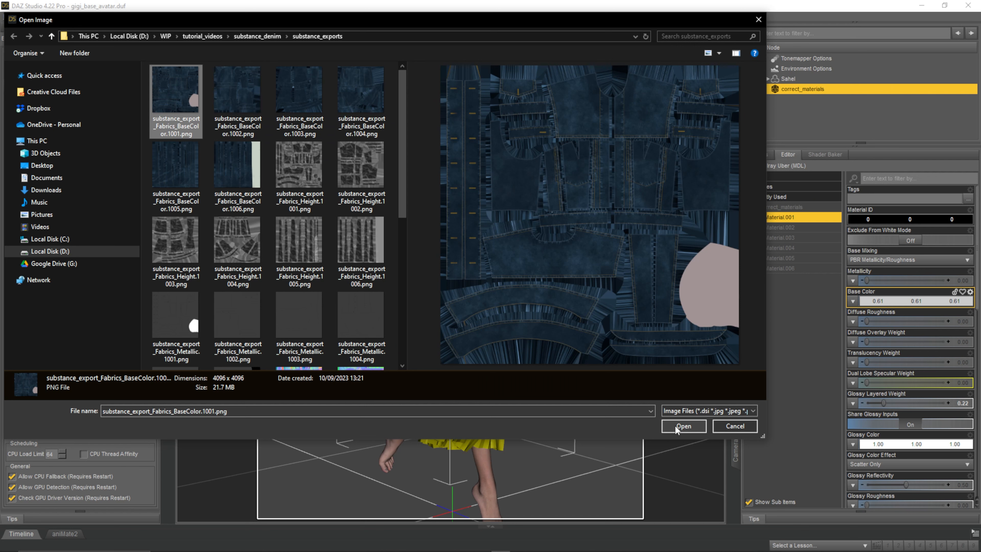
left_click(682, 426)
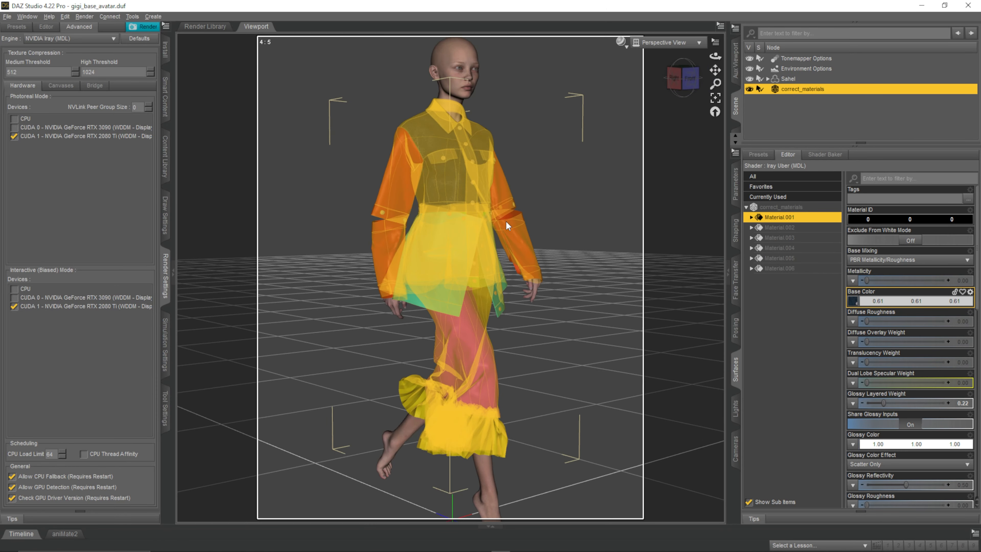
Step: Load substance_export_Fabrics_Roughness.1001.png as the Glossy Roughness map of Material.001 and set Glossy Roughness to 1.00
left_click(690, 85)
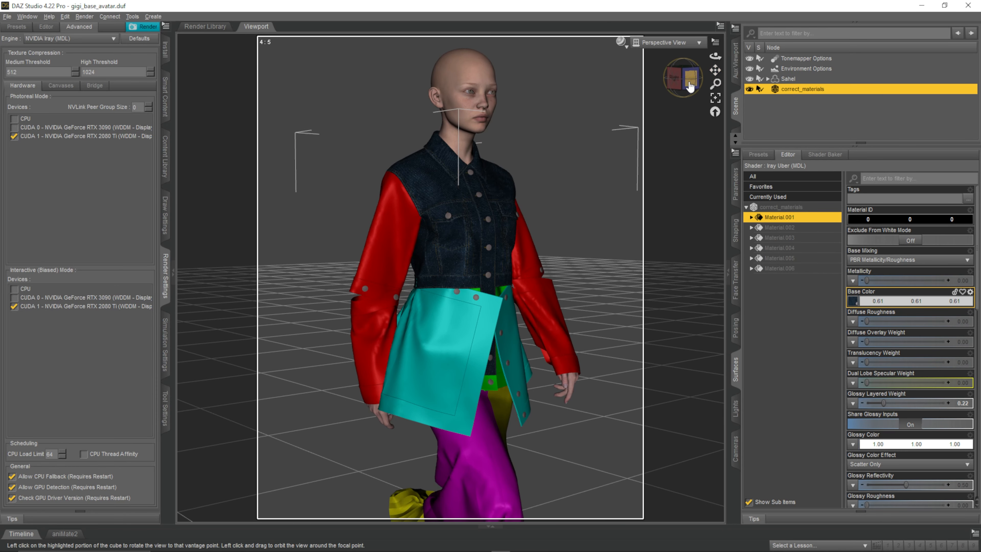
scroll(906, 307, "down", 2)
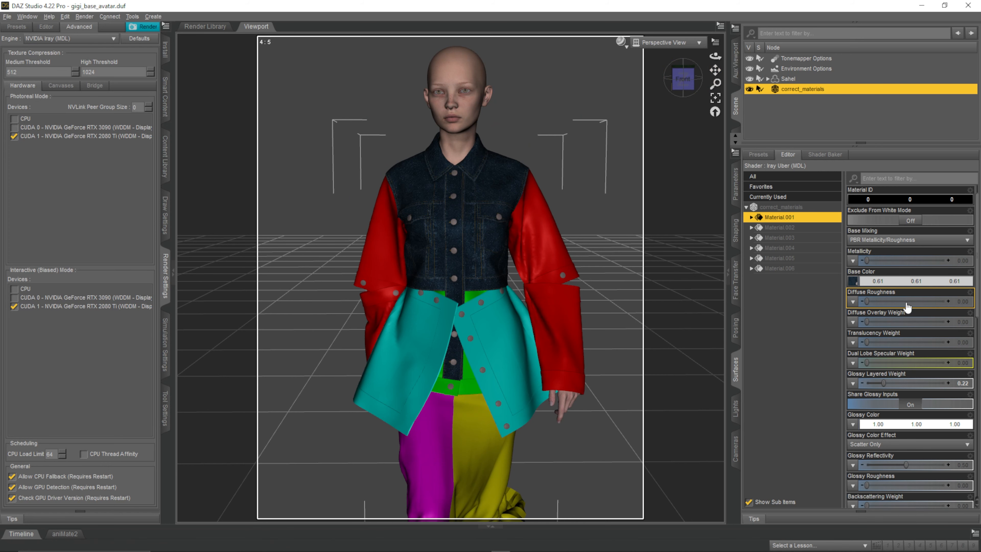
scroll(907, 308, "down", 3)
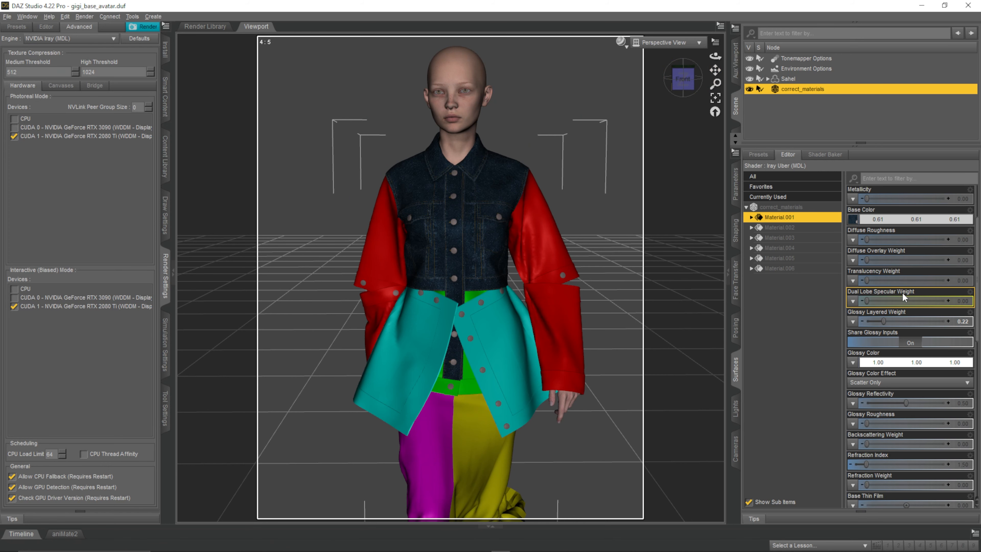
scroll(902, 292, "down", 4)
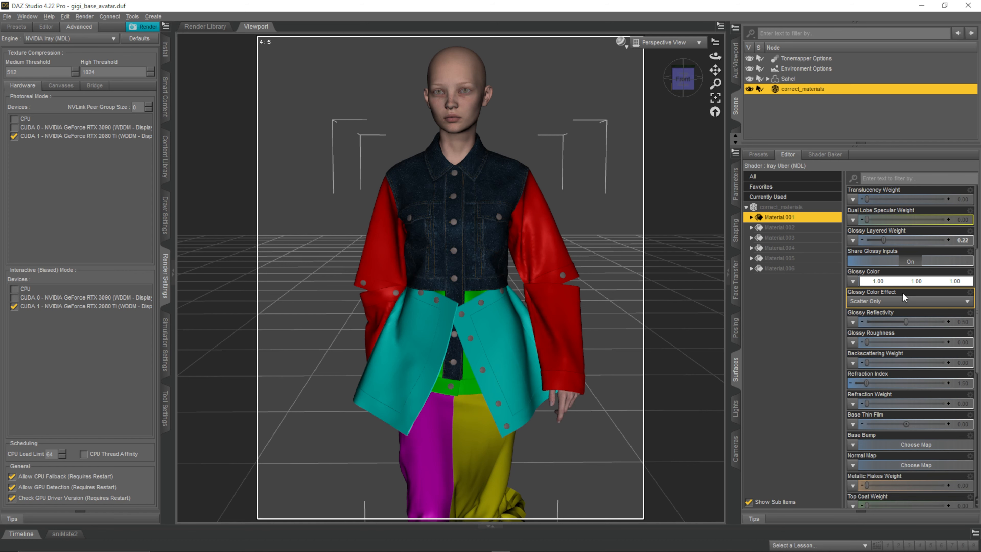
scroll(903, 293, "down", 1)
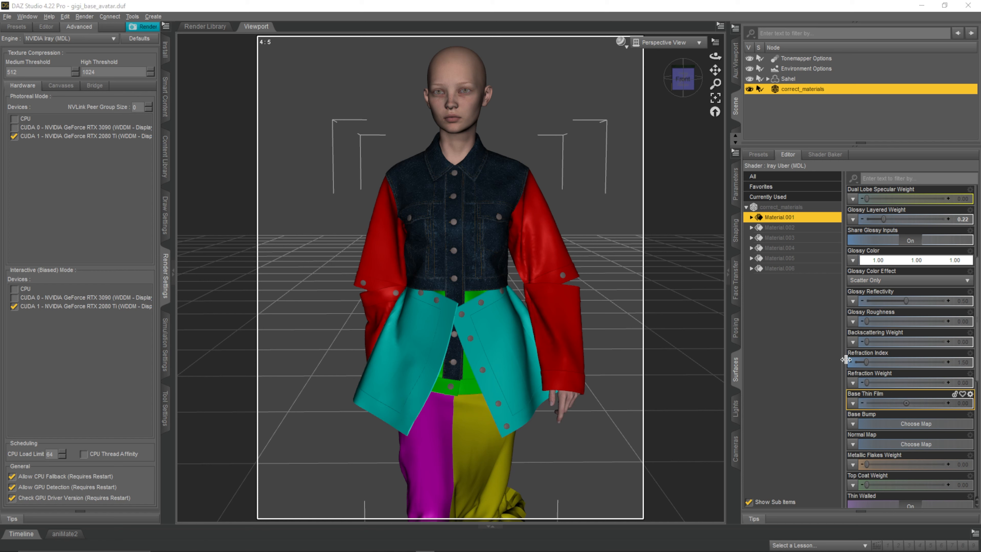
left_click(853, 322)
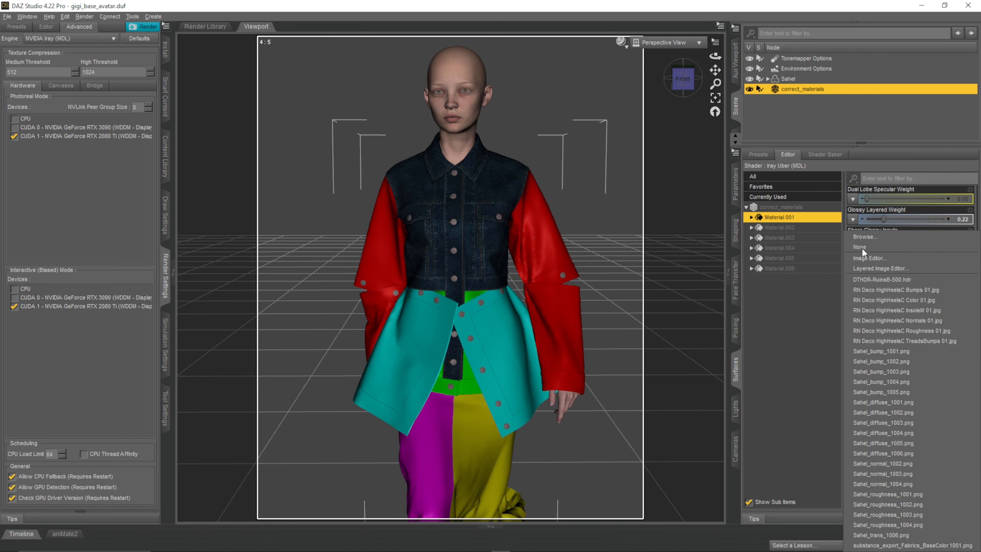
left_click(864, 236)
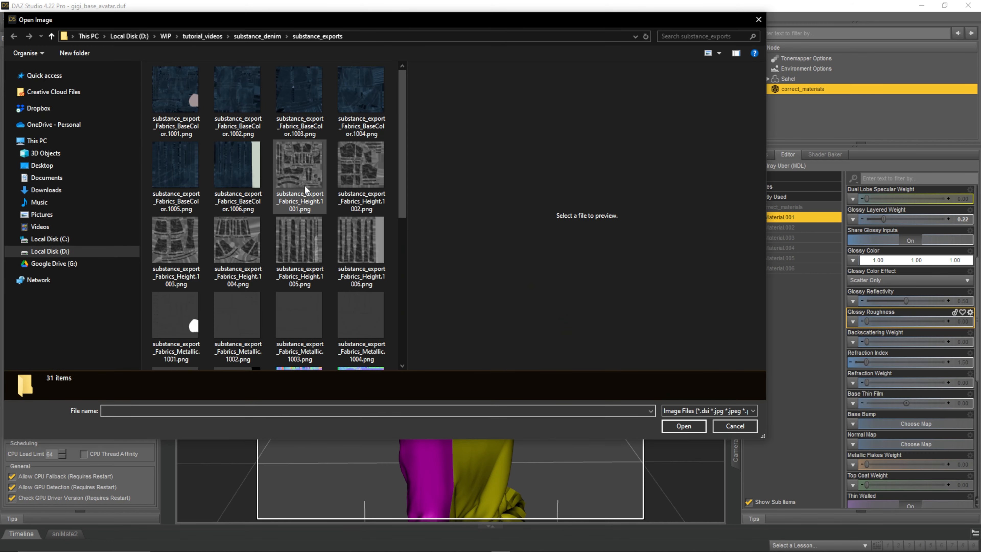
scroll(304, 185, "down", 5)
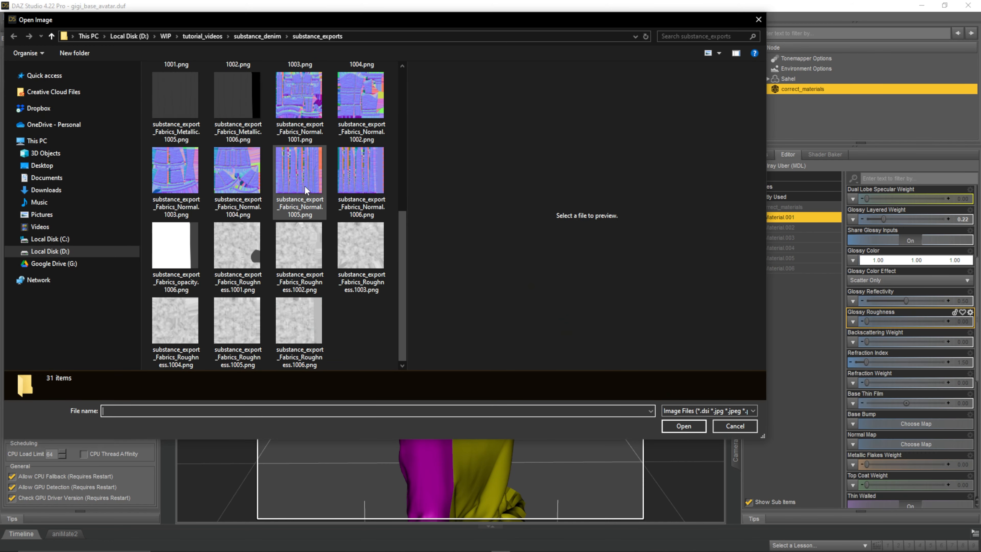
left_click(252, 239)
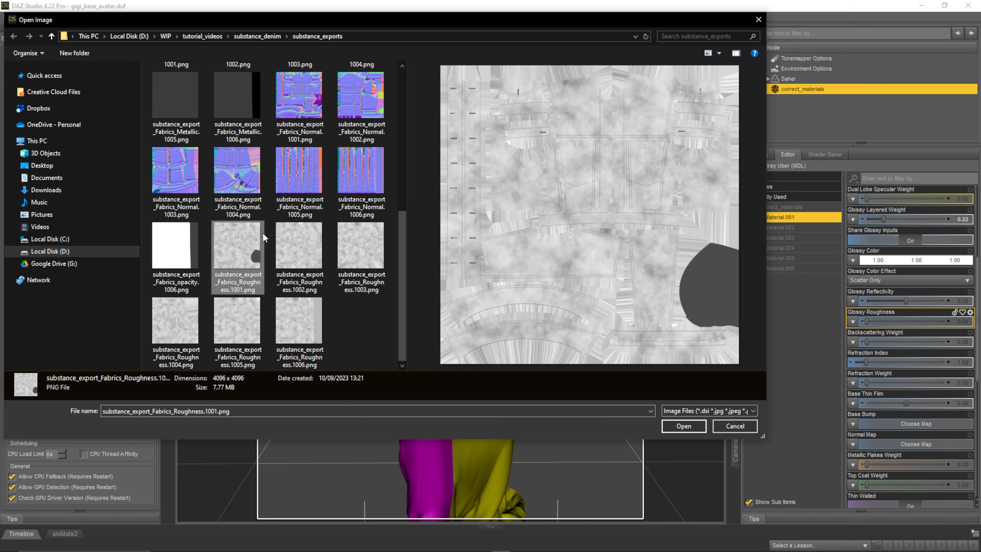
left_click(679, 424)
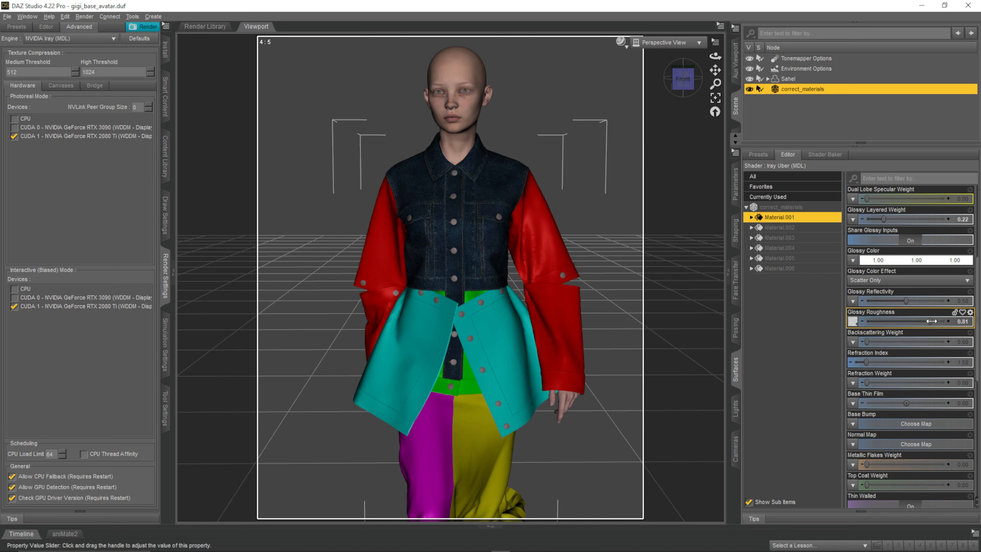
left_click_drag(911, 320, 958, 320)
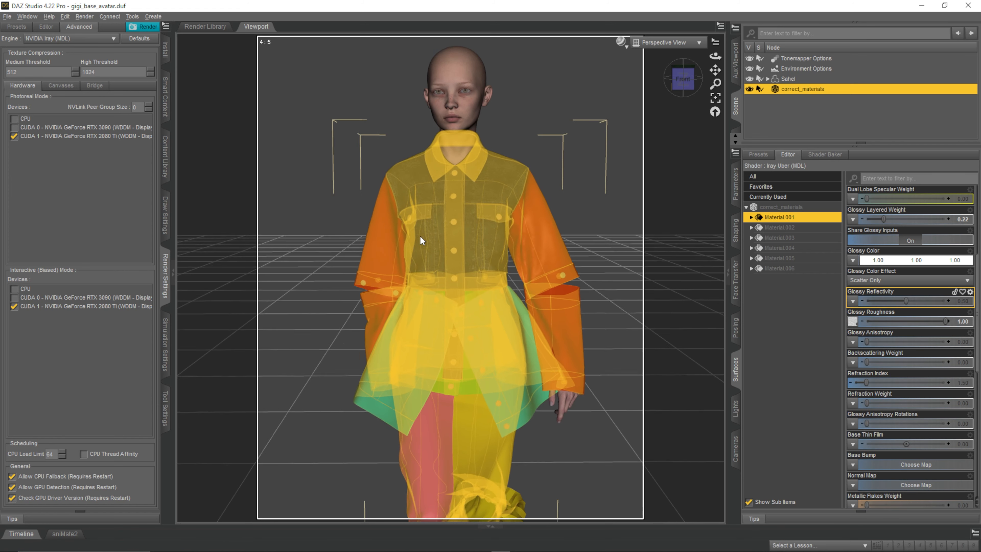
Step: Inspect the denim bodice up close from a slight angle and adjust the Glossy Layered Weight of Material.001 slightly
scroll(419, 235, "up", 4)
left_click_drag(679, 87, 688, 88)
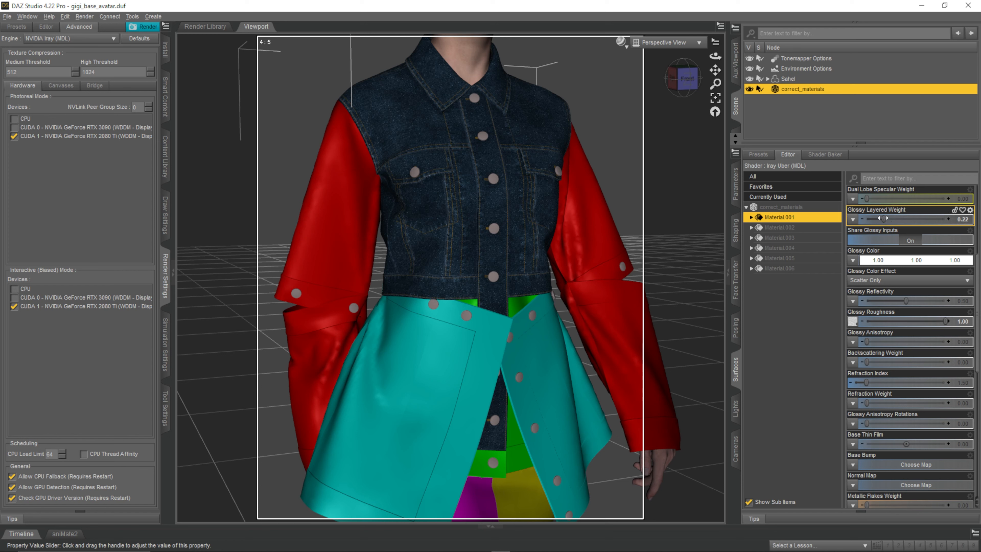
mouse_move(882, 219)
left_mouse_down()
mouse_move(943, 218)
mouse_move(887, 221)
left_mouse_up()
Step: Load substance_export_Fabrics_Height.1001.png as the Base Bump map of Material.001 and set its strength to about 10.39
scroll(885, 304, "down", 6)
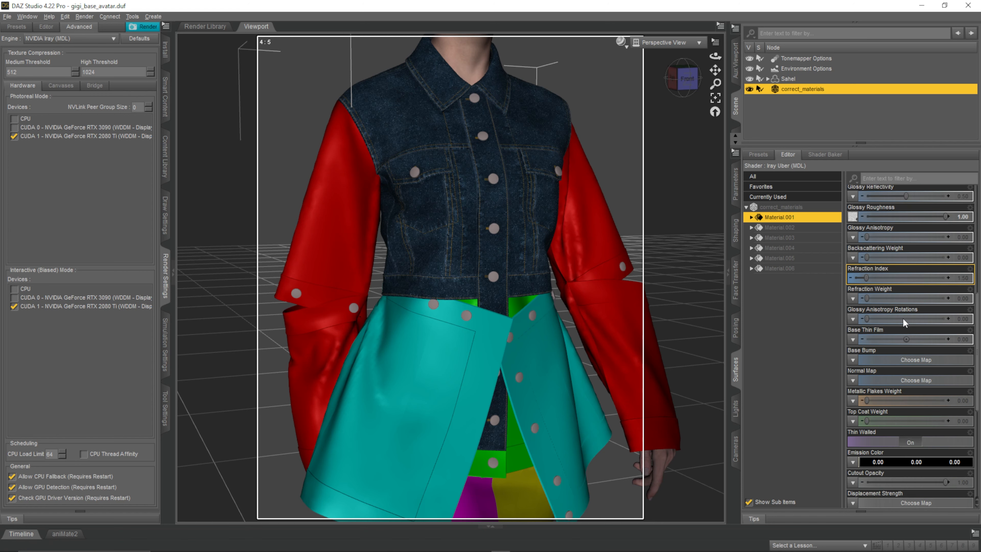
left_click(853, 321)
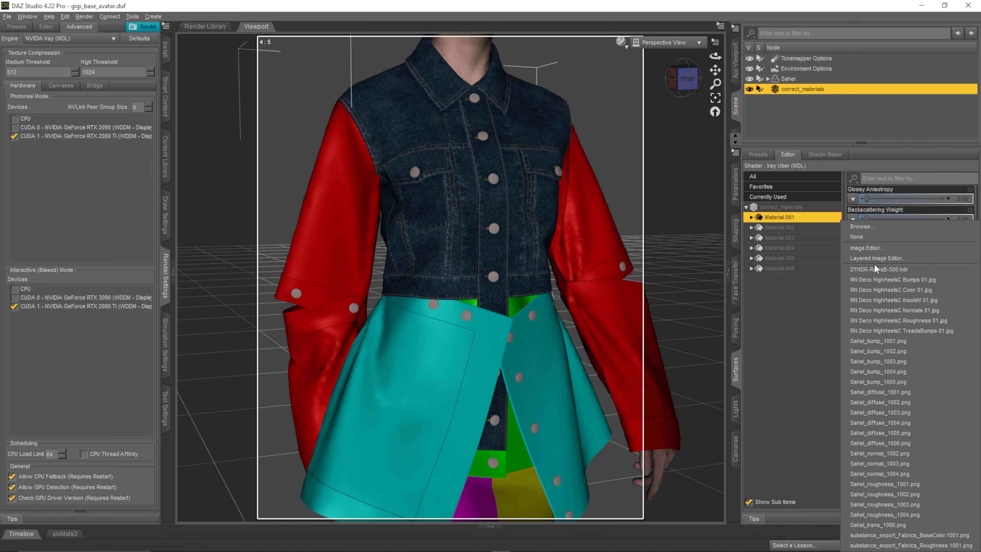
left_click(884, 229)
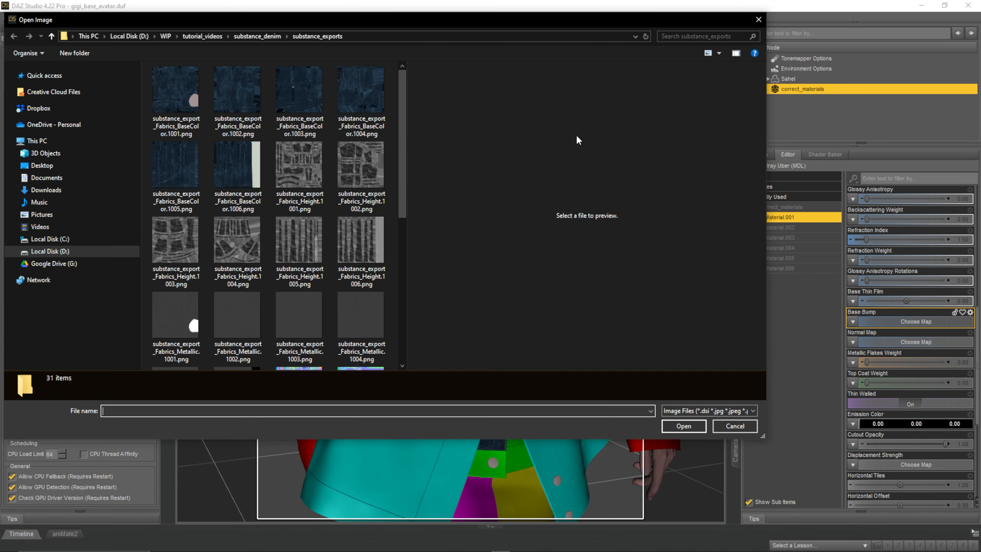
left_click(297, 157)
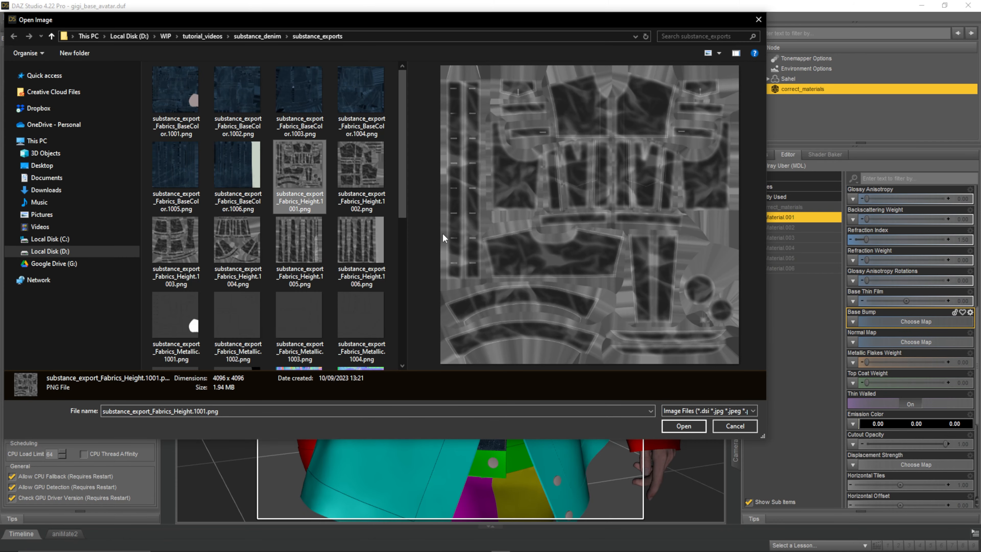
left_click(683, 426)
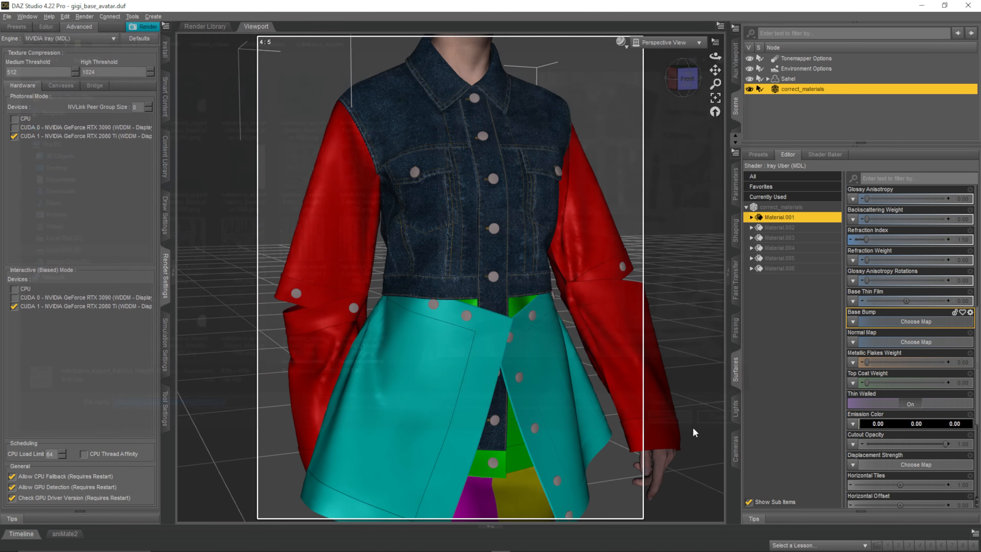
mouse_move(867, 321)
left_mouse_down()
mouse_move(921, 320)
mouse_move(884, 321)
left_mouse_up()
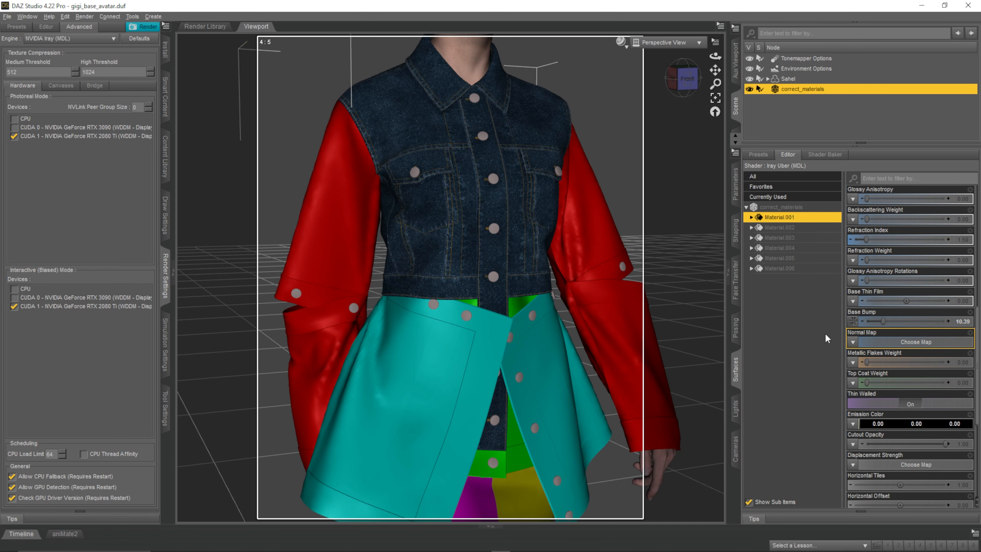
Step: Load substance_export_Fabrics_Normal.1001.png as the Normal Map of Material.001
scroll(902, 346, "down", 5)
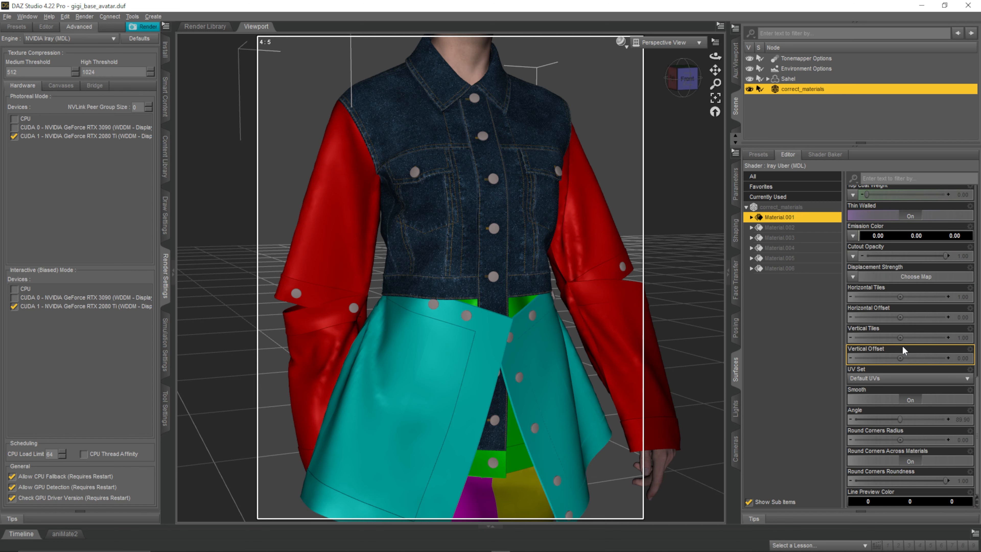
scroll(903, 351, "up", 1)
scroll(900, 340, "up", 10)
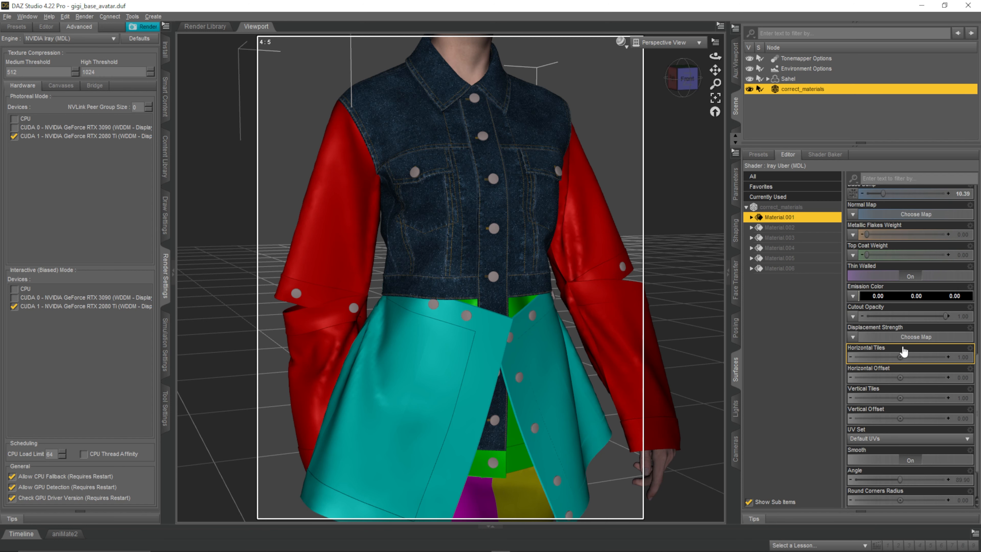
left_click(856, 259)
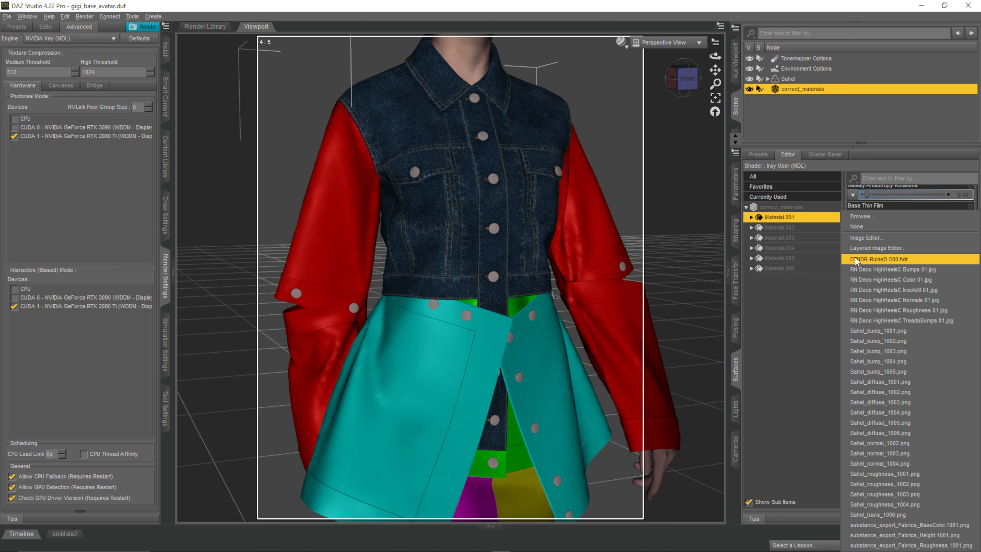
left_click(861, 216)
scroll(256, 184, "down", 2)
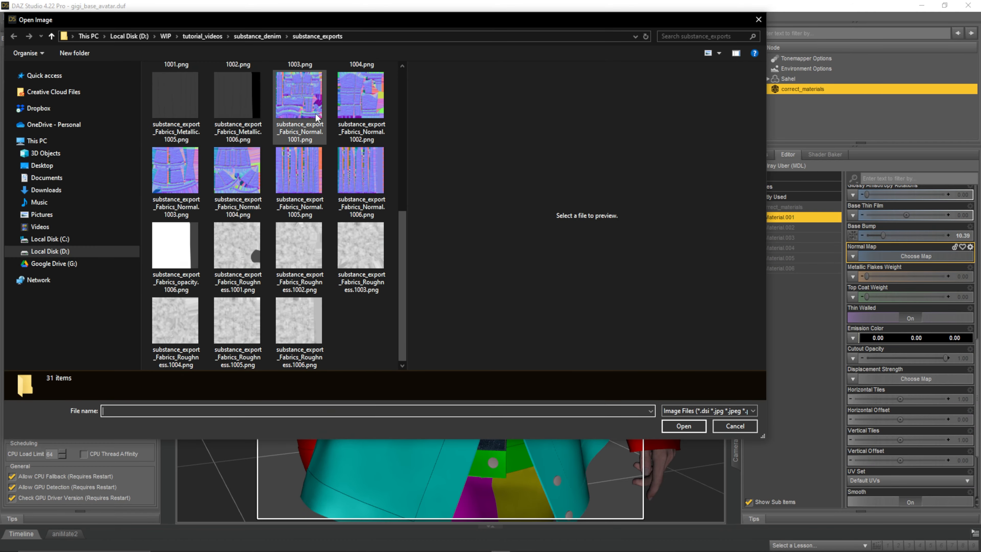
left_click(302, 99)
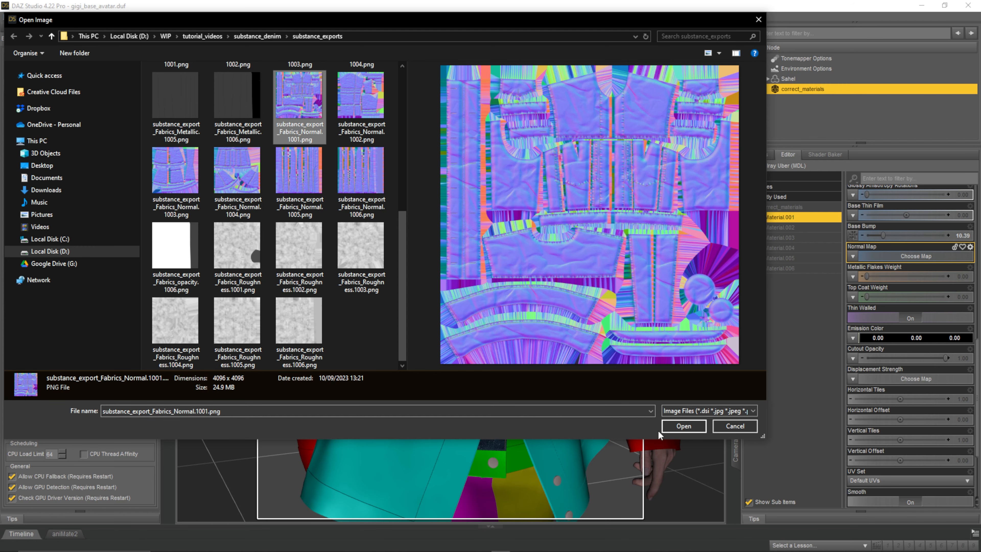
left_click(684, 429)
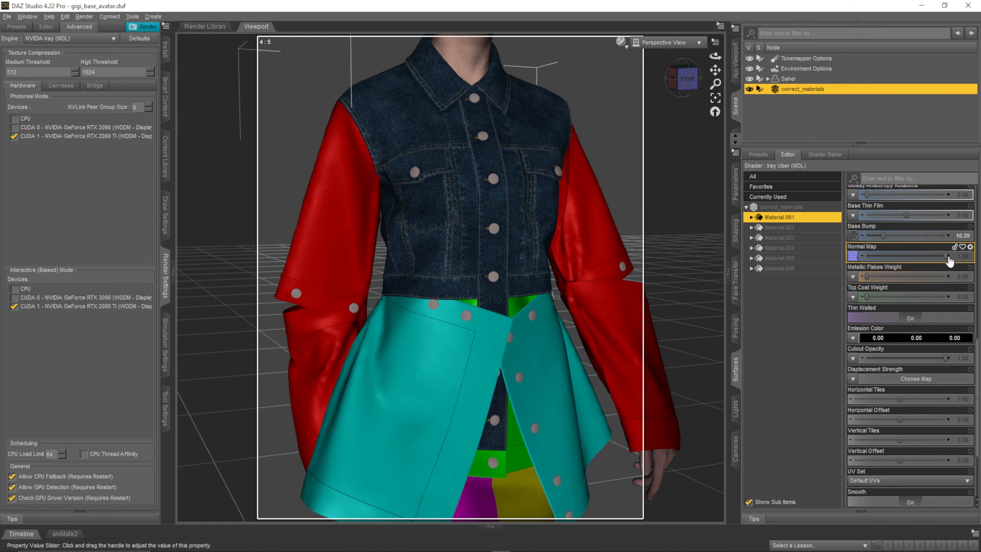
Step: Switch the viewport draw style to NVIDIA Iray and frame the garment's denim bodice from the front
left_click(621, 42)
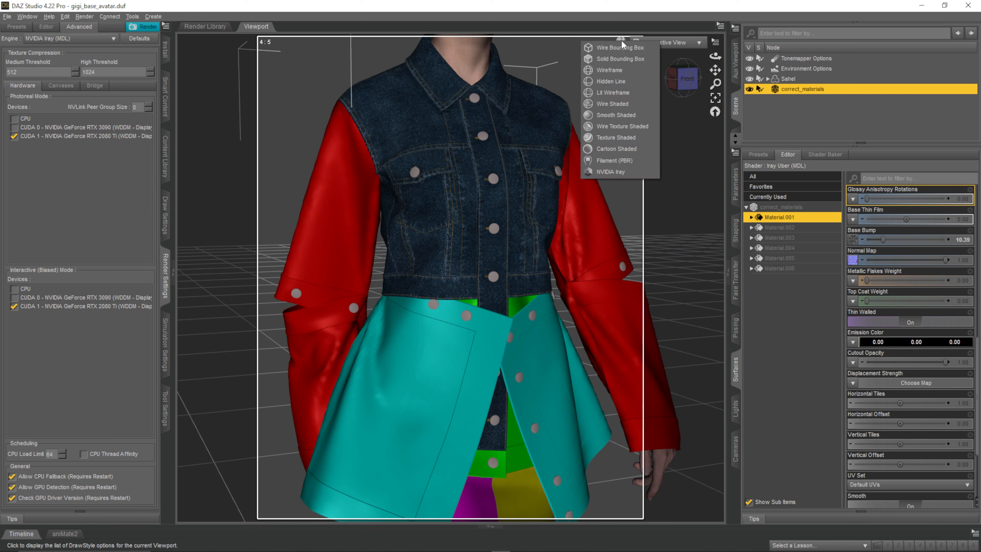
left_click(618, 173)
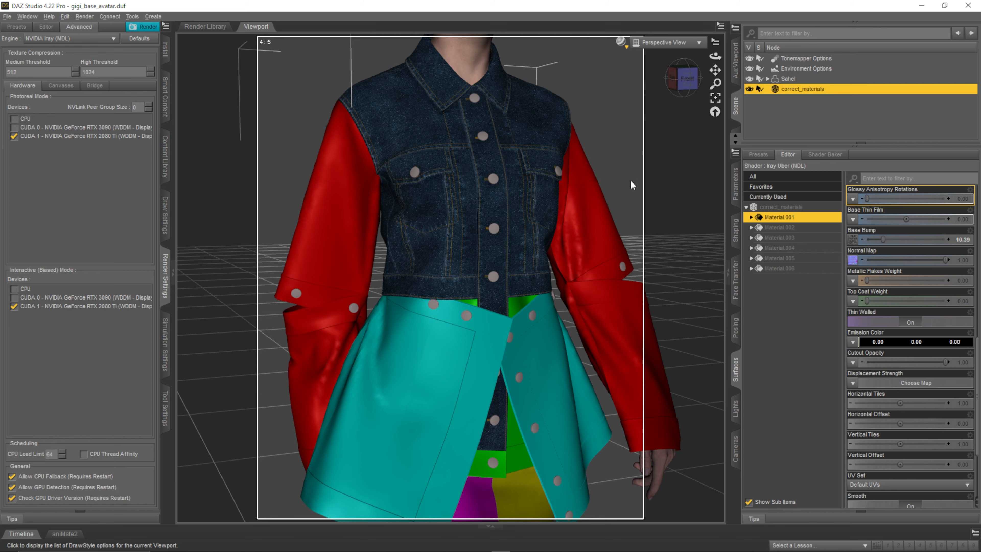
left_click(620, 41)
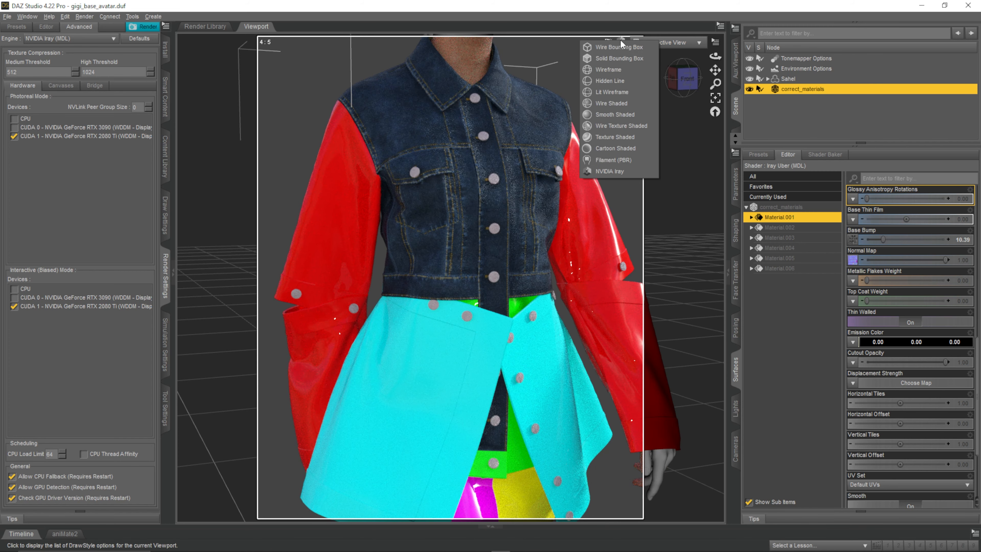
left_click(614, 170)
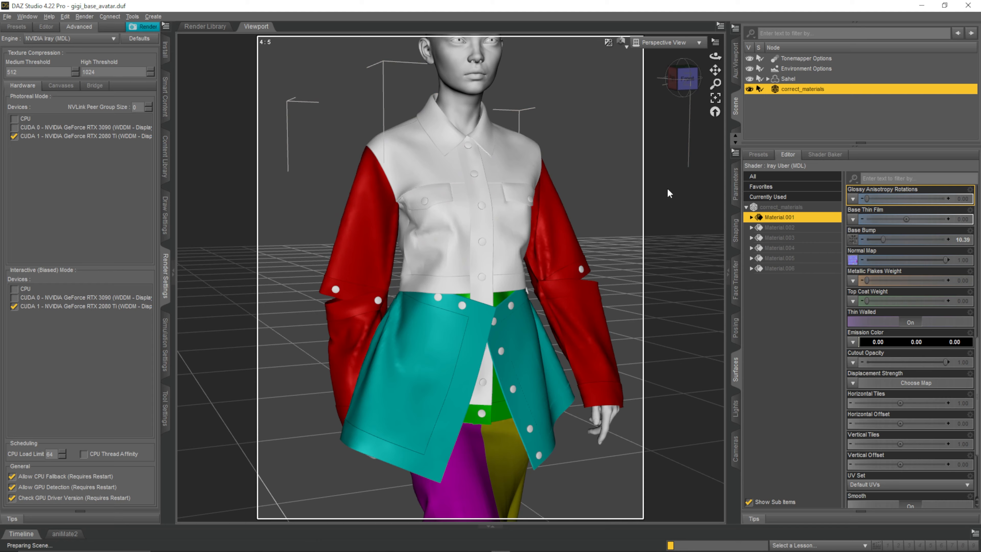
left_click_drag(682, 81, 674, 86)
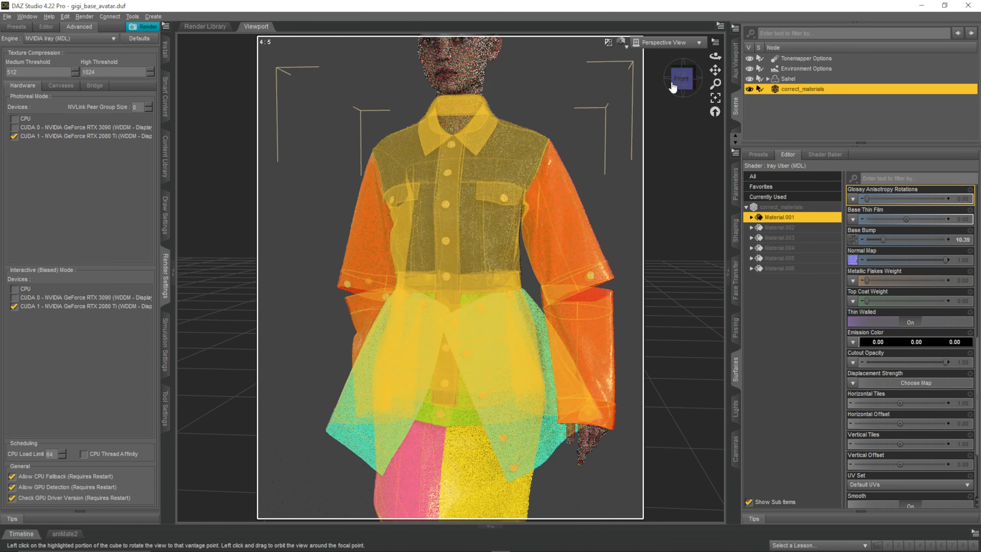
scroll(523, 169, "down", 3)
scroll(523, 169, "up", 3)
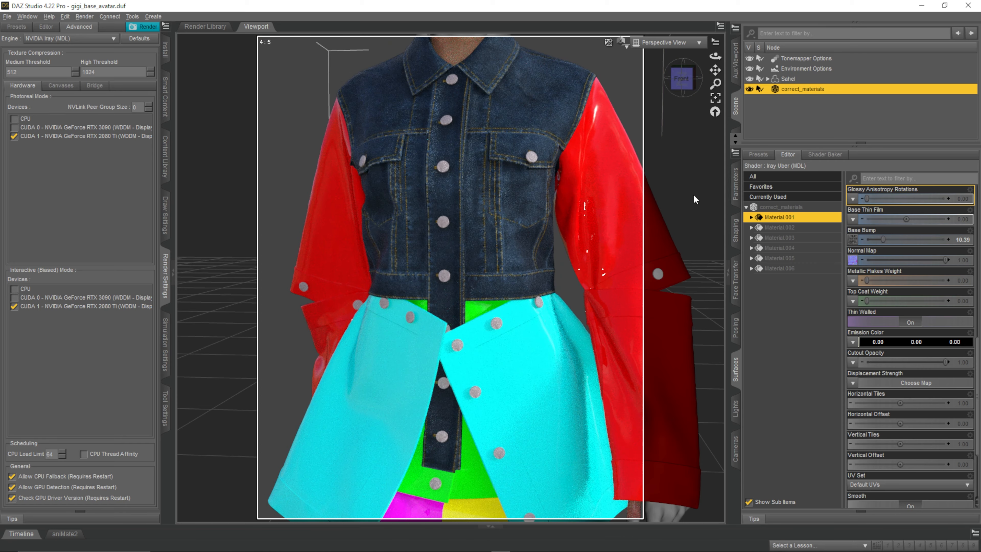
Step: Set Material.001's Glossy Layered Weight to about 0.13 and its Glossy Roughness to about 0.93
scroll(918, 295, "up", 5)
scroll(917, 295, "up", 3)
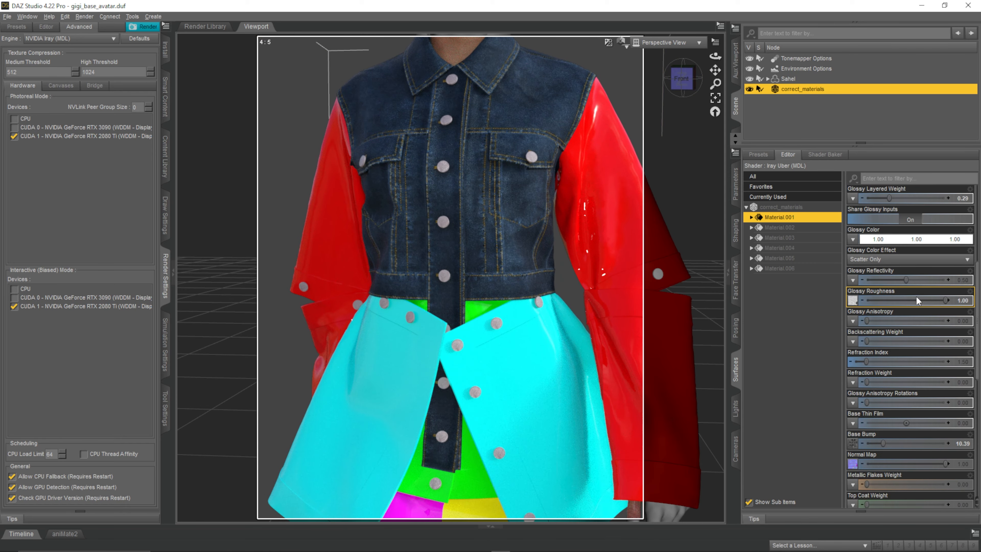
left_click_drag(889, 261, 946, 261)
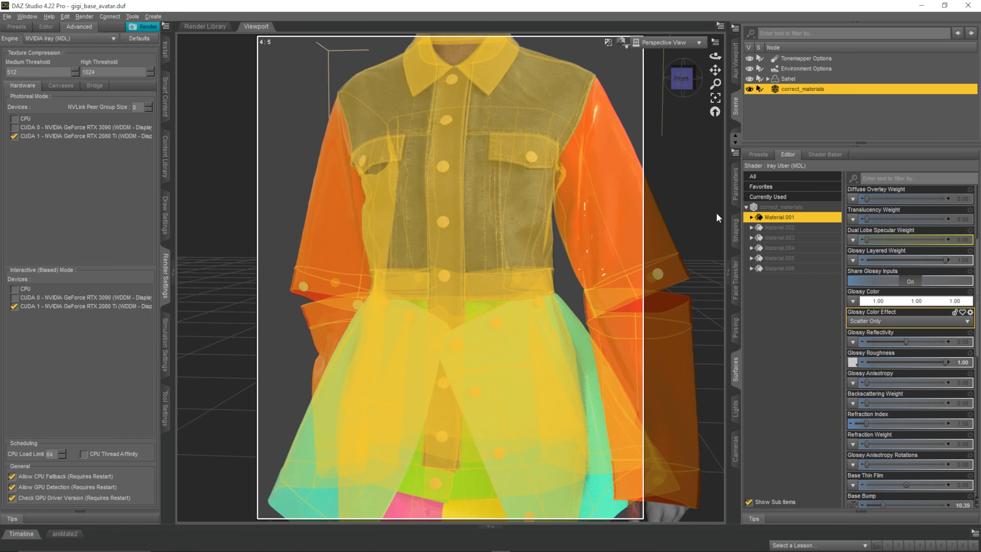
left_click(877, 260)
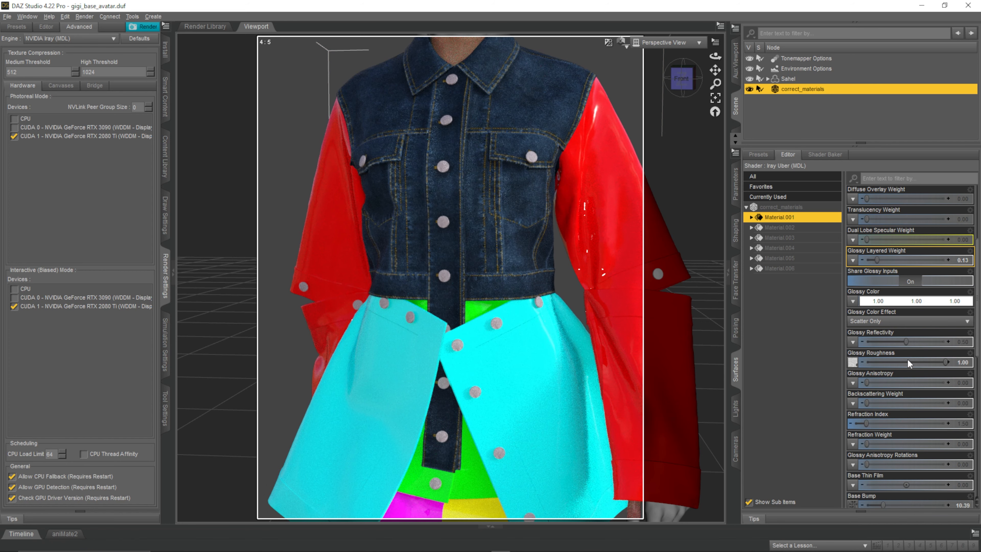
left_click(877, 361)
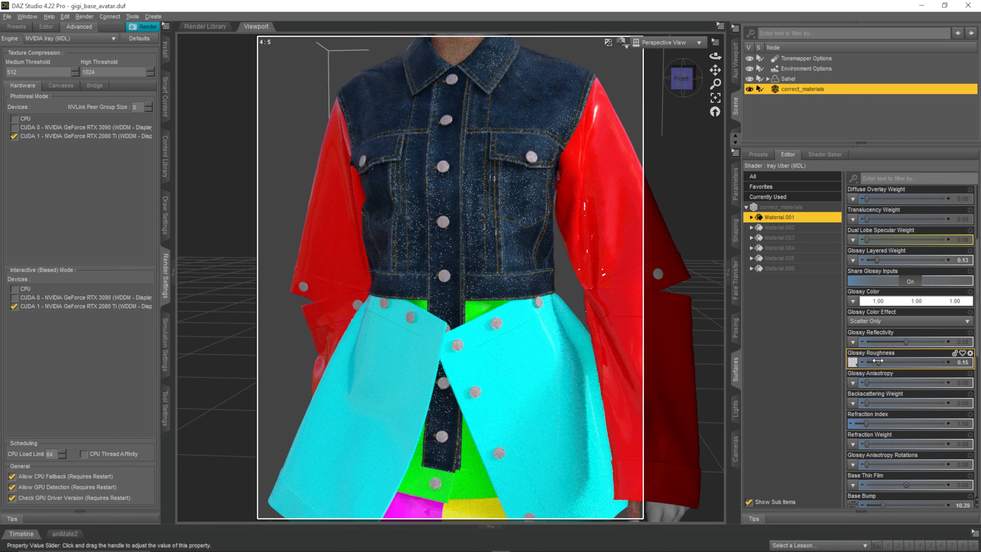
left_click(940, 361)
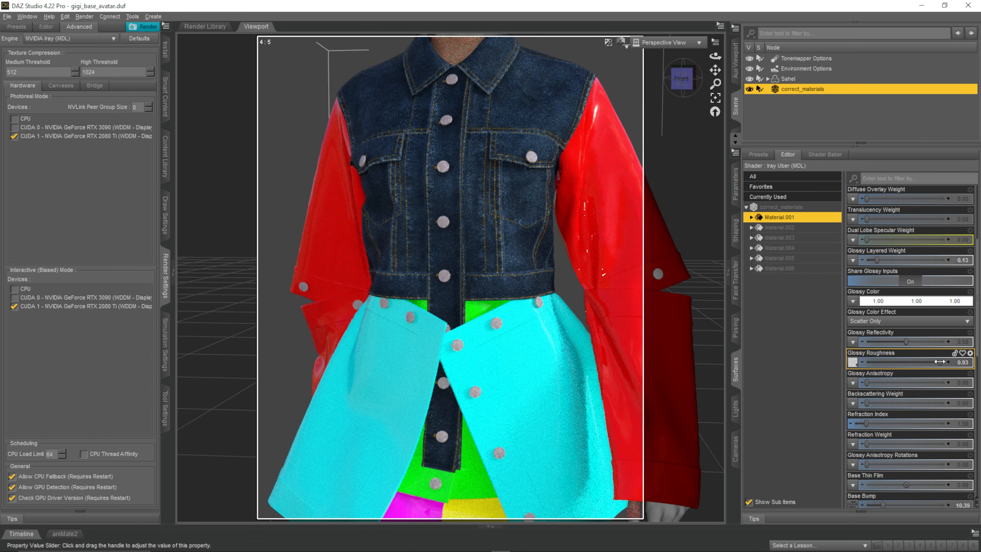
Step: Load substance_export_Fabrics_Roughness.1001.png as the Glossy Reflectivity map of Material.001 and set Glossy Reflectivity to about 0.71
left_click(853, 341)
left_click(862, 205)
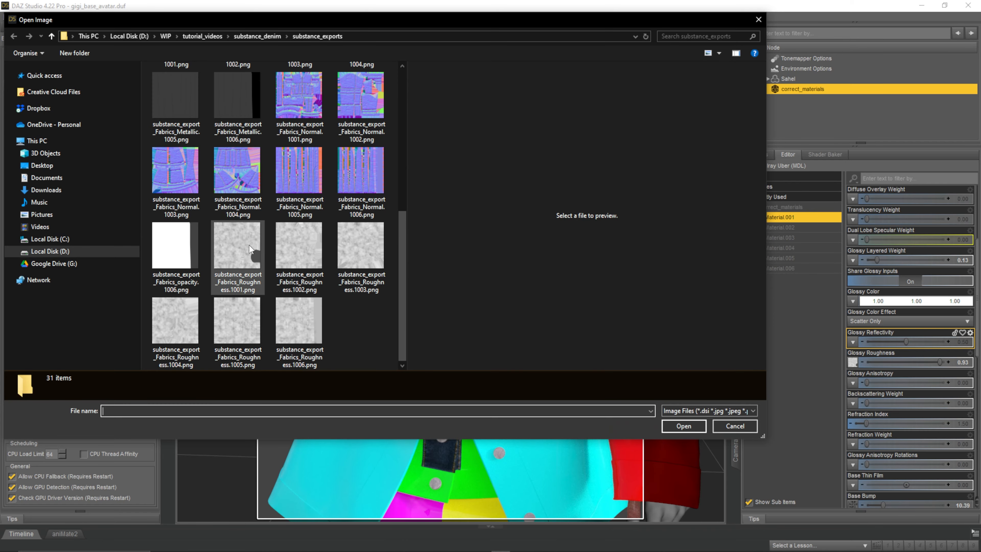
double_click(249, 246)
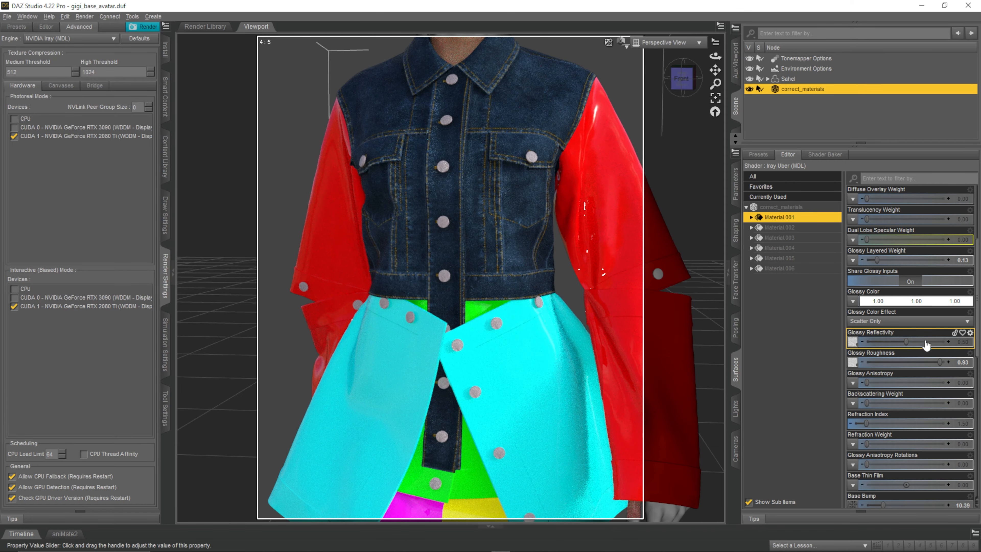
left_click(925, 342)
left_click(878, 342)
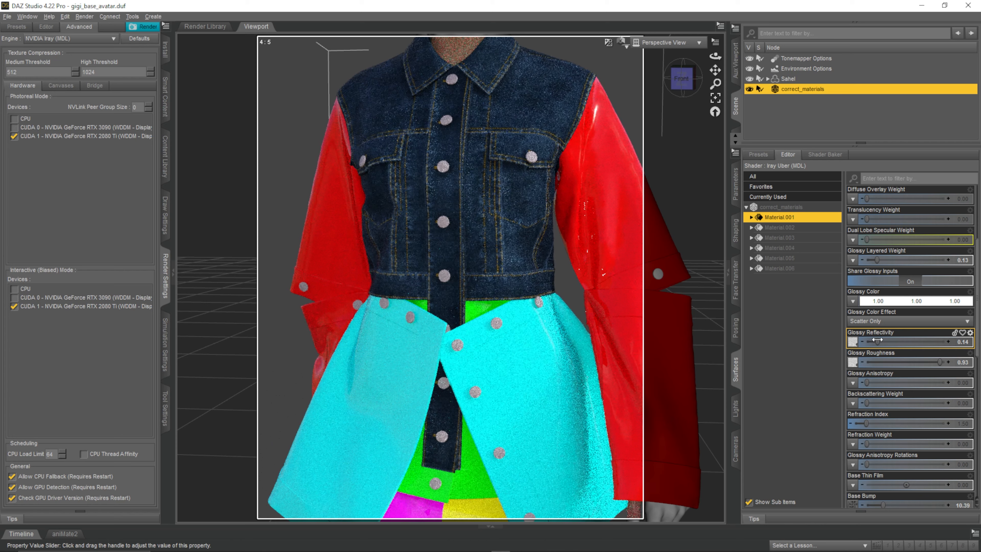
left_click(923, 341)
Step: Try Base Bump strengths of 20, about 34.74, 0 and about 24.35 on Material.001, comparing the denim relief up close
scroll(513, 190, "down", 3)
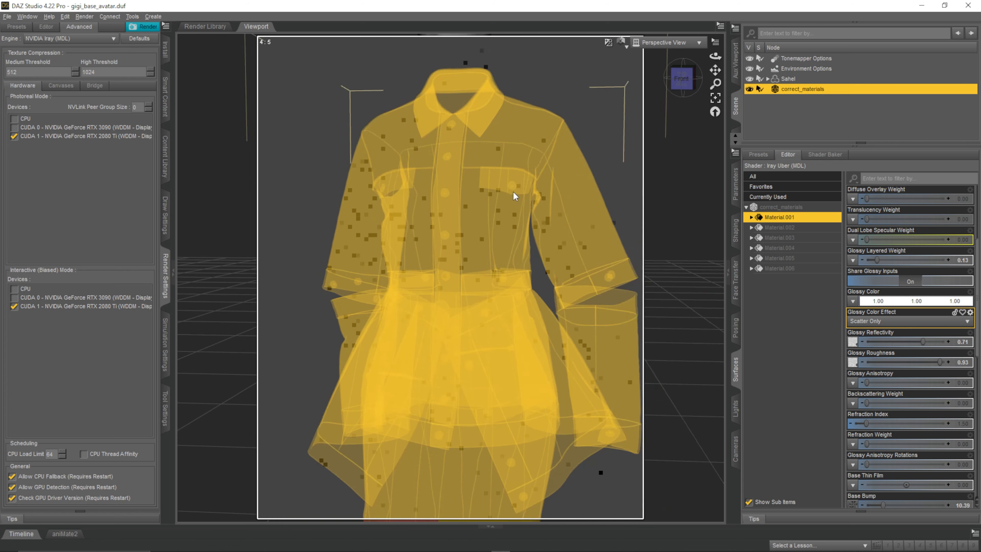
scroll(514, 191, "up", 5)
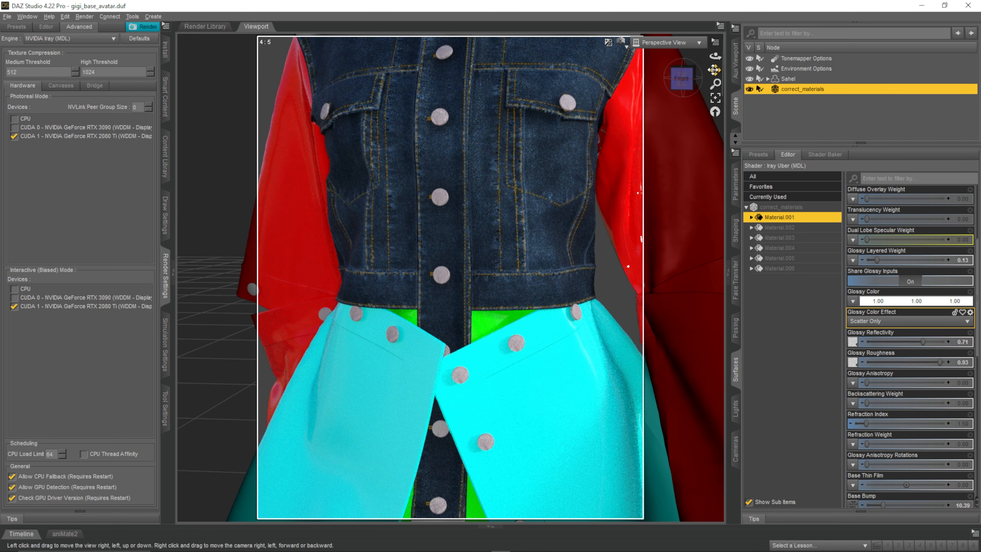
mouse_move(715, 70)
left_mouse_down()
mouse_move(716, 170)
mouse_move(715, 83)
left_mouse_up()
scroll(716, 83, "up", 1)
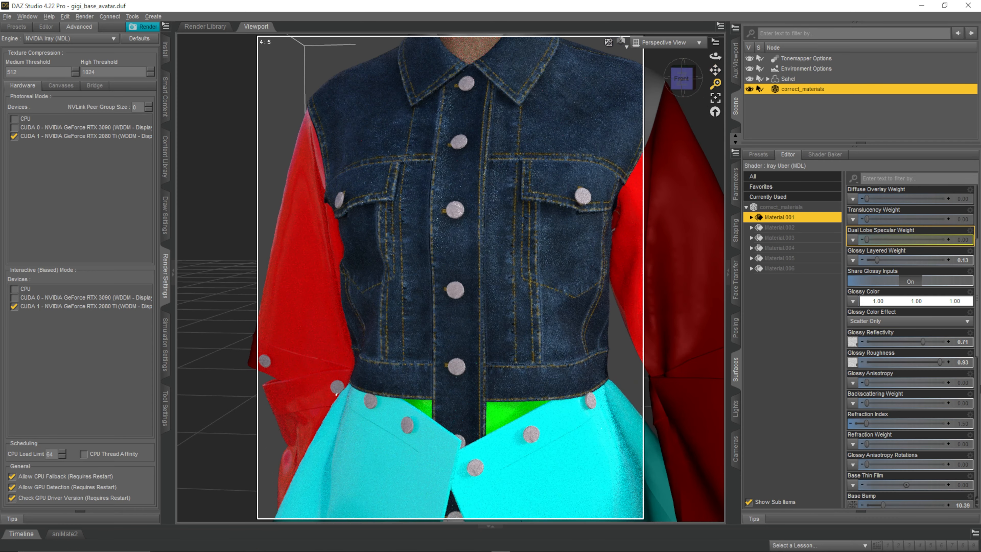
scroll(919, 363, "down", 1)
scroll(916, 360, "down", 4)
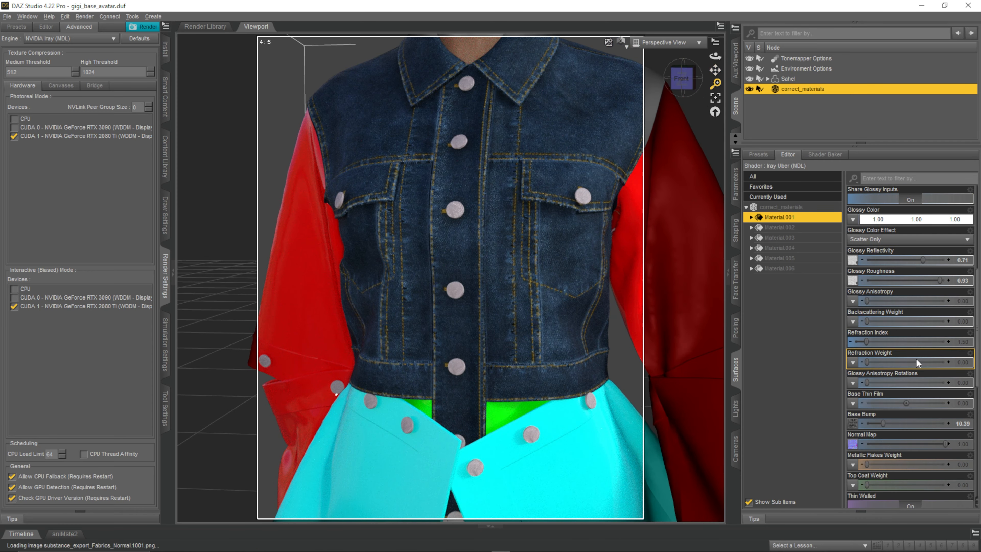
left_click(961, 423)
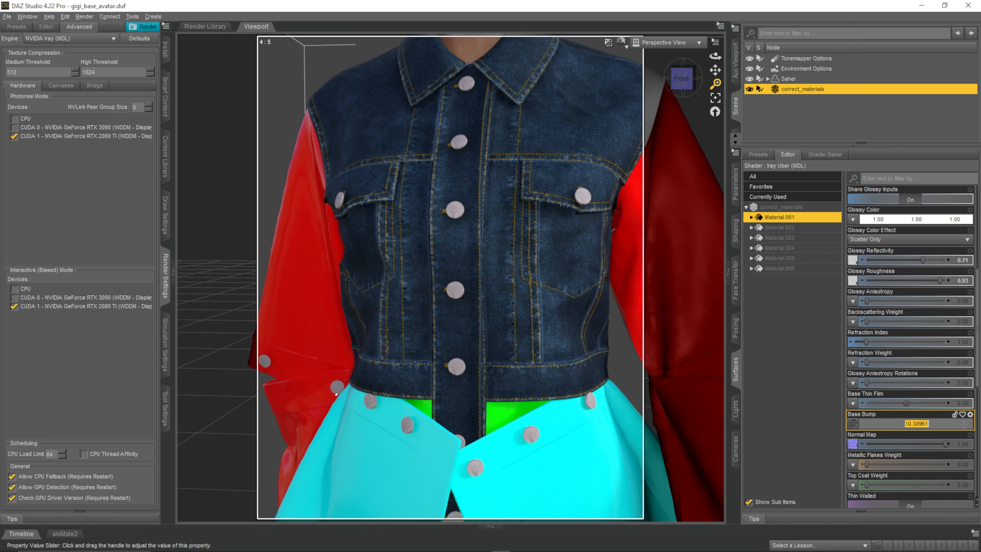
type("20")
key("Return")
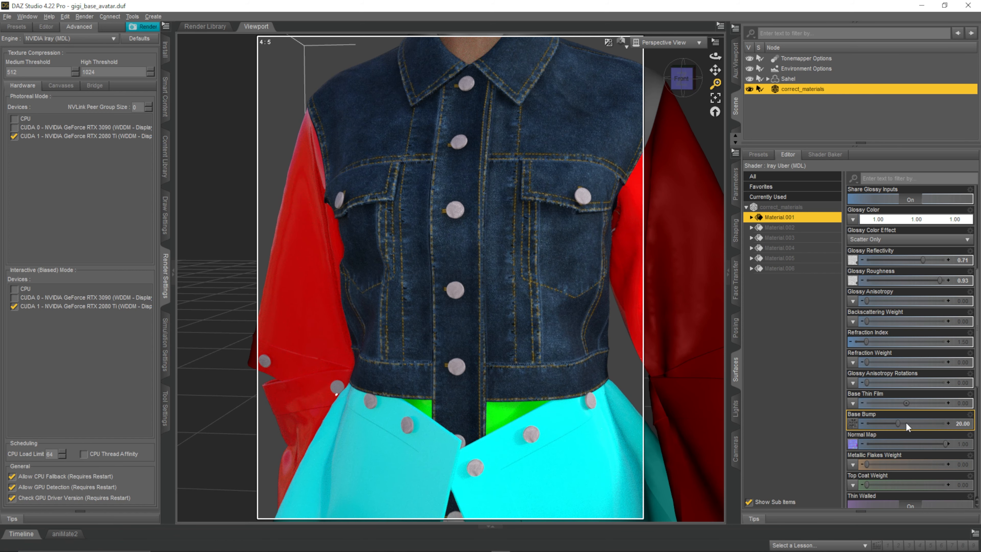
left_click(921, 425)
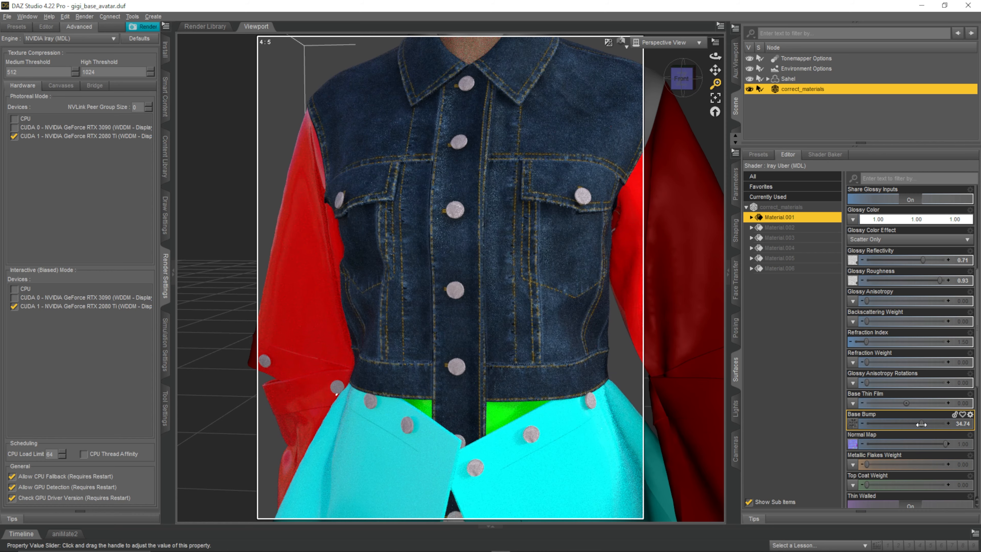
left_click_drag(921, 424, 865, 424)
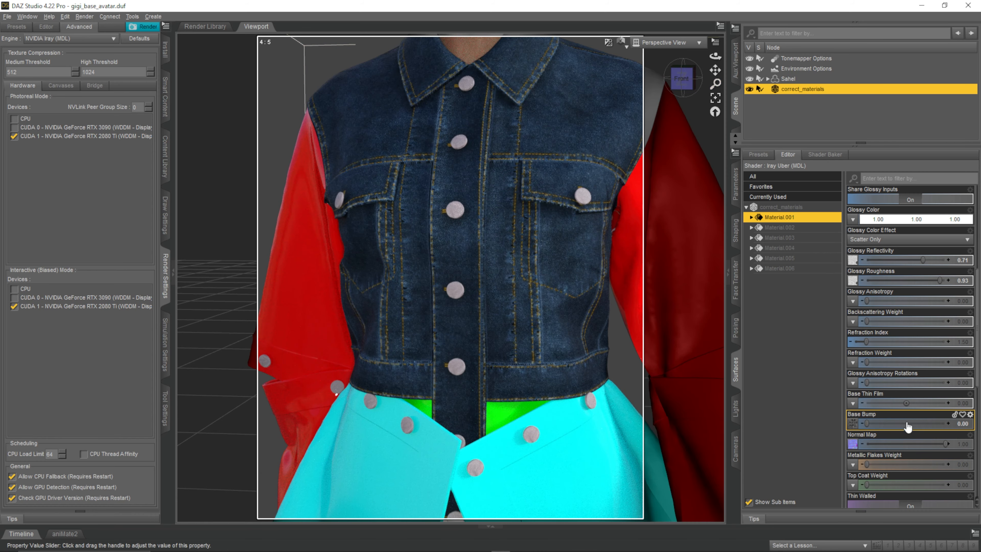
left_click(906, 423)
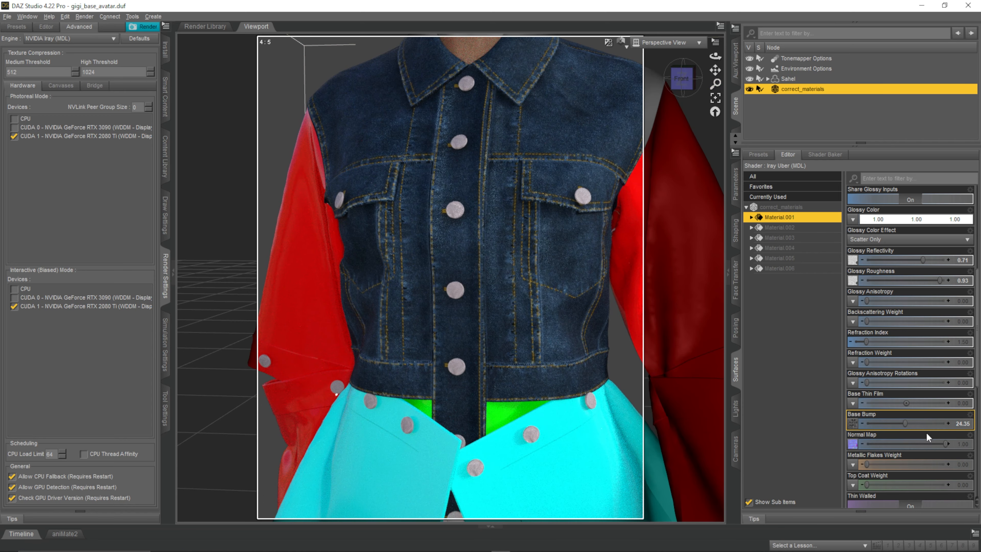
Step: Set the Base Bump strength of Material.001 to 10
left_click(961, 425)
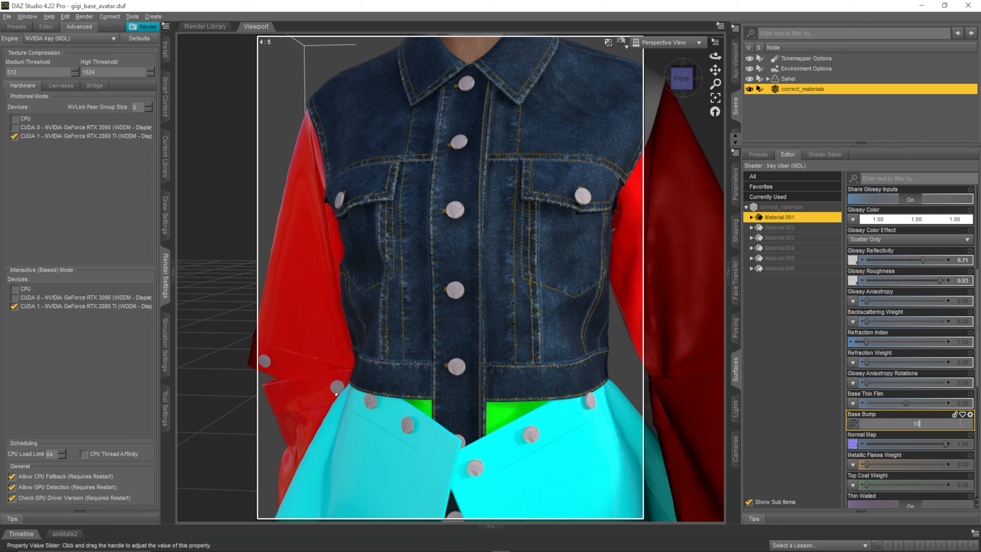
type("10")
key("Return")
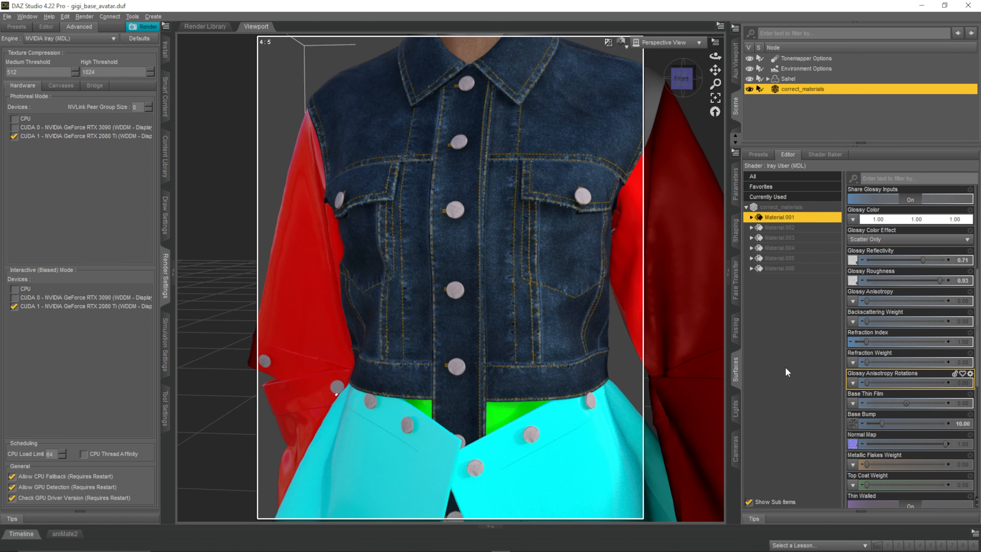
Step: Load substance_export_Fabrics_Metallic.1001.png as the Metallicity map of Material.001 and set Metallicity to 1.00
scroll(903, 360, "up", 6)
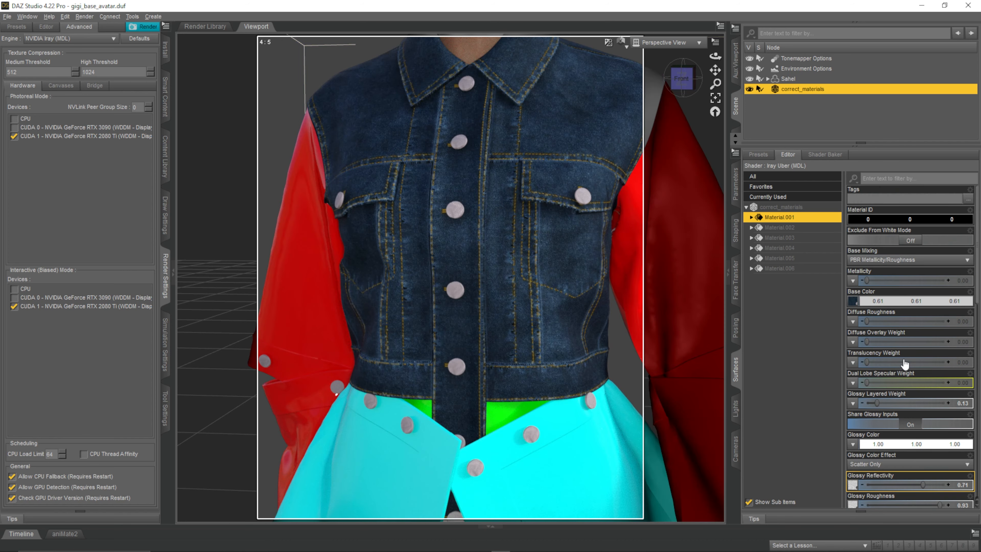
left_click(853, 281)
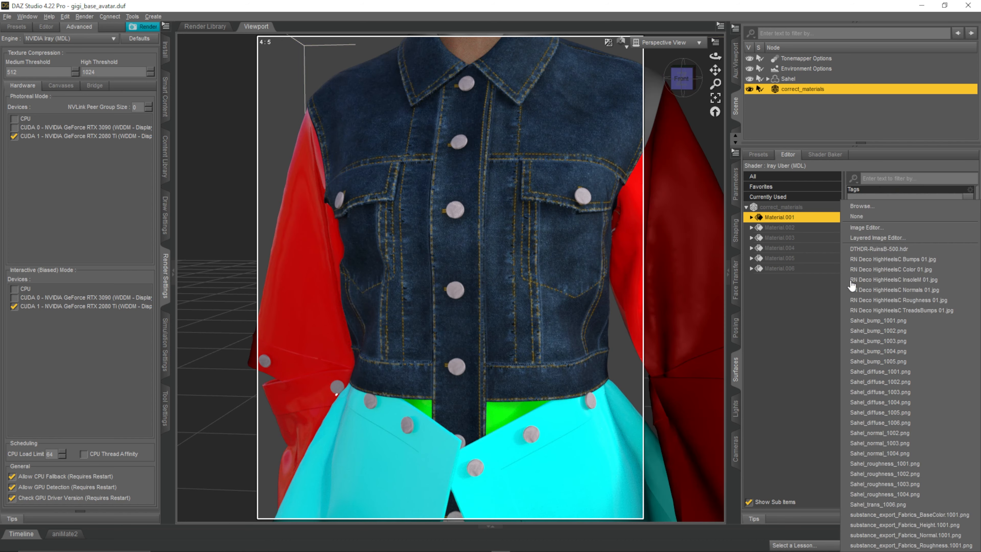
left_click(879, 202)
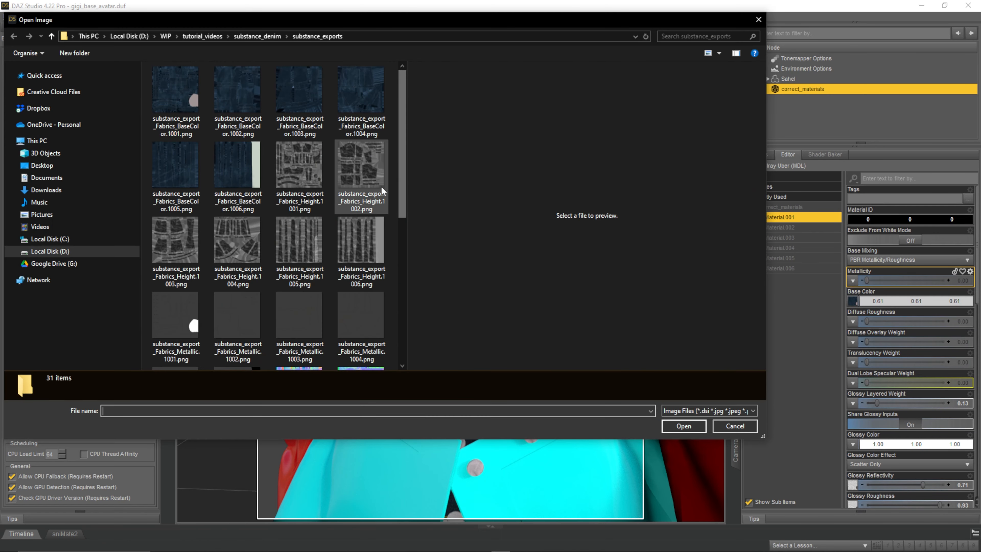
left_click(168, 320)
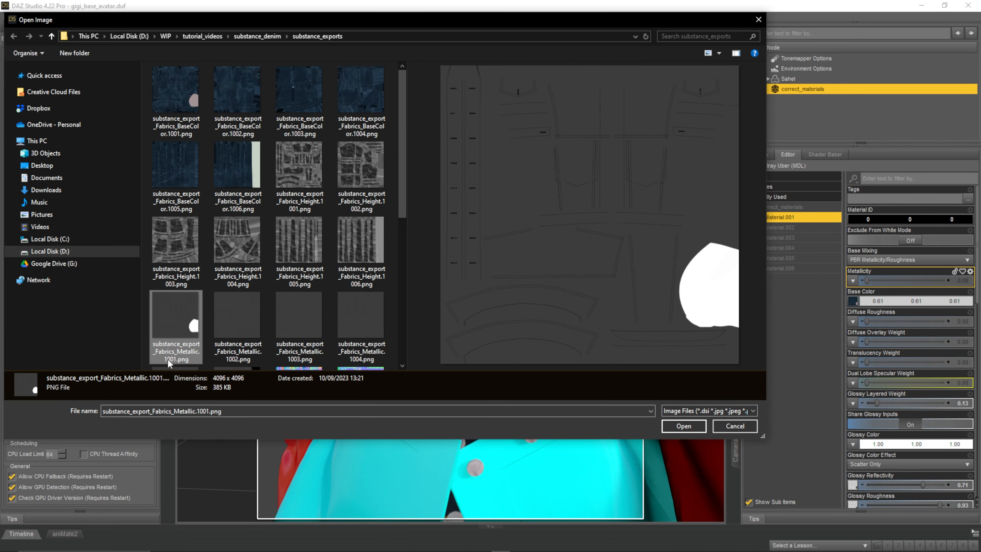
left_click(683, 425)
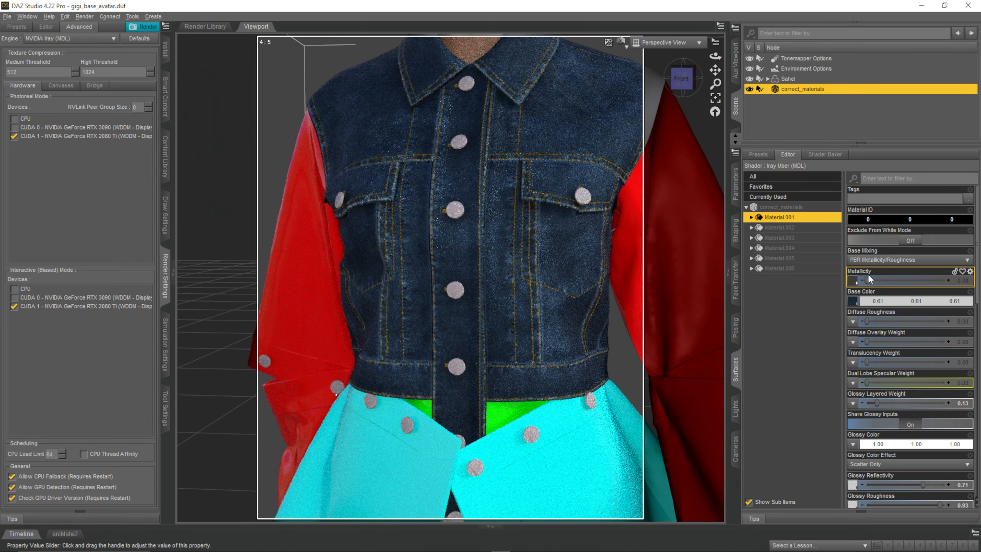
left_click_drag(868, 281, 876, 281)
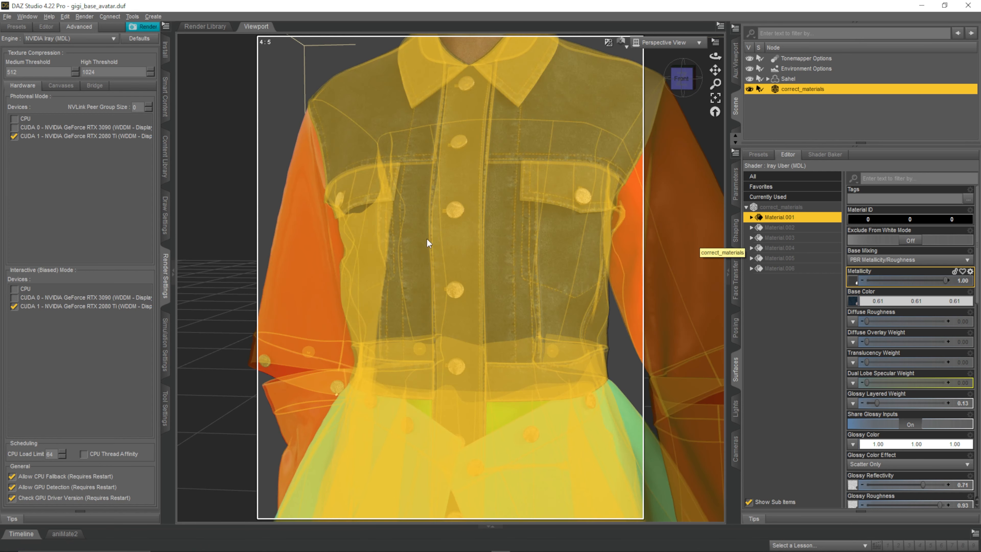
Step: Examine the jacket's buttons and denim bodice in the Iray preview, up close and from a slight angle
scroll(429, 234, "down", 3)
scroll(432, 229, "up", 5)
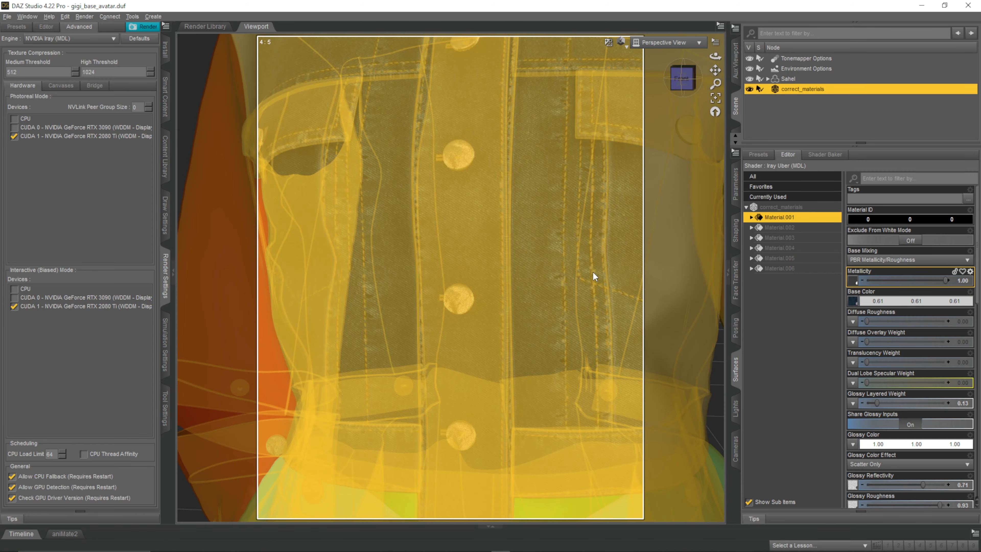
scroll(593, 271, "down", 5)
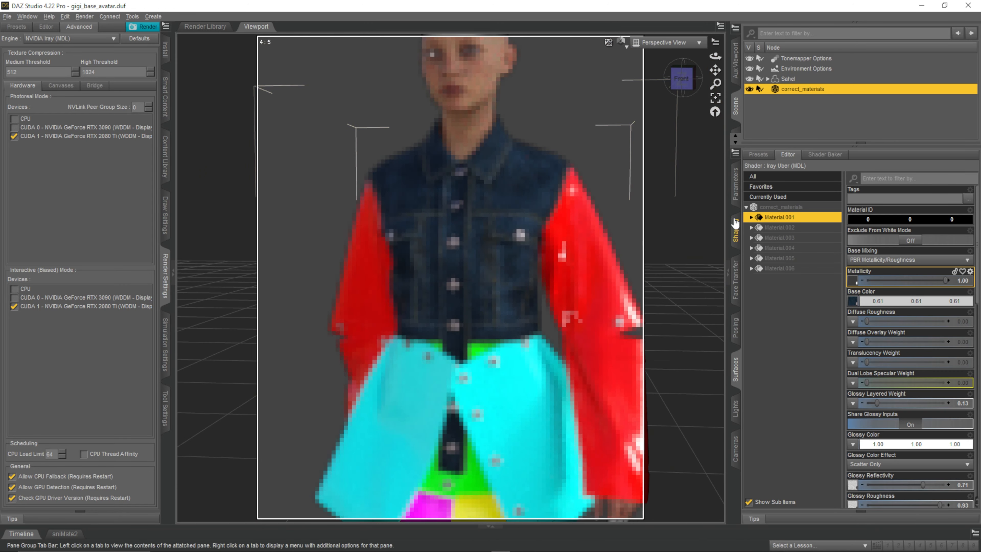
left_click(670, 80)
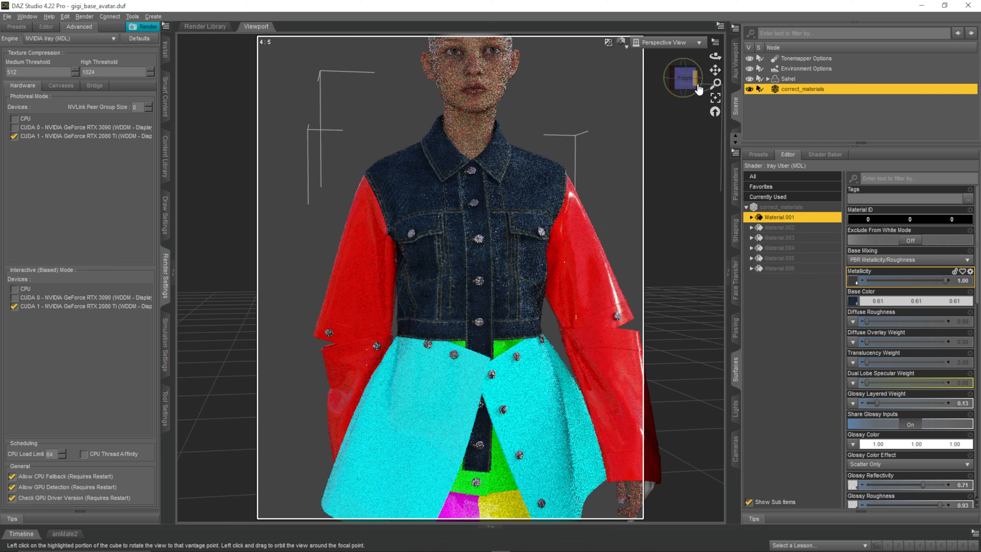
left_click_drag(716, 70, 695, 27)
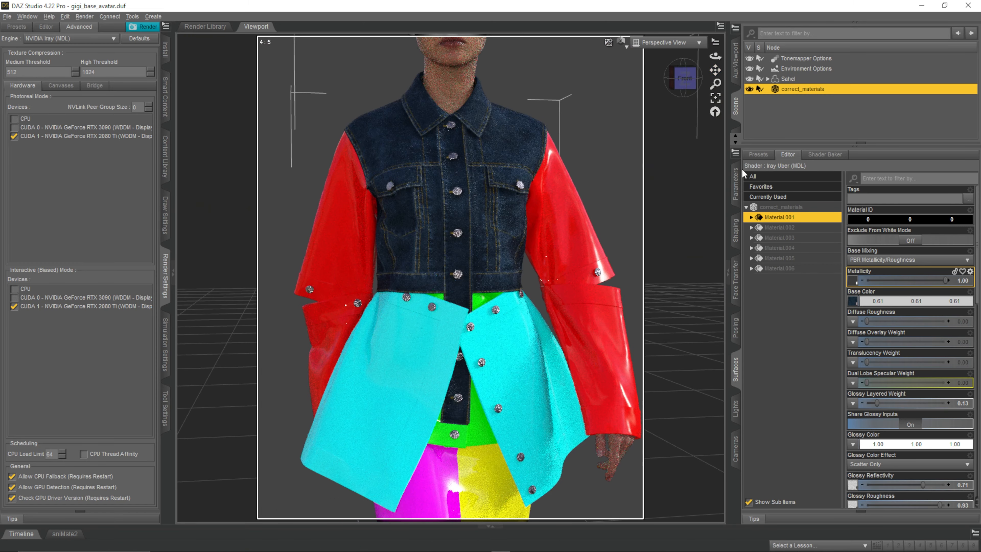
Step: Switch the viewport display to Texture Shaded and turn the view slightly to one side of the garment
left_click(620, 41)
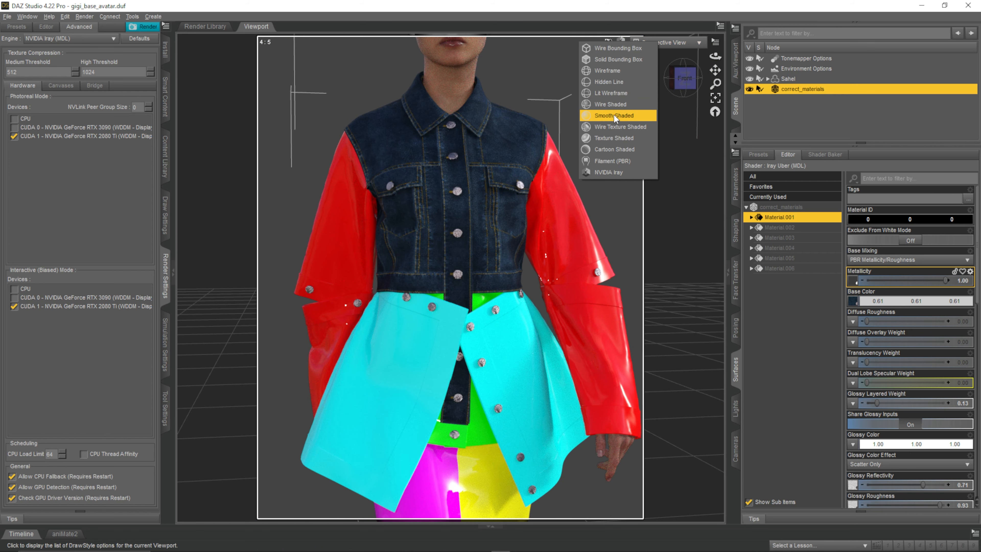
left_click(614, 116)
left_click(622, 41)
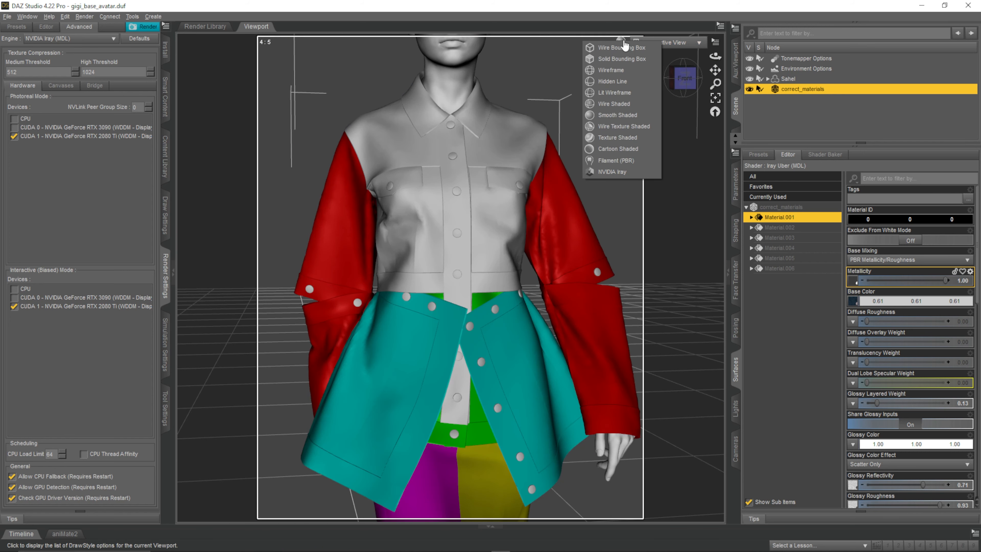
left_click(636, 137)
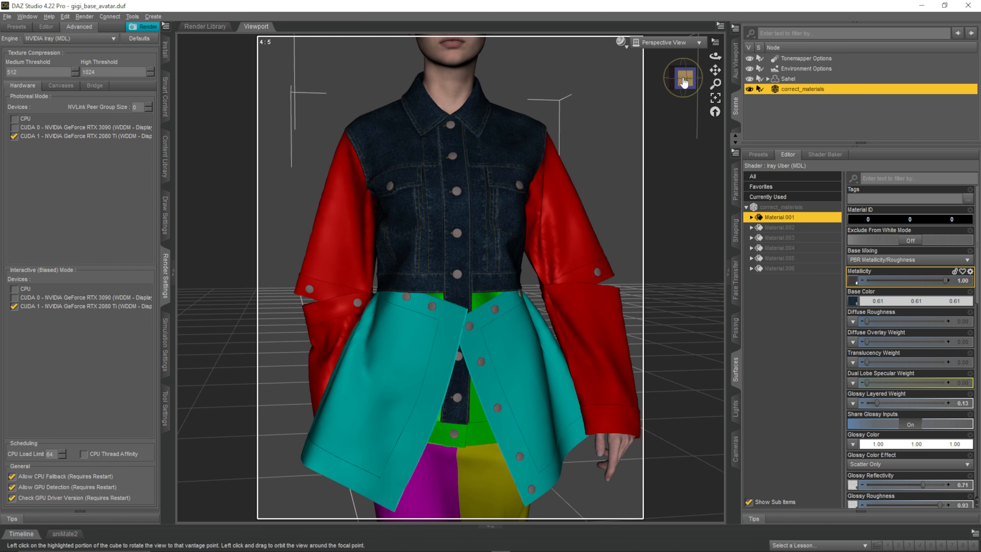
left_click_drag(682, 80, 687, 86)
Step: Set the Base Color of Material.002 to white and load substance_export_Fabrics_BaseColor.1002.png as its map
left_click(808, 228)
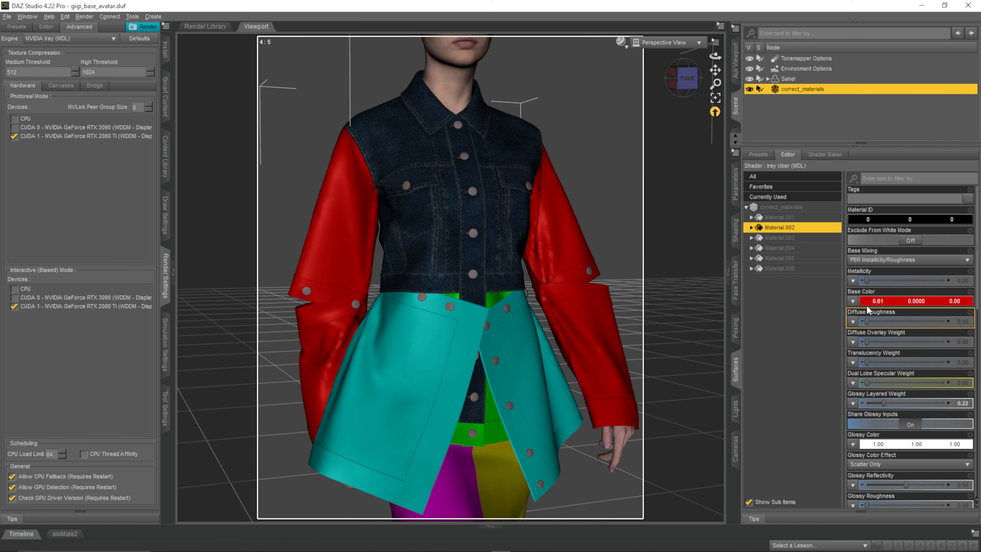
left_click(898, 301)
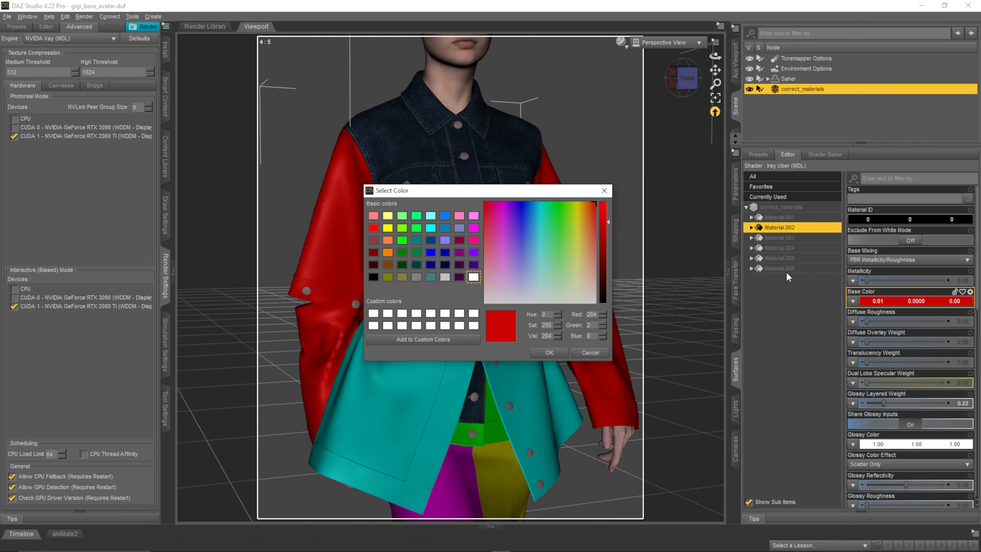
left_click(374, 325)
left_click(549, 353)
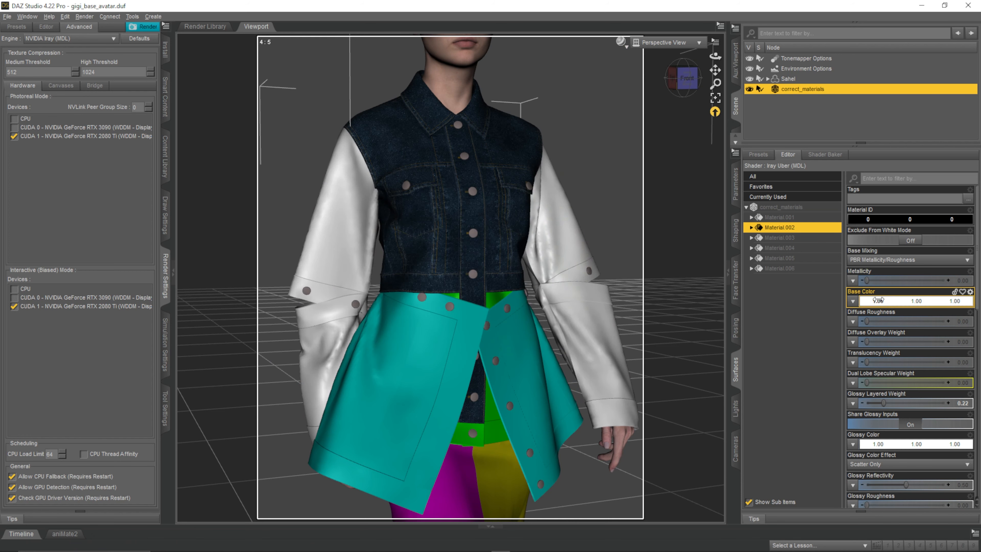
left_click(864, 196)
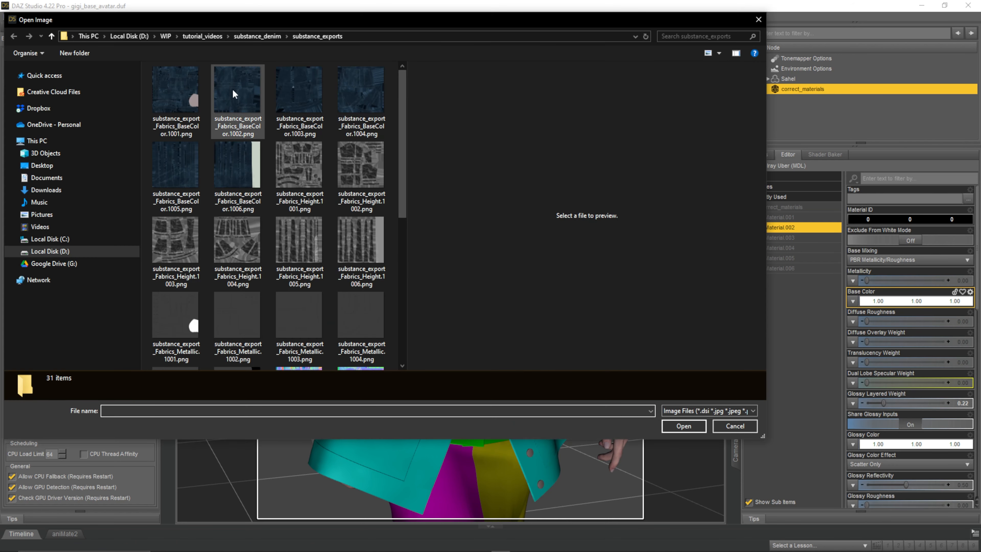
left_click(232, 89)
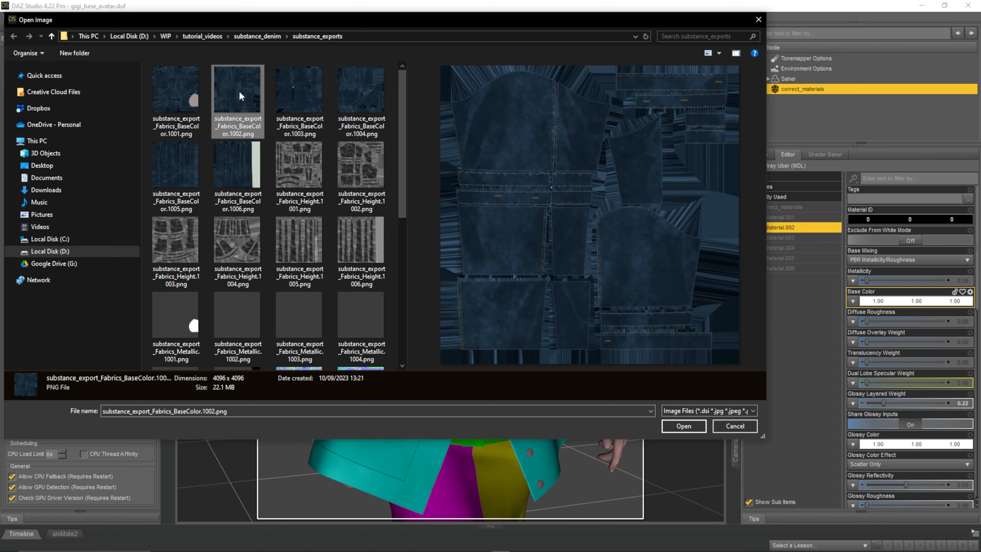
left_click(687, 426)
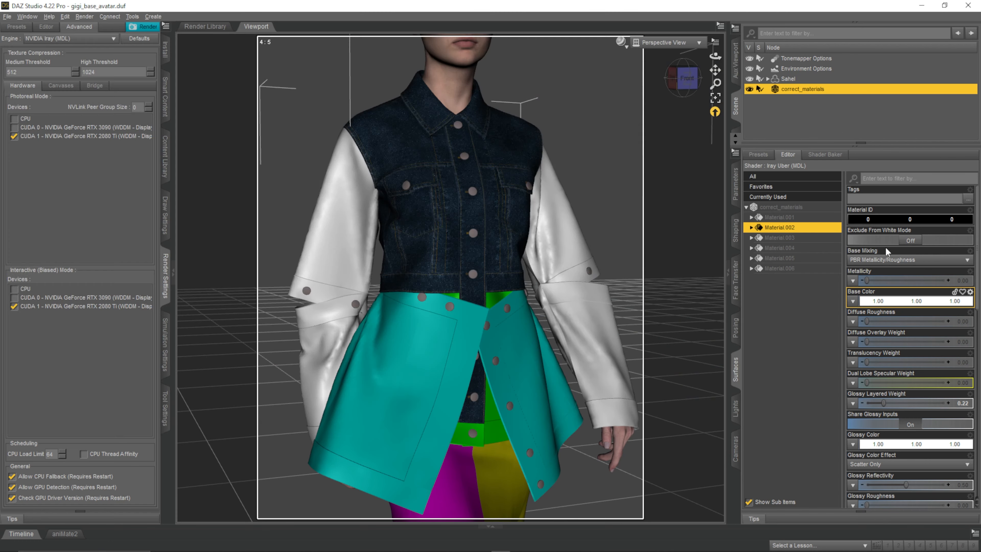
Step: Load substance_export_Fabrics_Metallic.1002.png as the Metallicity map of Material.002 and raise Metallicity to full strength
left_click(853, 280)
left_click(869, 192)
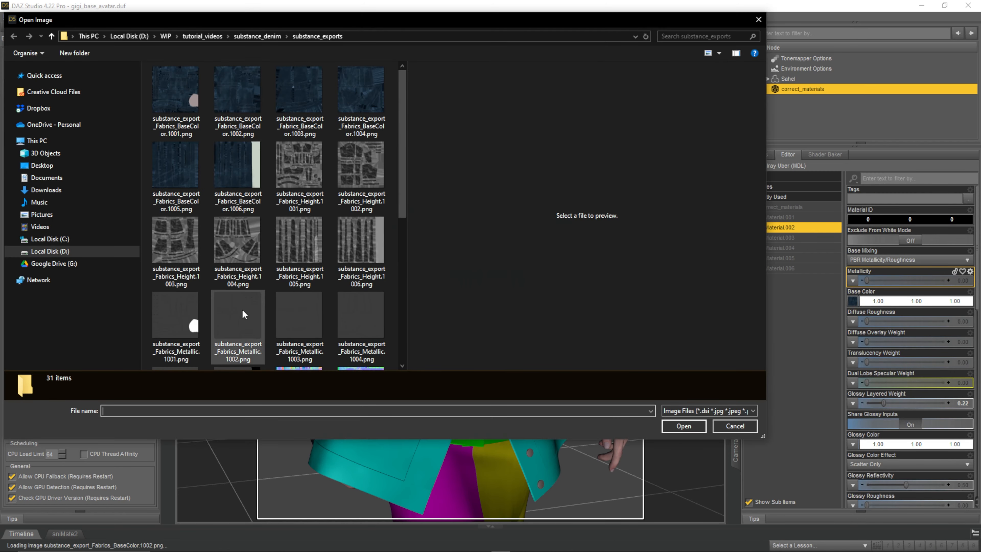
left_click(237, 320)
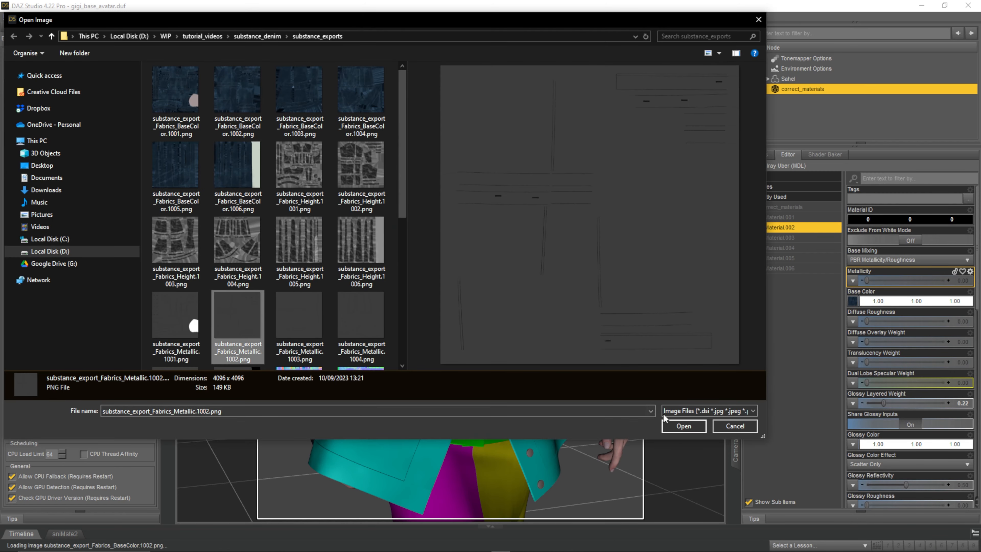
left_click(667, 425)
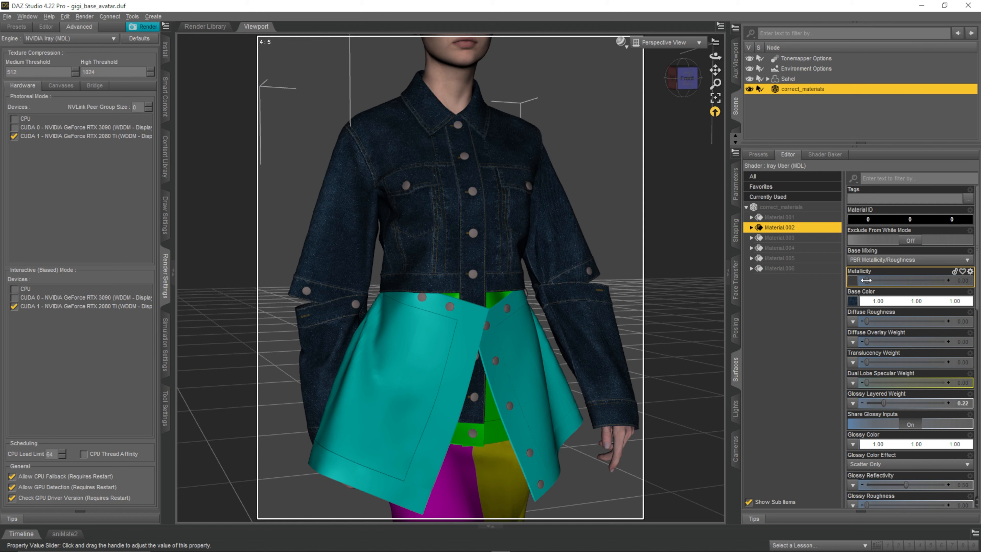
left_click_drag(866, 280, 946, 280)
Step: Load substance_export_Fabrics_Roughness.1002.png as the Glossy Roughness map of Material.002
scroll(909, 279, "down", 6)
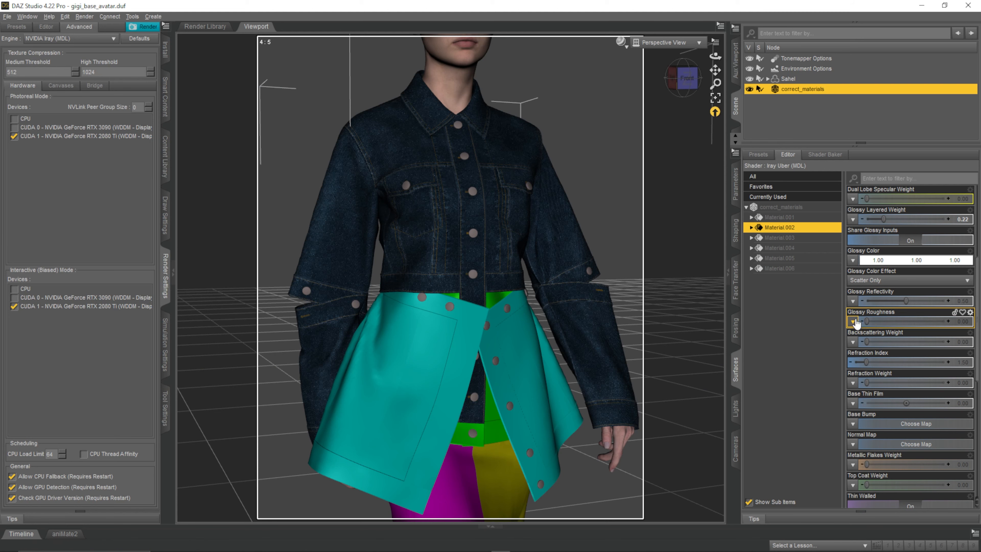
left_click(853, 321)
left_click(900, 174)
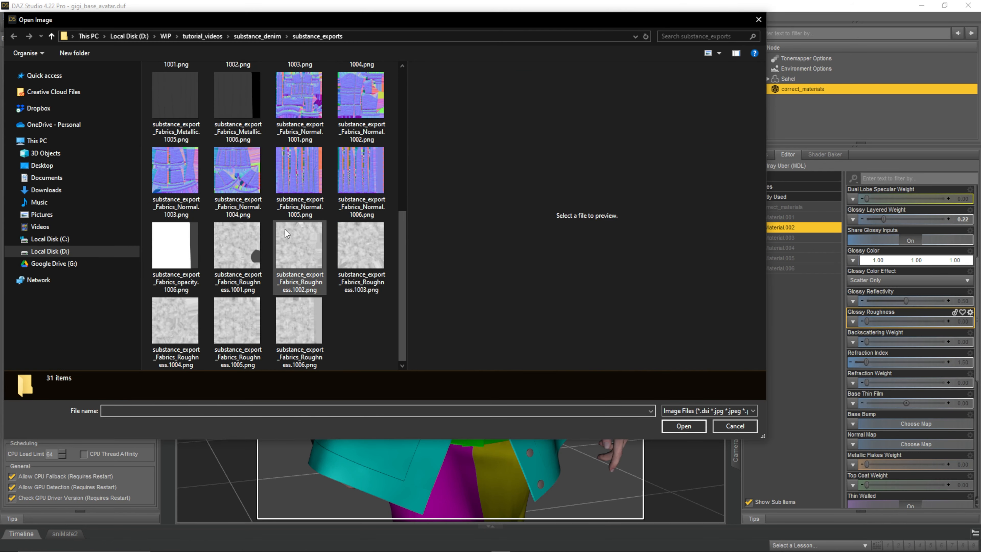
left_click(288, 237)
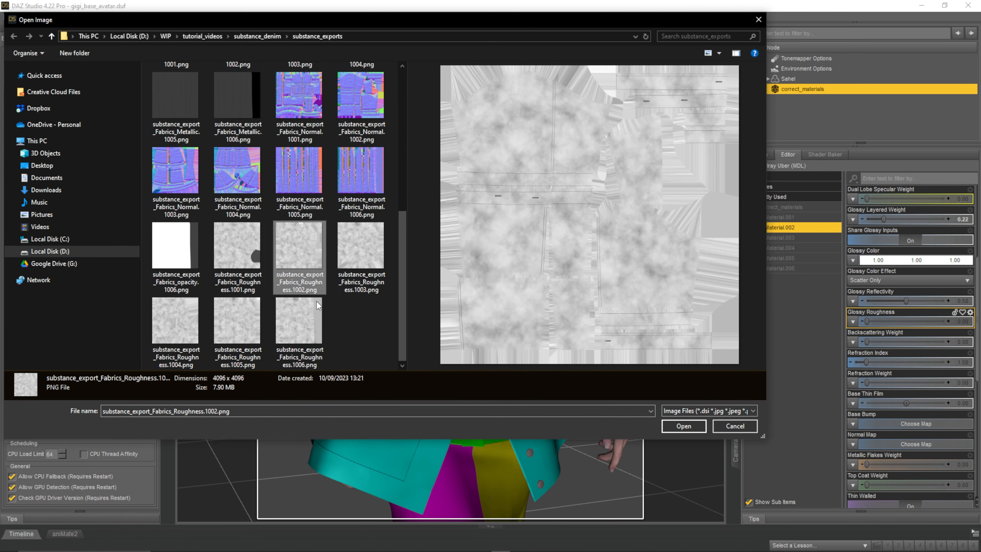
left_click(683, 426)
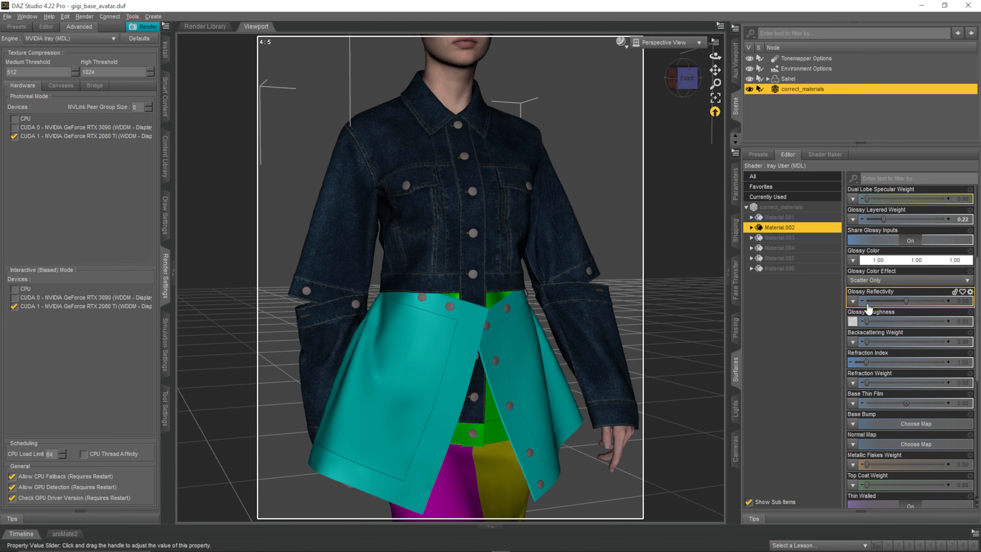
Step: Load substance_export_Fabrics_Roughness.1002.png as the Glossy Reflectivity map of Material.002
left_click(853, 301)
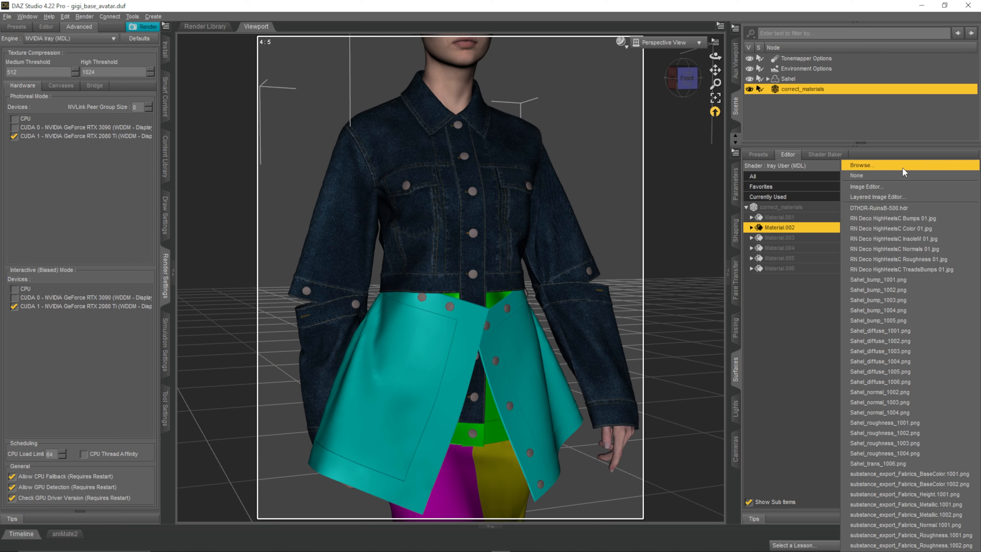
left_click(862, 165)
scroll(219, 154, "down", 5)
left_click(299, 248)
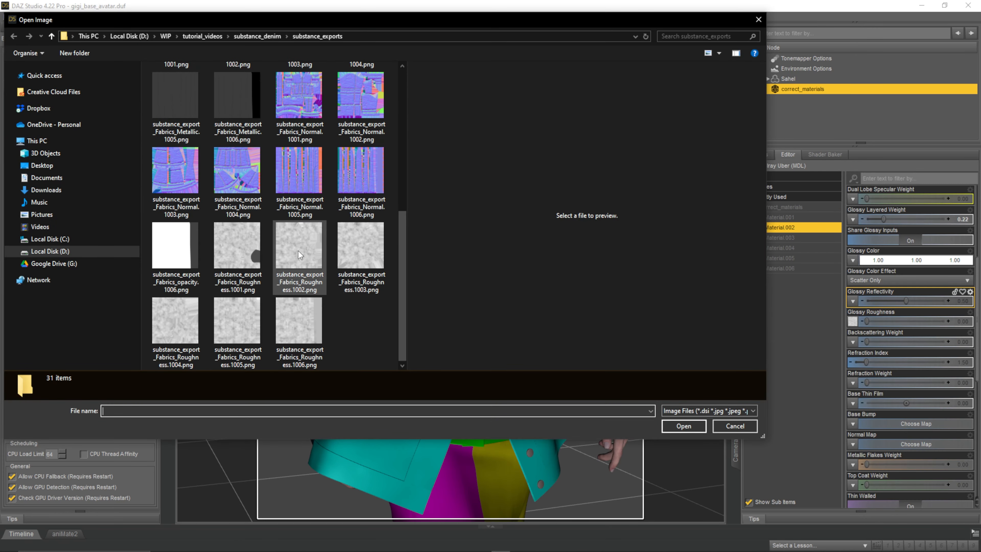
left_click(691, 428)
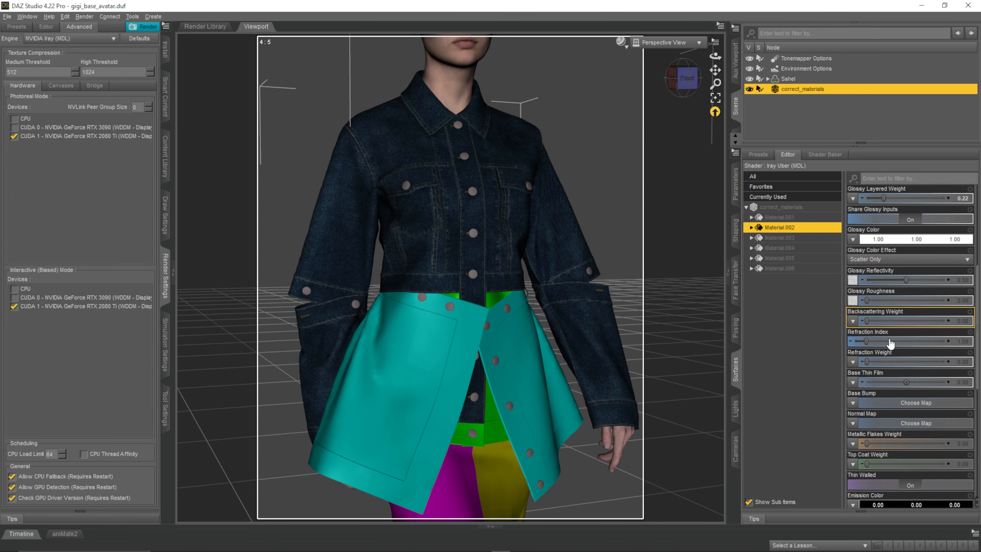
Step: Load substance_export_Fabrics_Height.1002.png as the Base Bump map of Material.002
left_click(854, 363)
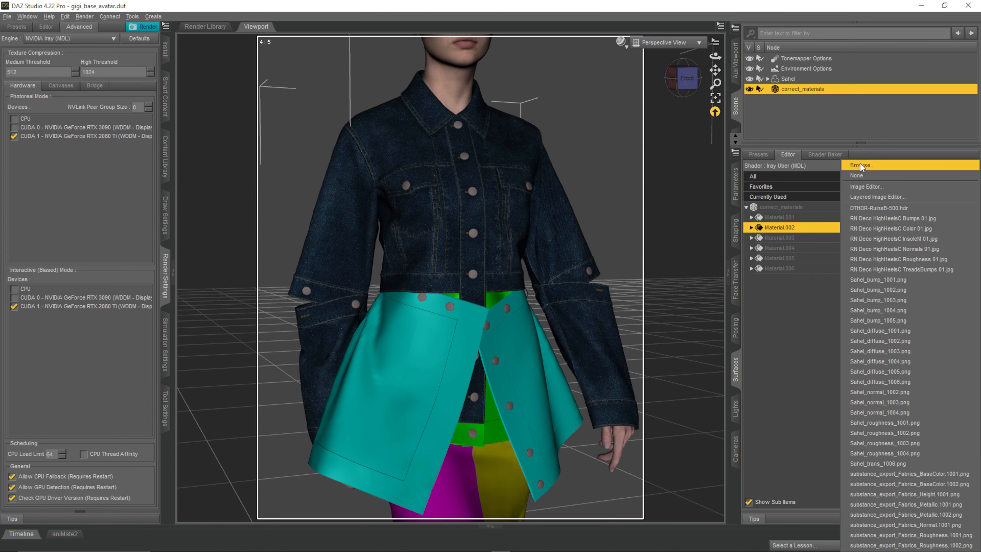
left_click(858, 165)
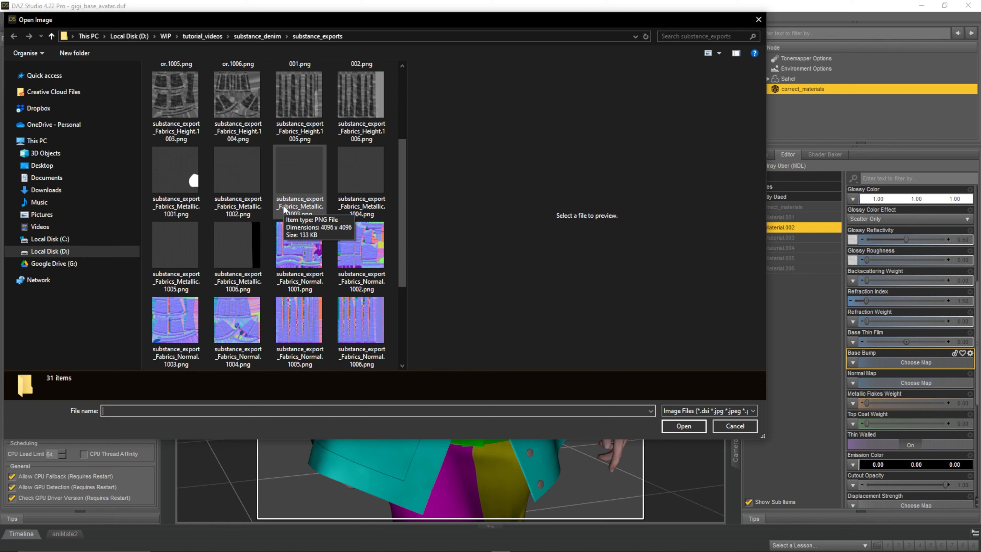
scroll(348, 116, "up", 2)
left_click(386, 100)
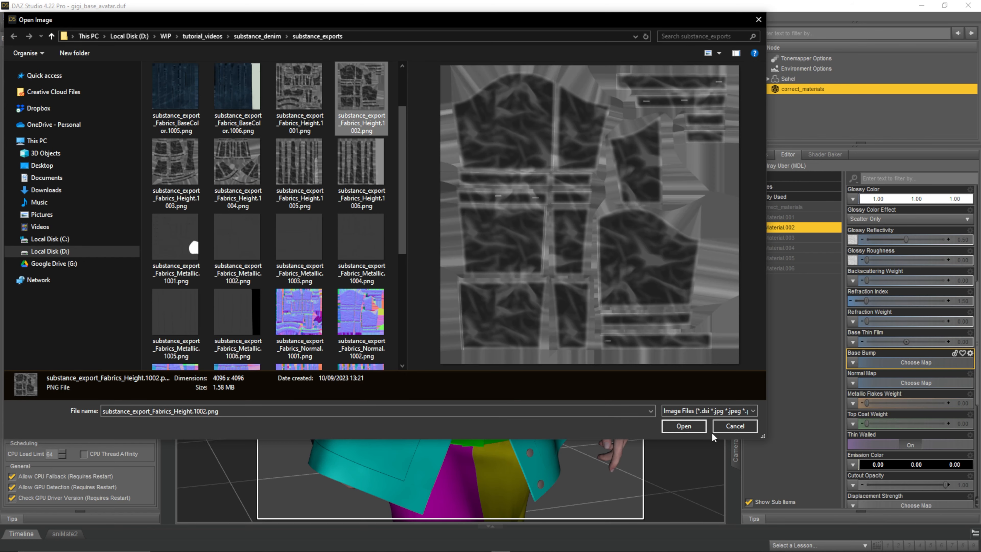
left_click(684, 426)
Step: Load substance_export_Fabrics_Normal.1002.png as the Normal Map of Material.002
left_click(854, 382)
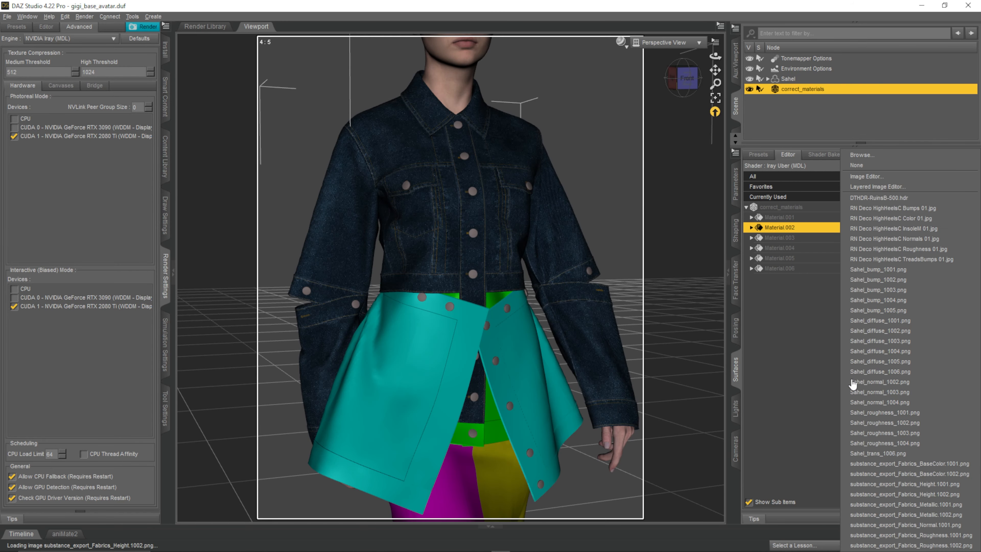
left_click(858, 155)
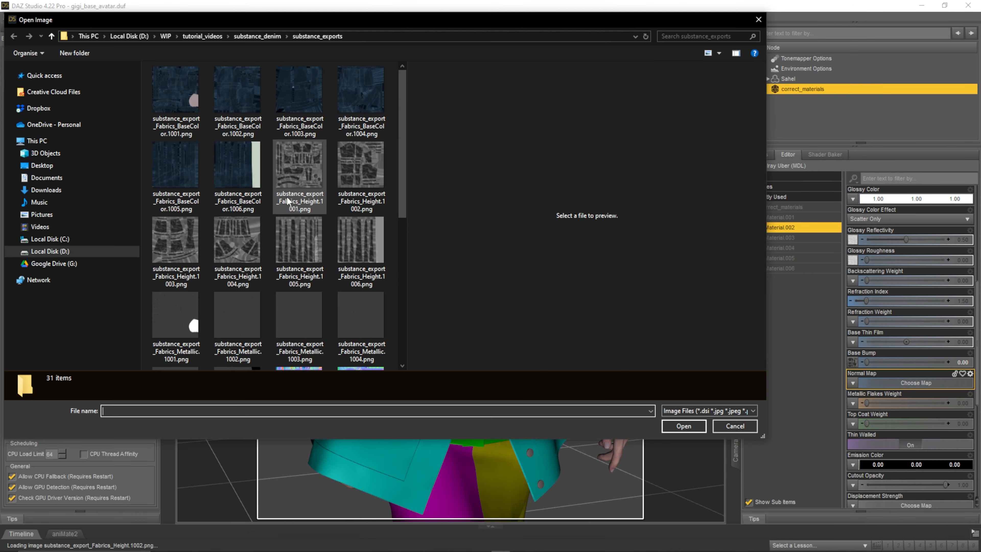
scroll(287, 200, "down", 5)
left_click(361, 97)
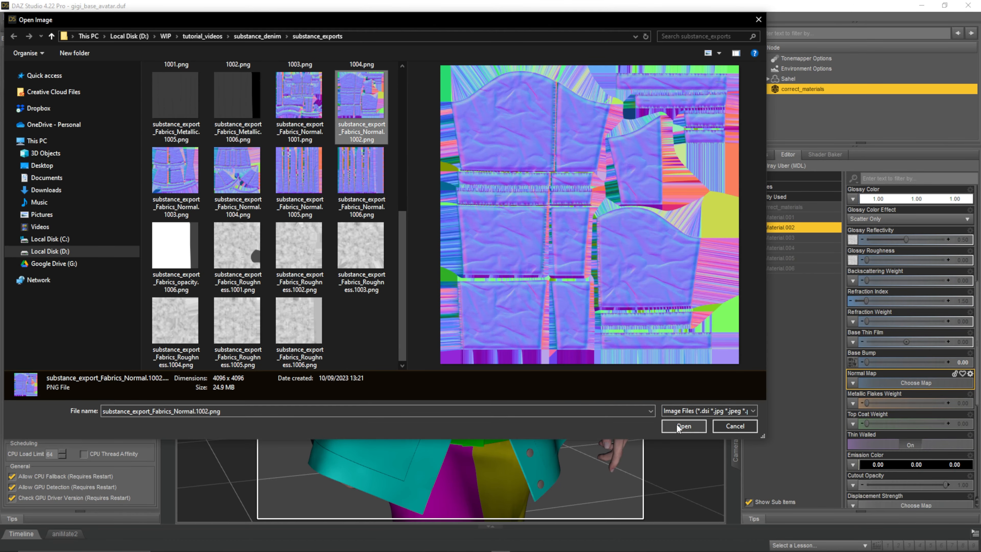
left_click(677, 427)
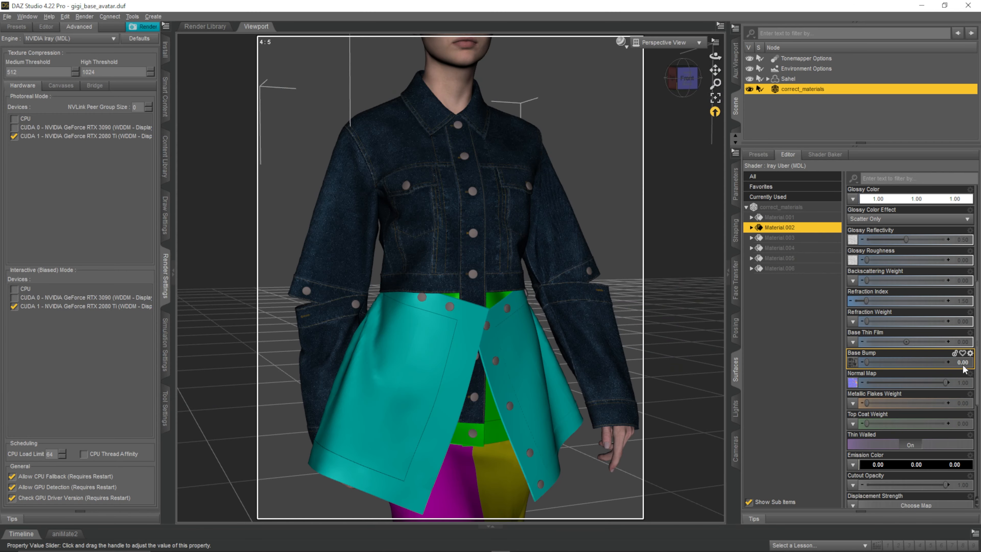
Step: Set the Base Bump strength of Material.002 to 10
left_click(961, 362)
type("10")
key("Return")
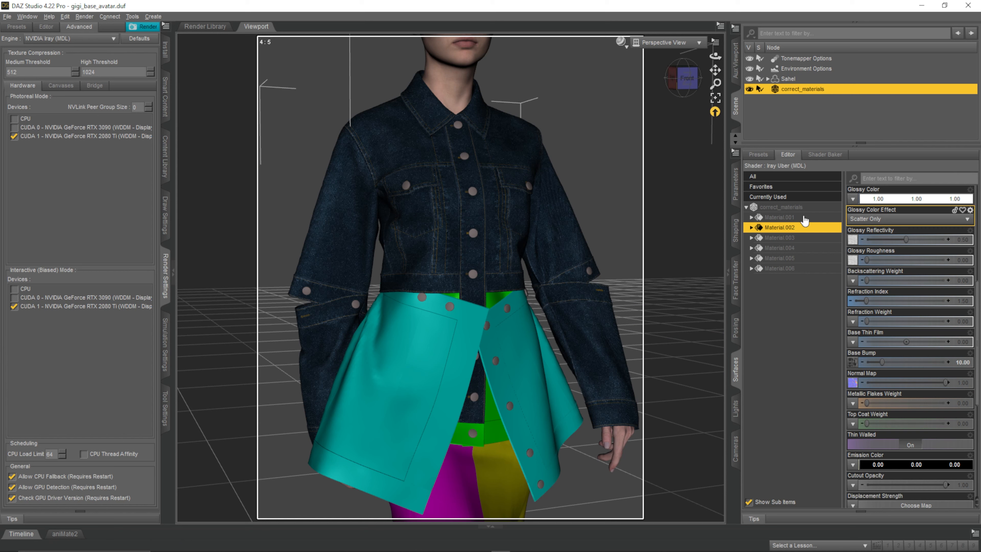
Step: Check the glossy values of Material.001 and set the Glossy Reflectivity of Material.002 to 0.7
left_click(784, 217)
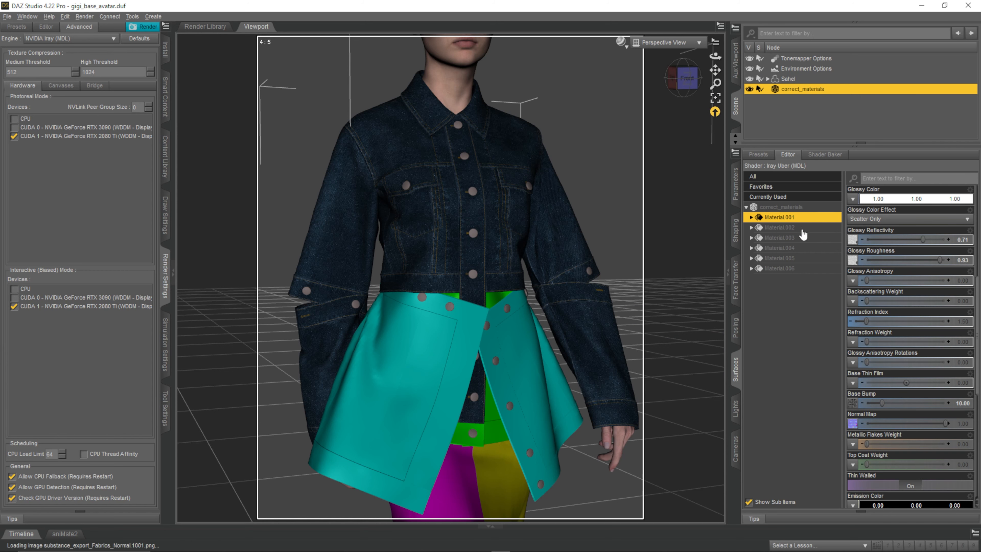
left_click(802, 228)
left_click(960, 239)
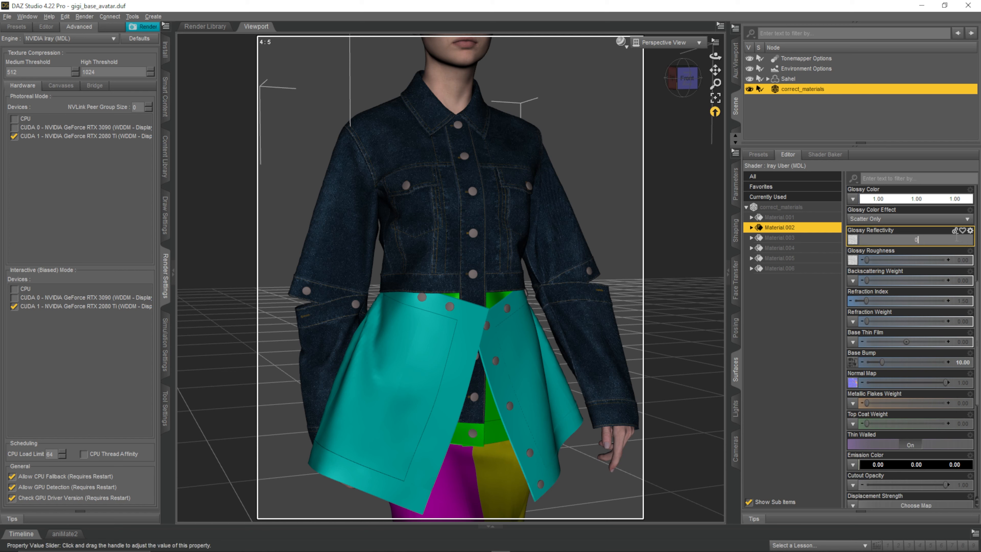
type("0.7")
key("Return")
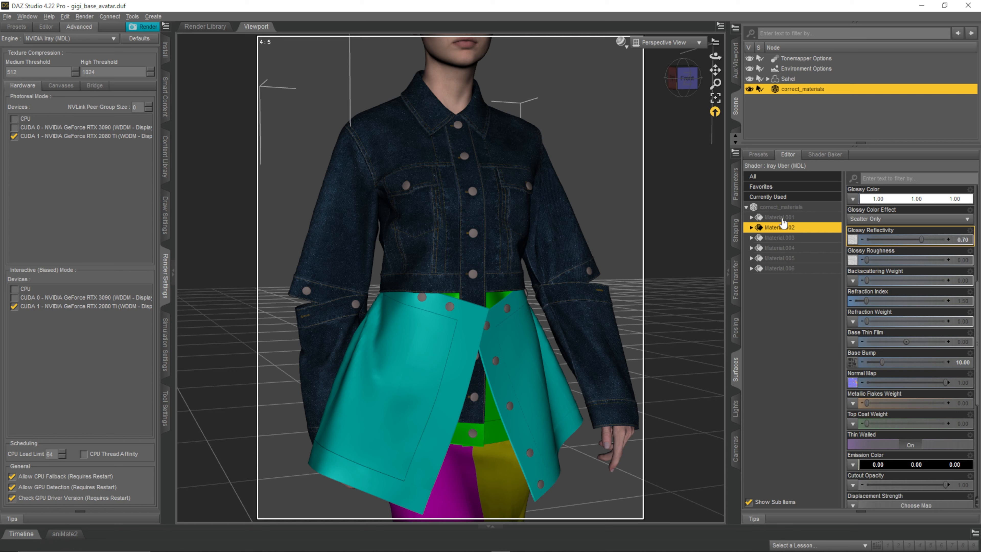
Step: Check Material.001 again and set the Glossy Roughness of Material.002 to 0.93
left_click(783, 218)
left_click(784, 228)
left_click(962, 259)
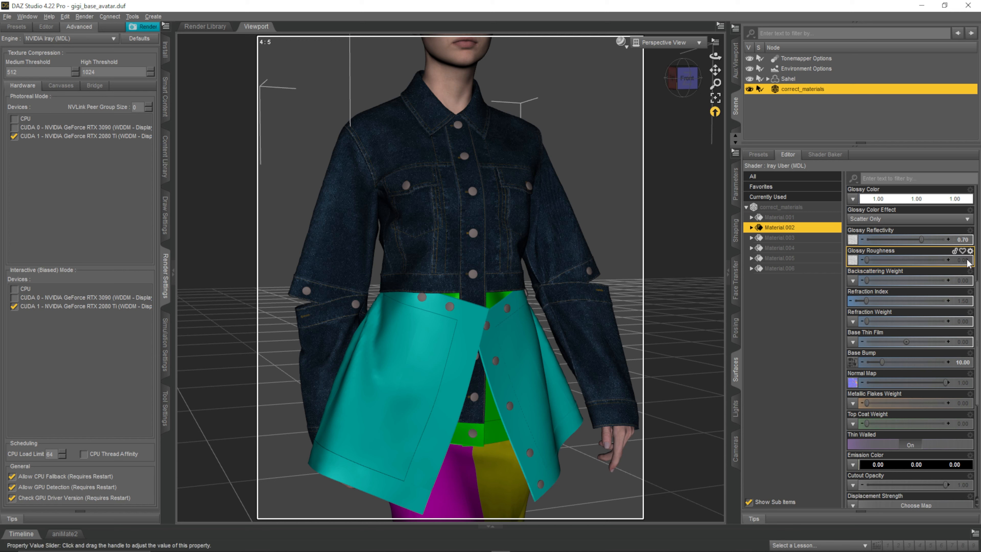
type("0.93")
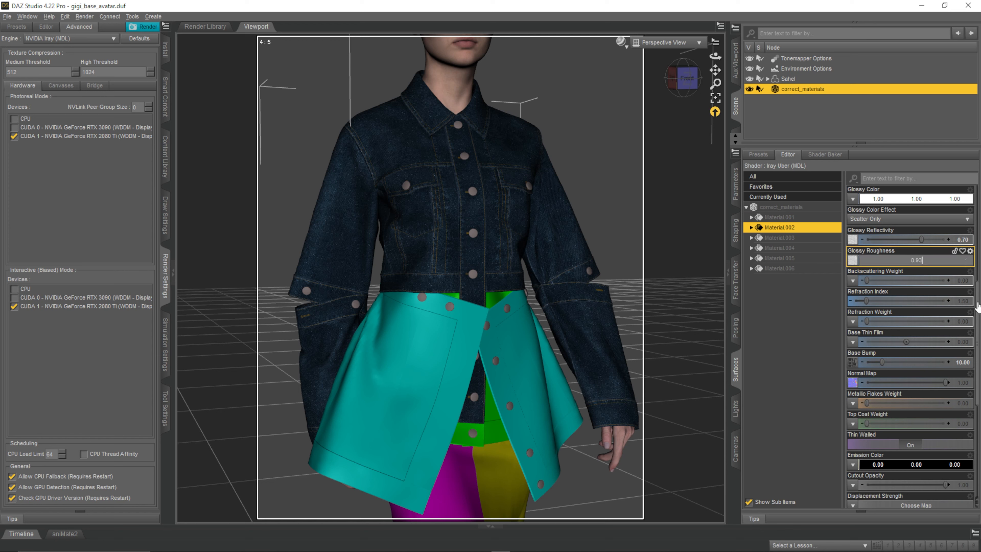
key("Return")
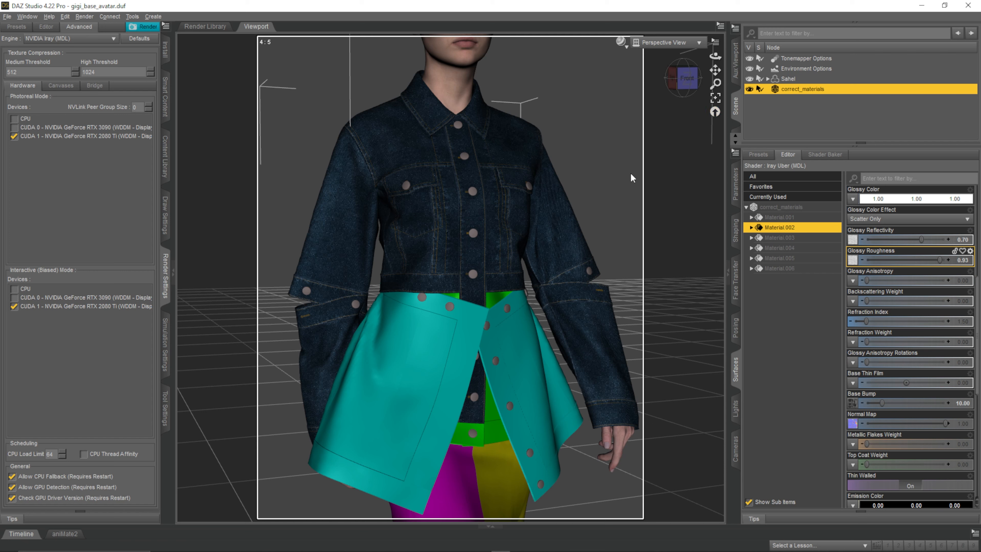
Step: Switch the viewport display to NVIDIA Iray to preview the denim sleeves
left_click(621, 42)
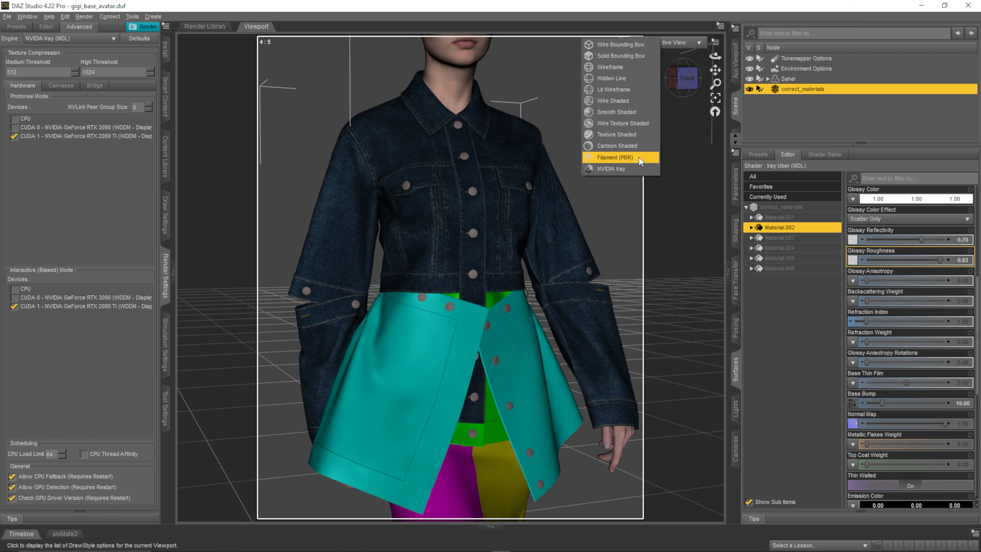
left_click(626, 169)
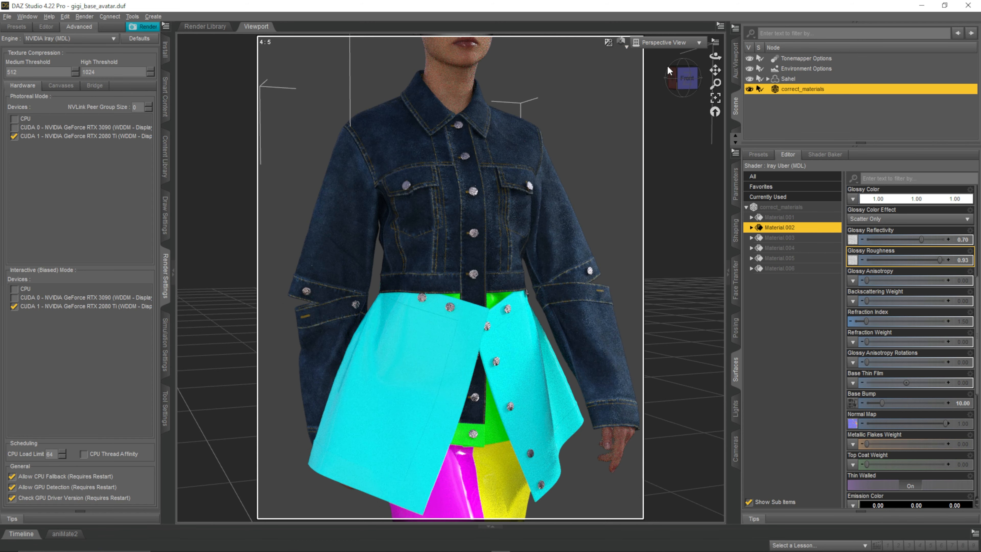
Step: Set the Base Color of Material.003 to white (1.00) and apply its 1003 Substance texture maps, including metallic, bump and normal
left_click_drag(669, 71, 681, 79)
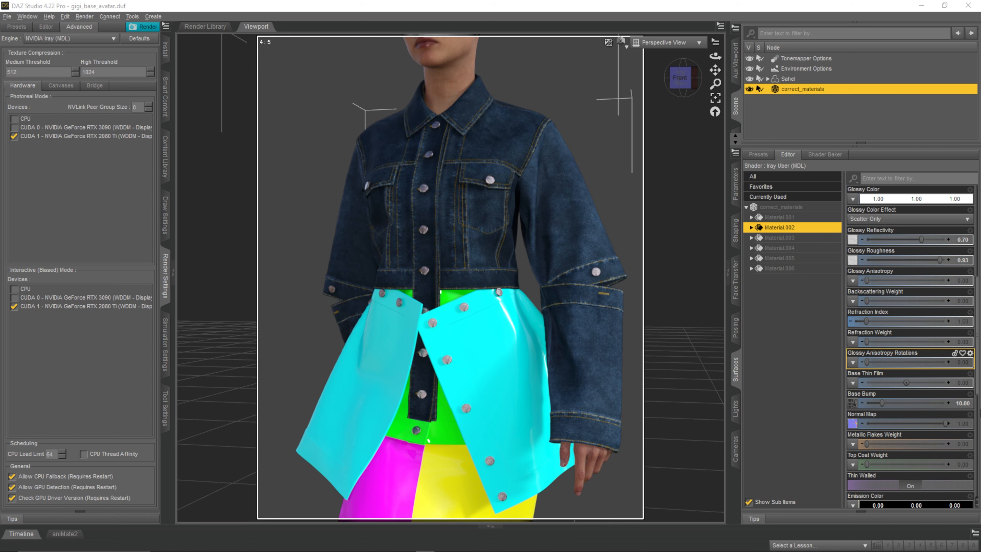
left_click(790, 237)
scroll(861, 247, "up", 5)
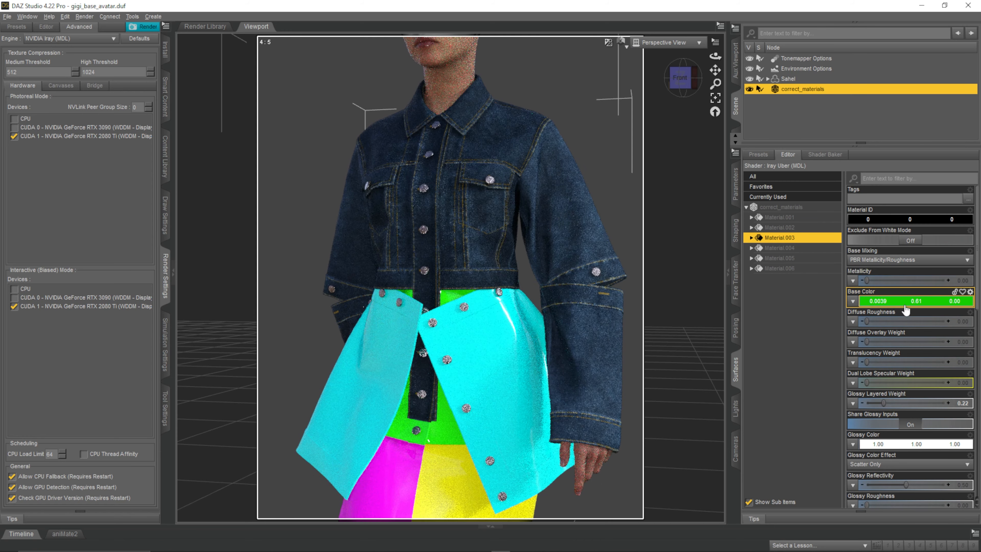
left_click(906, 304)
left_click(473, 276)
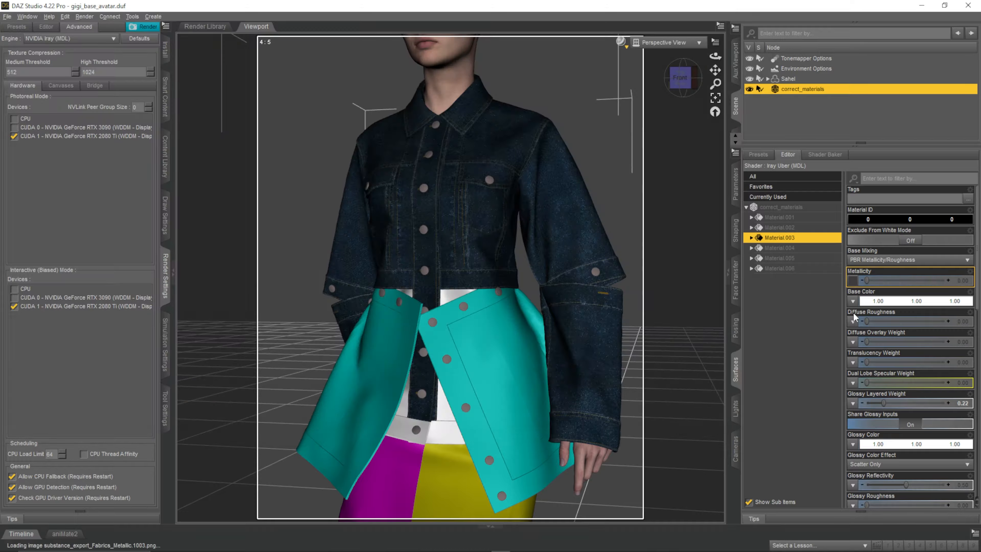
scroll(854, 321, "down", 6)
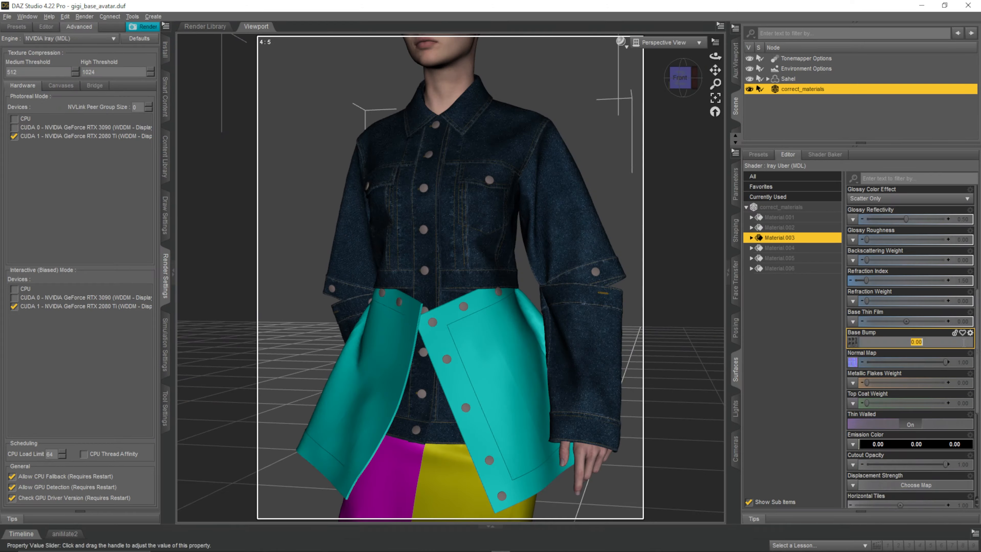
Step: Apply the matching Substance denim texture maps to Material.004 in place of its flat color
scroll(855, 336, "up", 6)
left_click(759, 249)
scroll(854, 321, "down", 5)
scroll(854, 382, "up", 3)
double_click(357, 270)
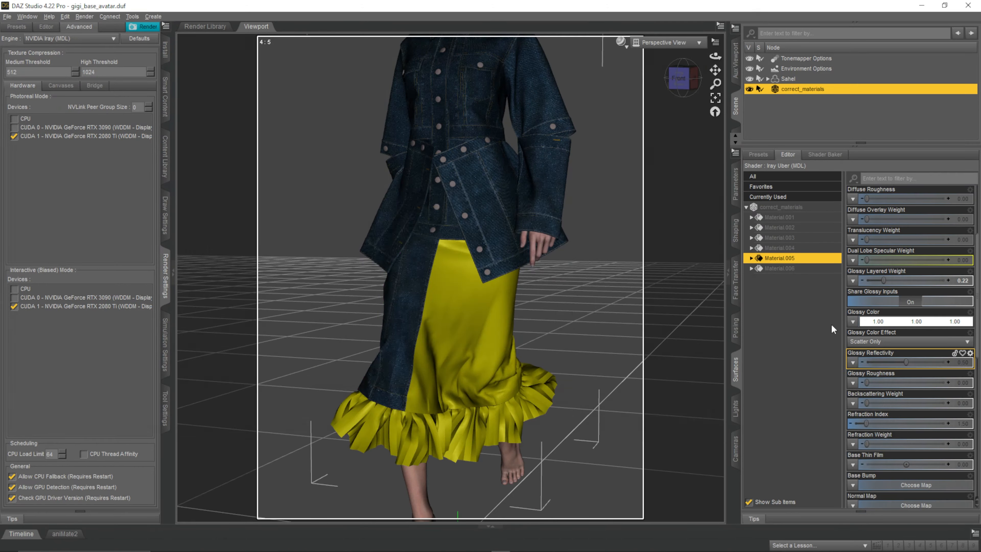
Step: Apply the Substance texture maps to Material.005 and Material.006, setting the Base Bump of Material.006 to 10
left_click(966, 339)
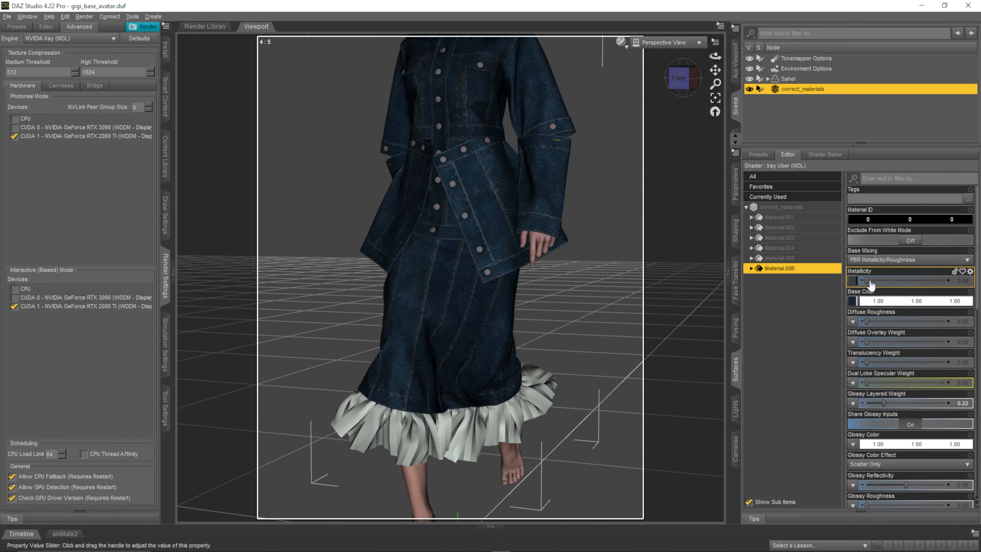
left_click(780, 269)
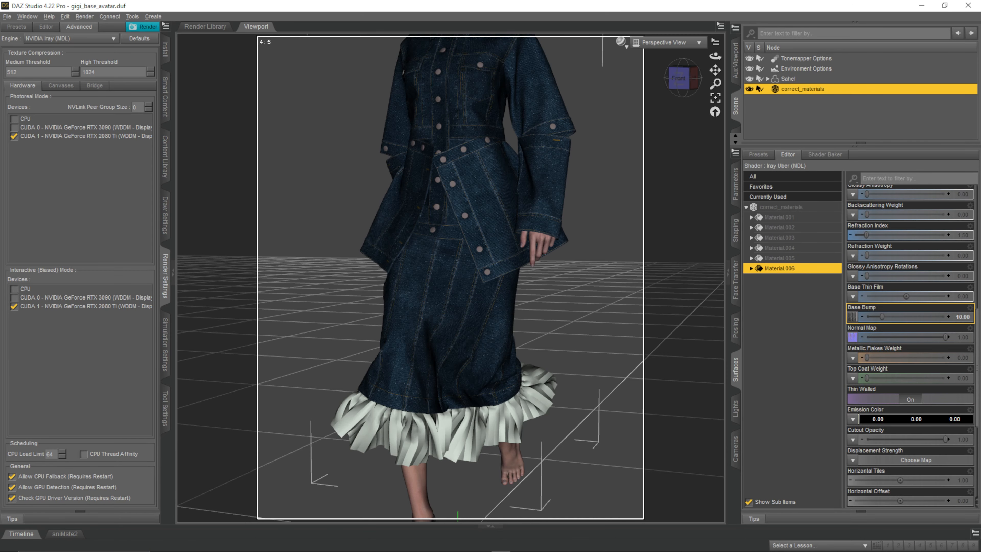
scroll(909, 348, "up", 1)
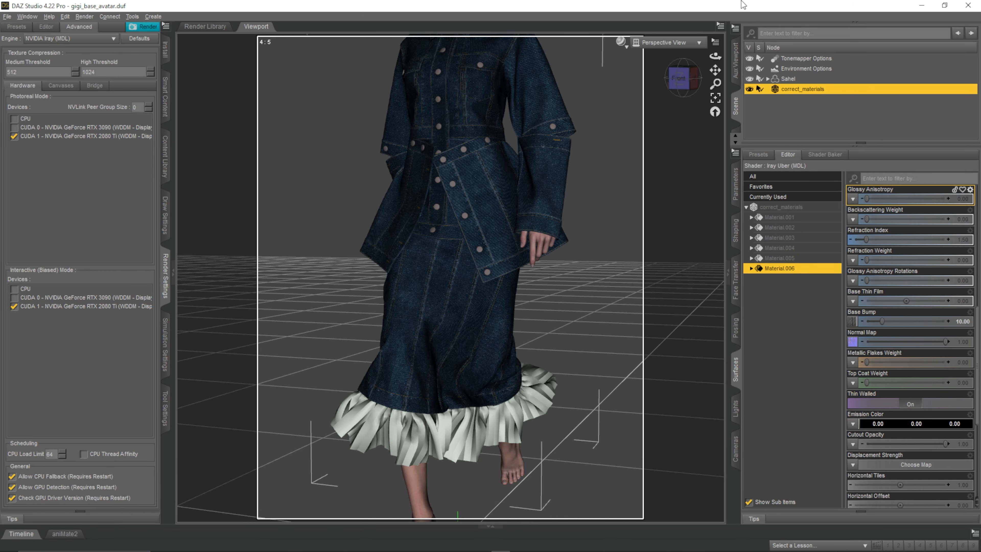
Step: Switch the viewport display to NVIDIA Iray and examine the fully textured denim outfit from the front
left_click(619, 47)
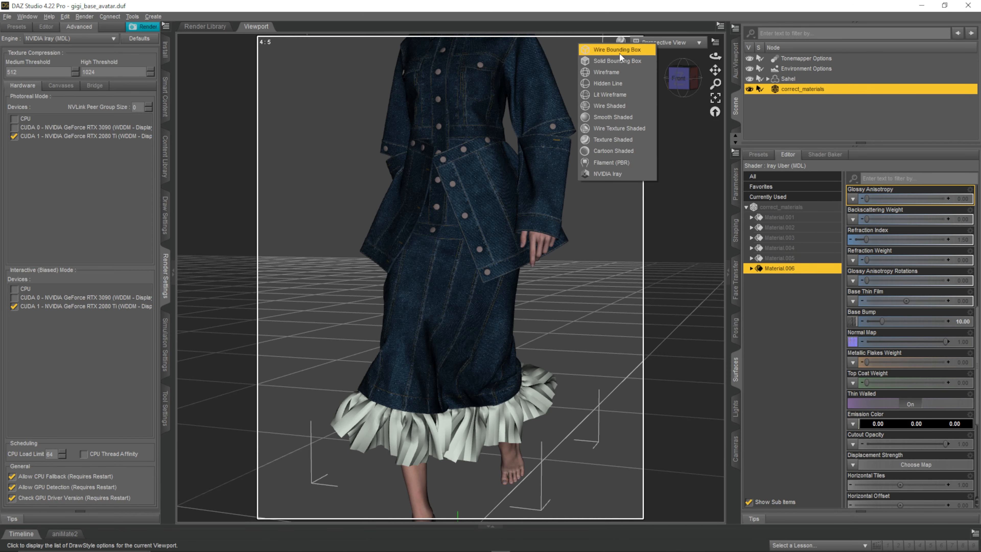
left_click(652, 172)
scroll(599, 196, "up", 1)
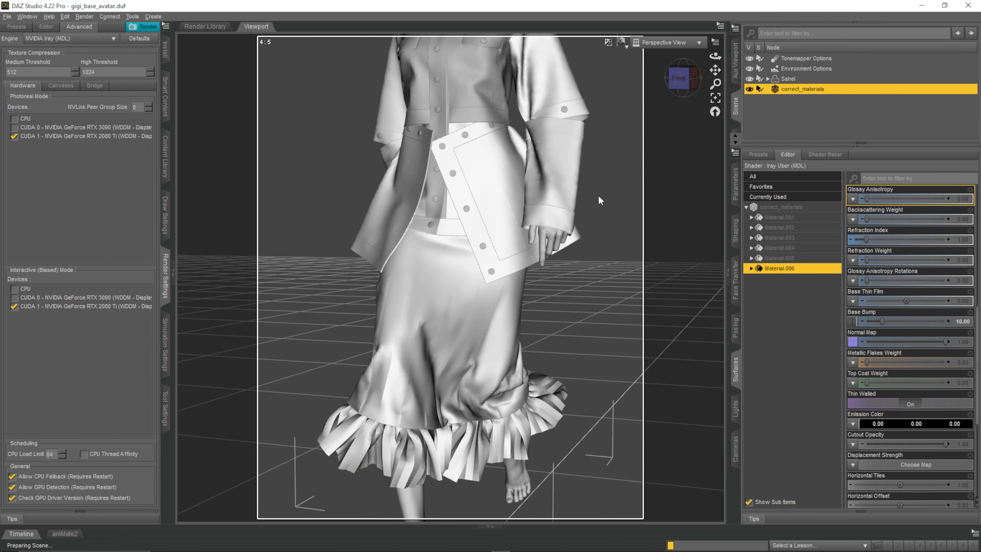
scroll(599, 195, "down", 2)
left_click_drag(719, 71, 719, 69)
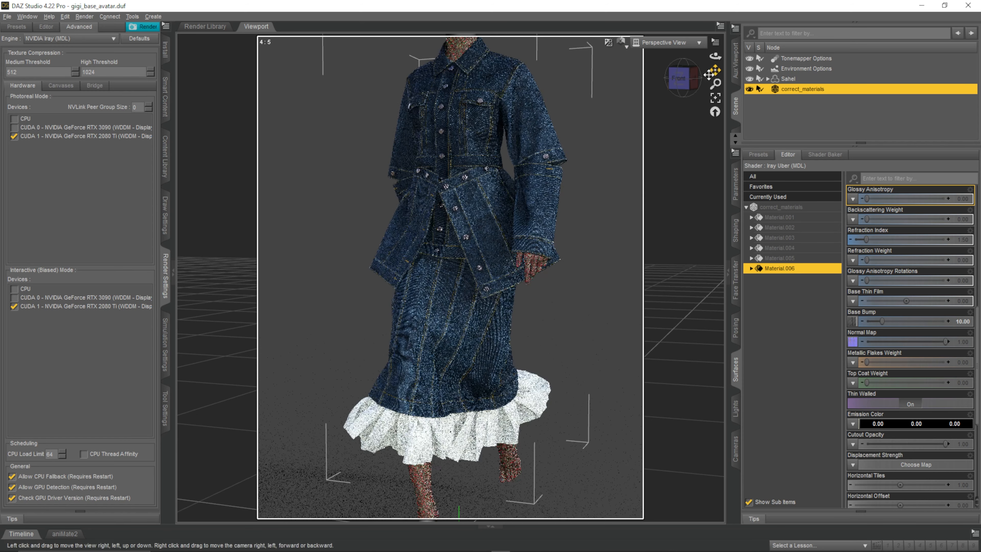
left_click(678, 79)
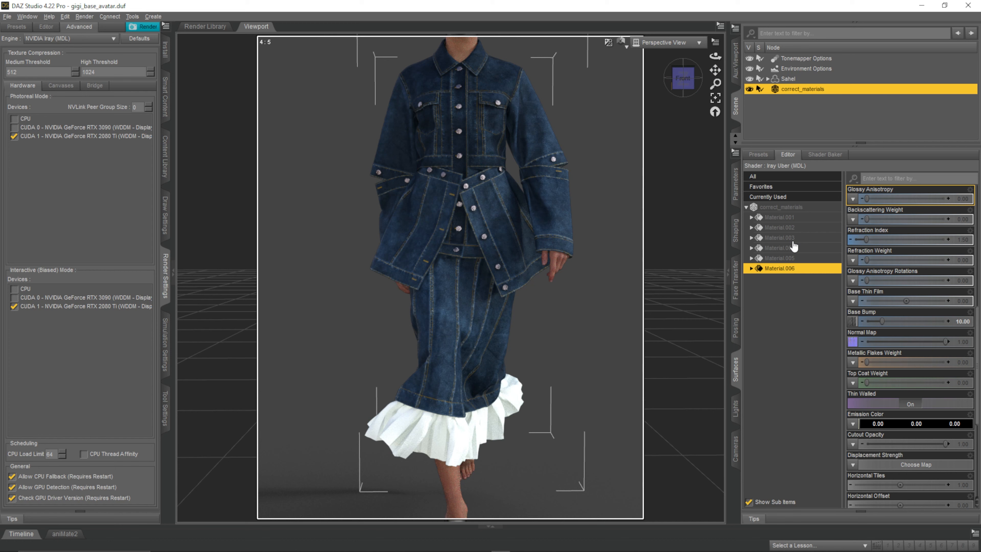
left_click_drag(684, 82, 679, 74)
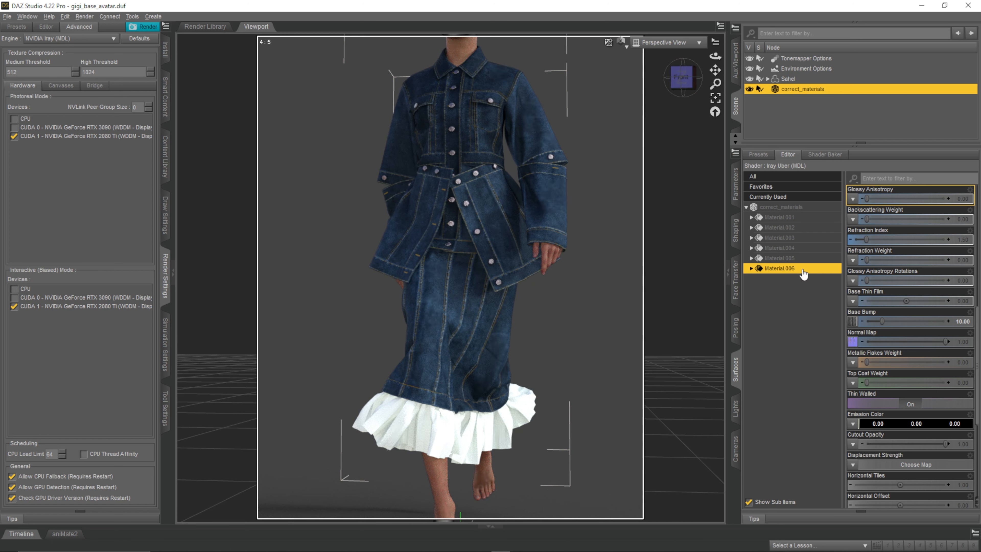
Step: Try a Cutout Opacity of about 0.31 on Material.006 and return it to 1.00
scroll(948, 367, "down", 3)
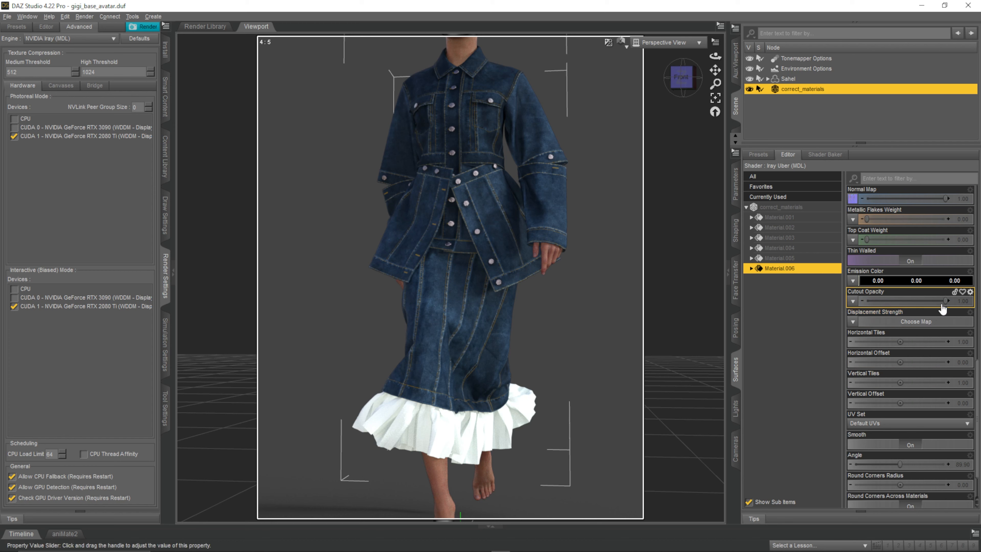
left_click_drag(943, 305, 891, 304)
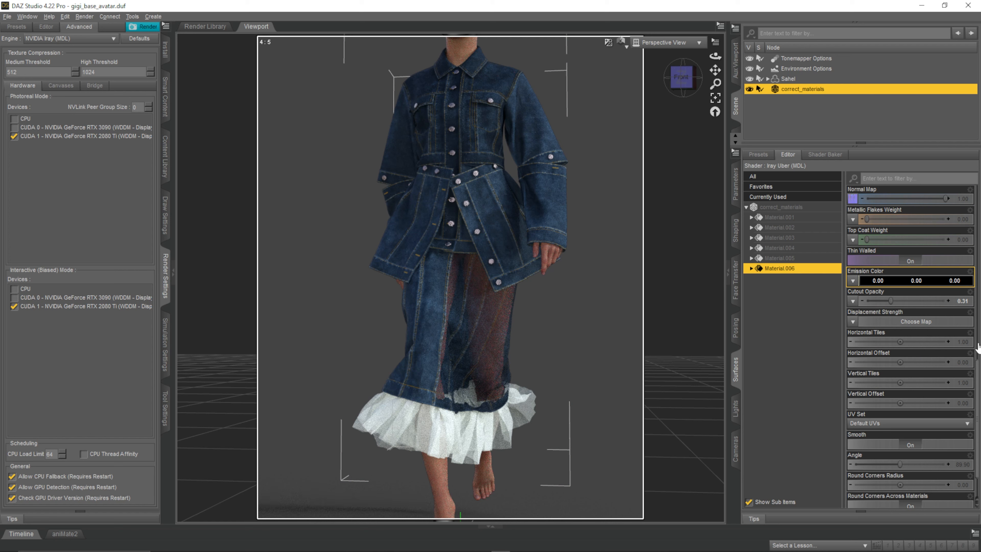
mouse_move(890, 301)
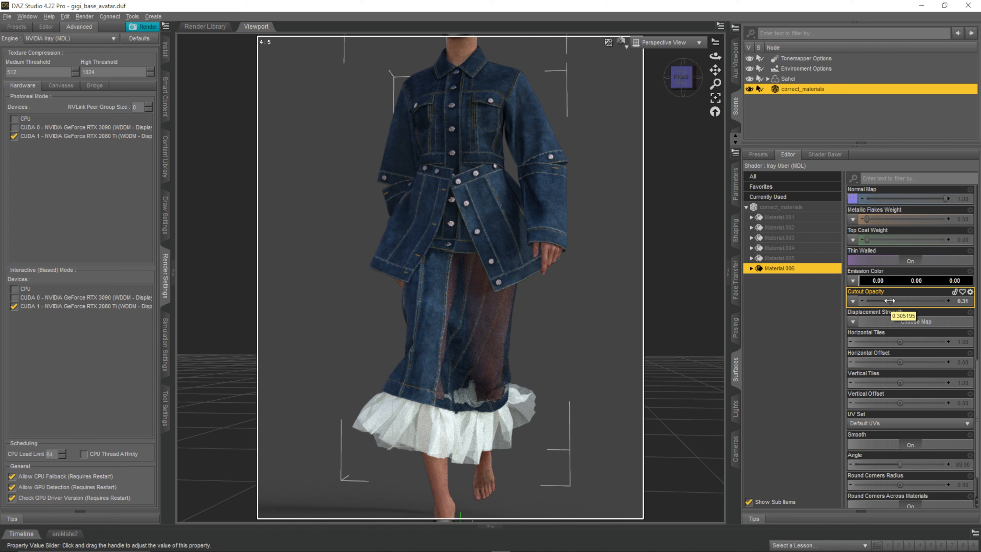
left_click_drag(889, 301, 946, 301)
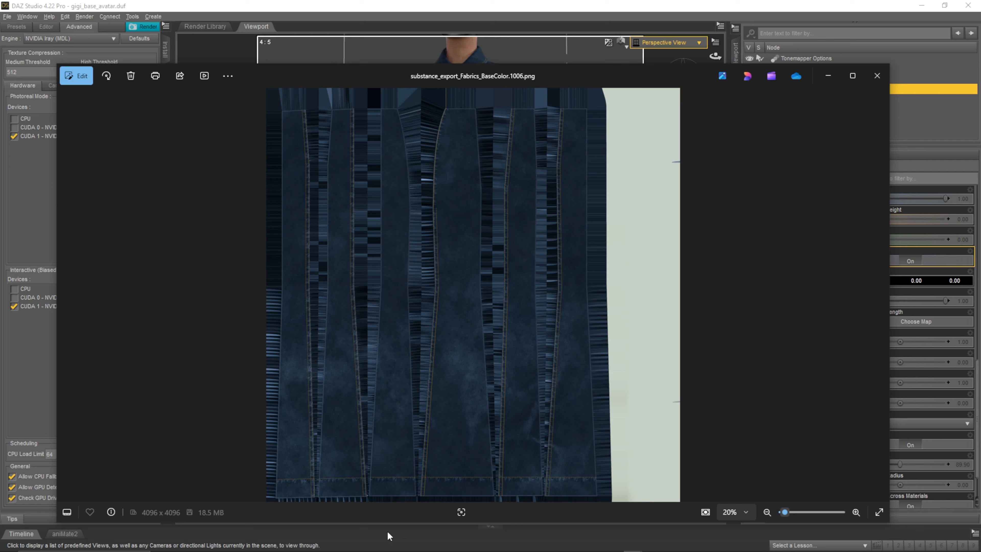
Step: Review the 1006 opacity map, assign substance_export_Fabrics_opacity.1006.png to the Cutout Opacity of Material.006, and inspect the hem ruffle
left_click_drag(436, 551, 314, 84)
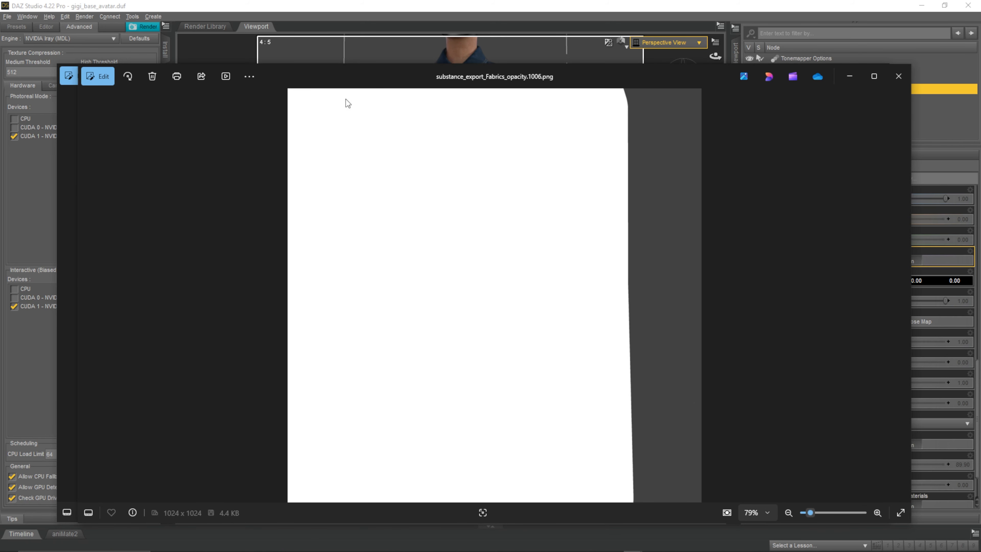
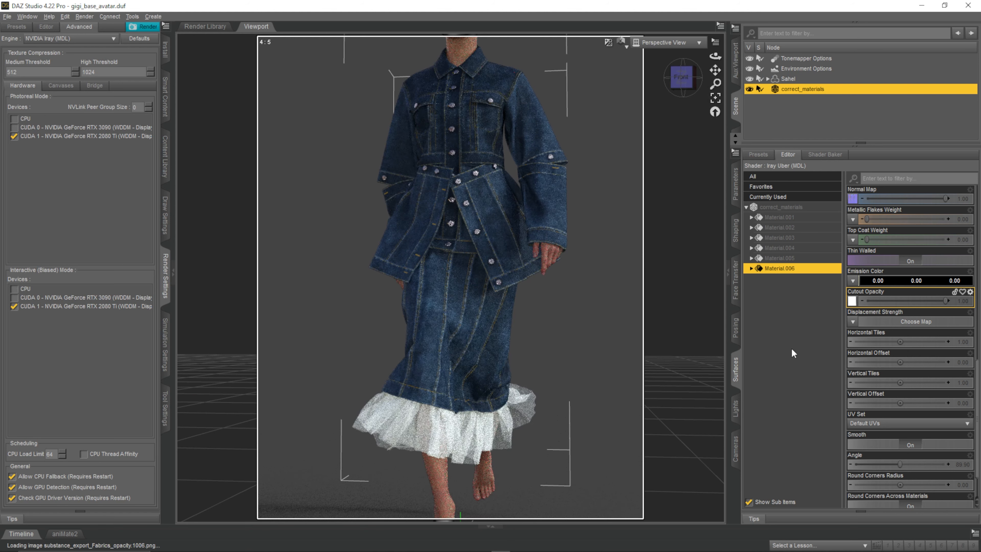
left_click_drag(715, 70, 718, 44)
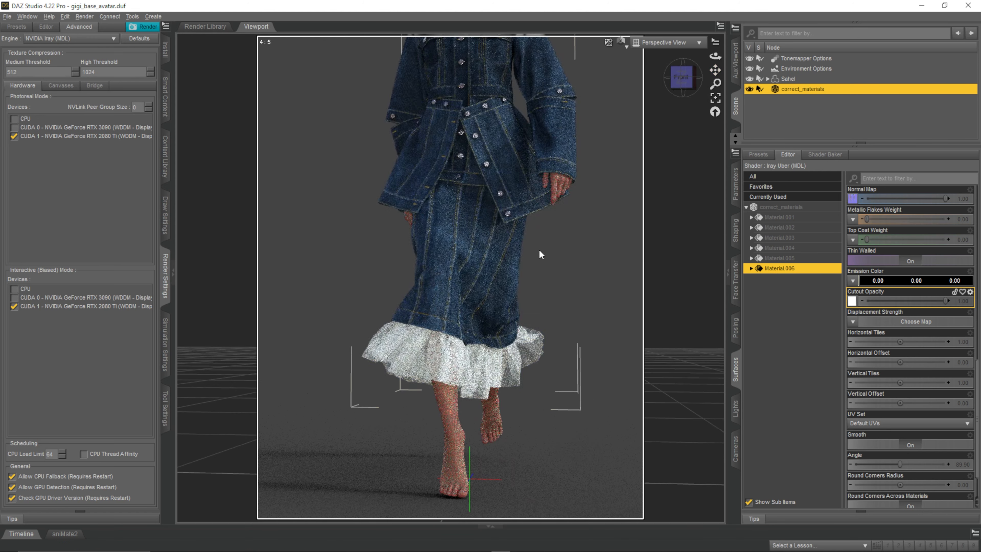
scroll(466, 386, "down", 2)
scroll(466, 386, "up", 5)
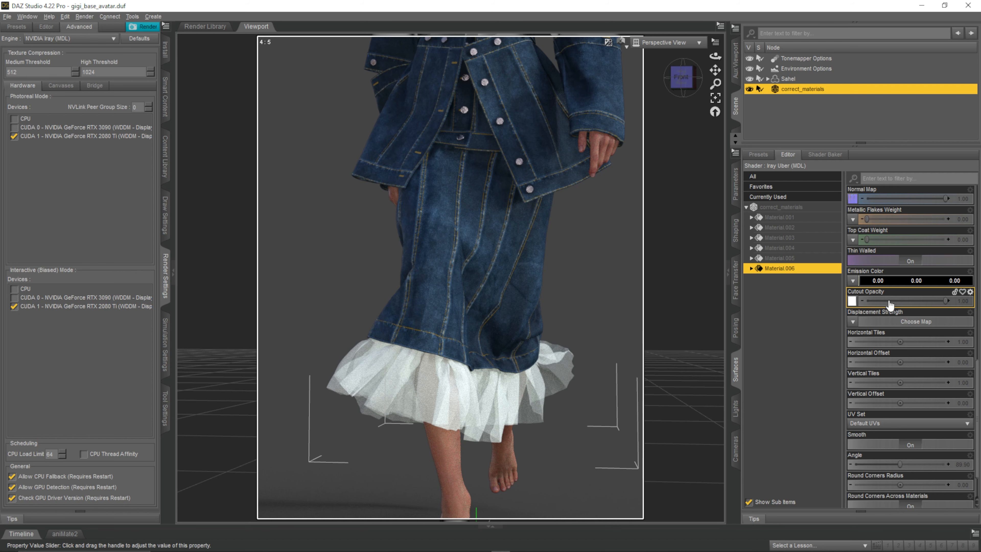
left_click(852, 301)
left_click(720, 26)
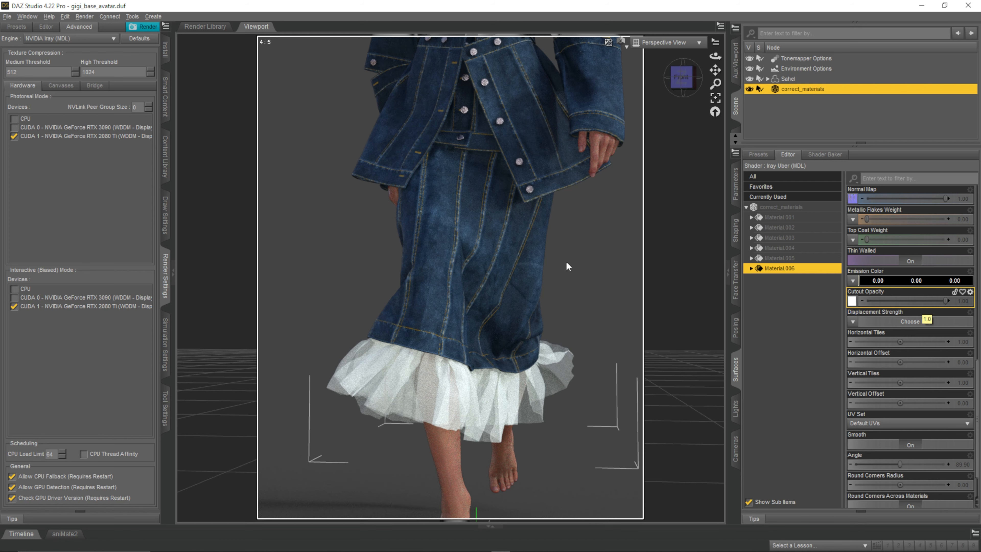
Step: Examine the full-length outfit in the Iray preview and switch the viewport display to Texture Shaded
scroll(564, 263, "down", 2)
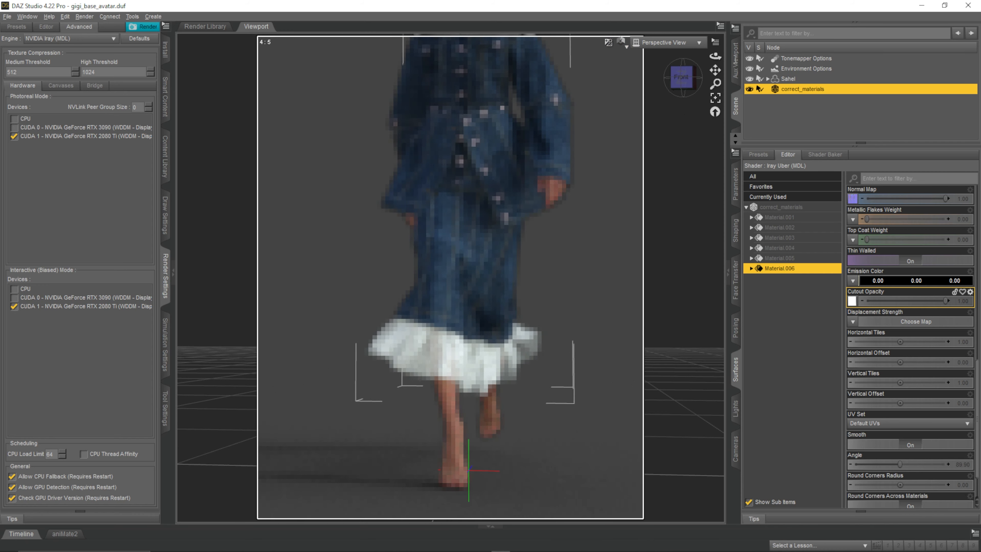
scroll(586, 241, "down", 1)
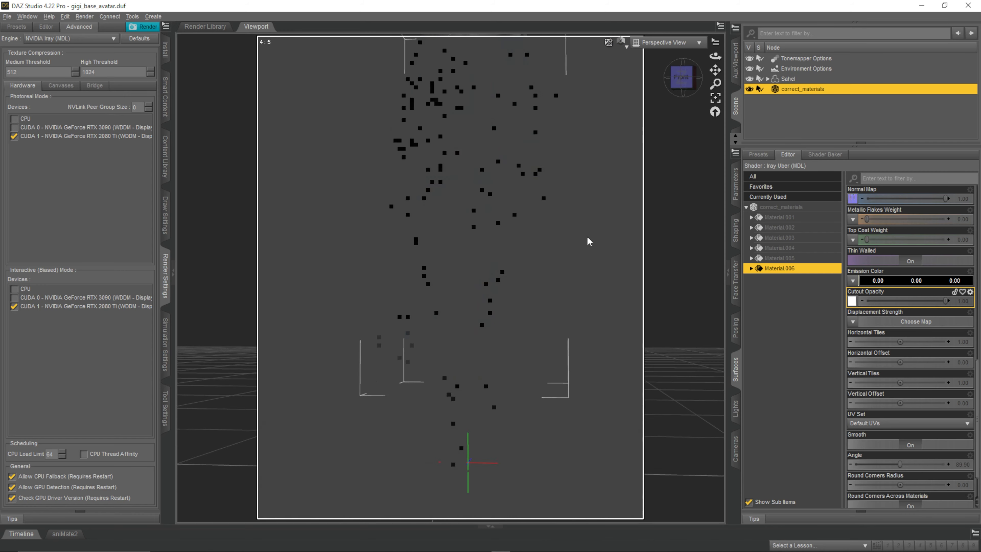
left_click_drag(715, 70, 714, 80)
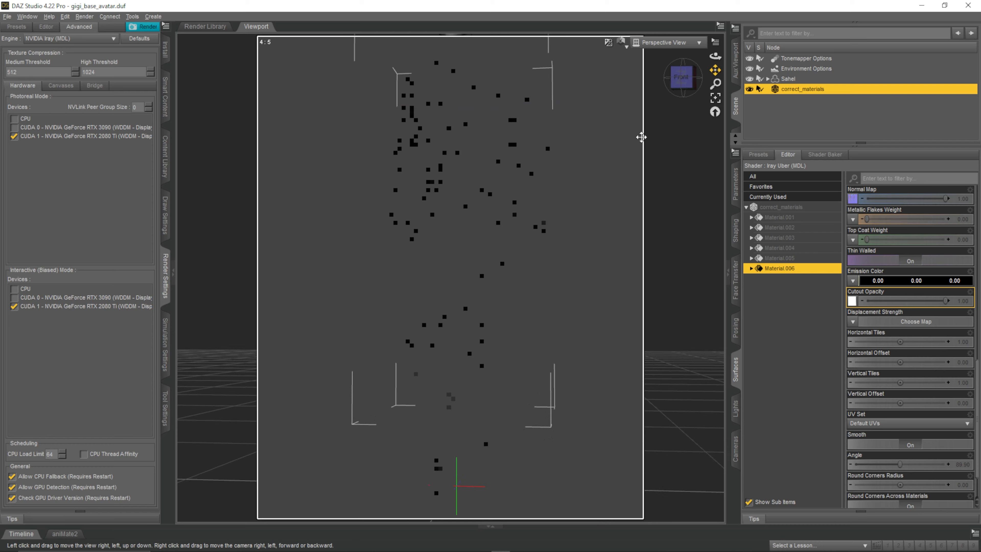
left_click(683, 82)
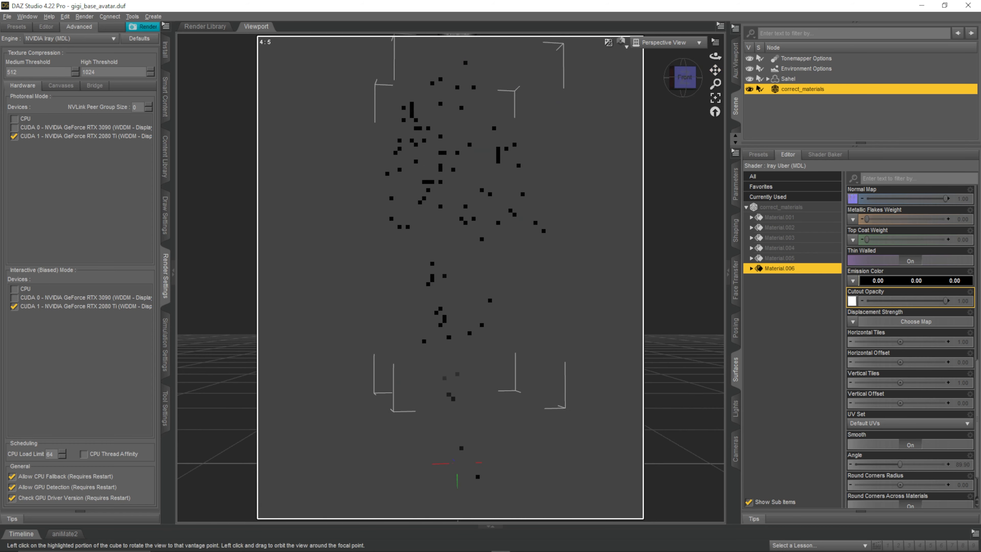
left_click_drag(715, 70, 710, 91)
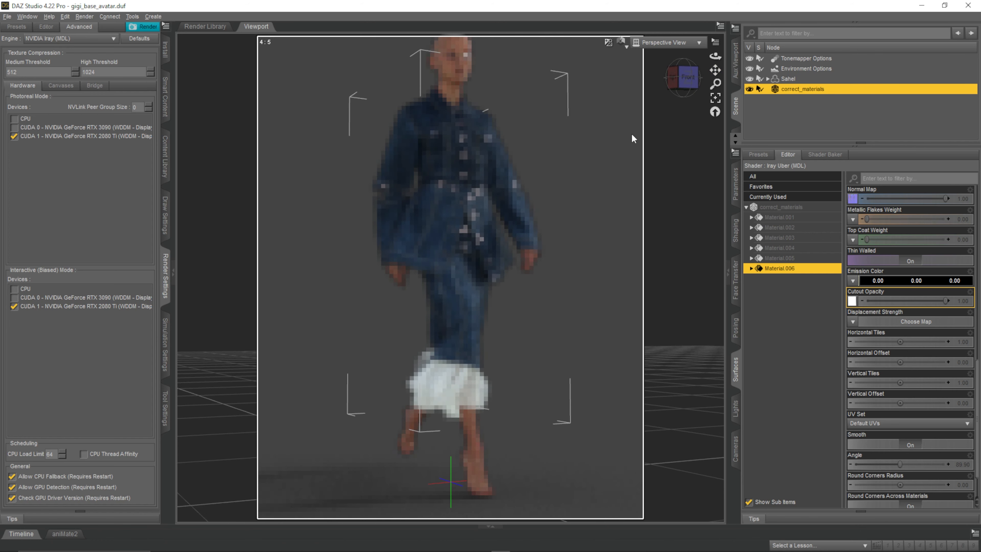
left_click(684, 78)
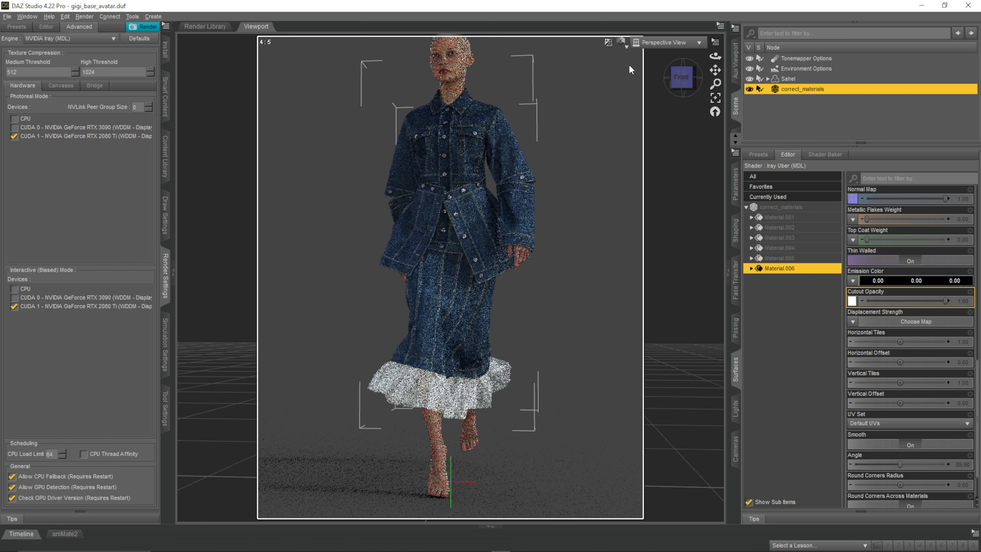
left_click(622, 42)
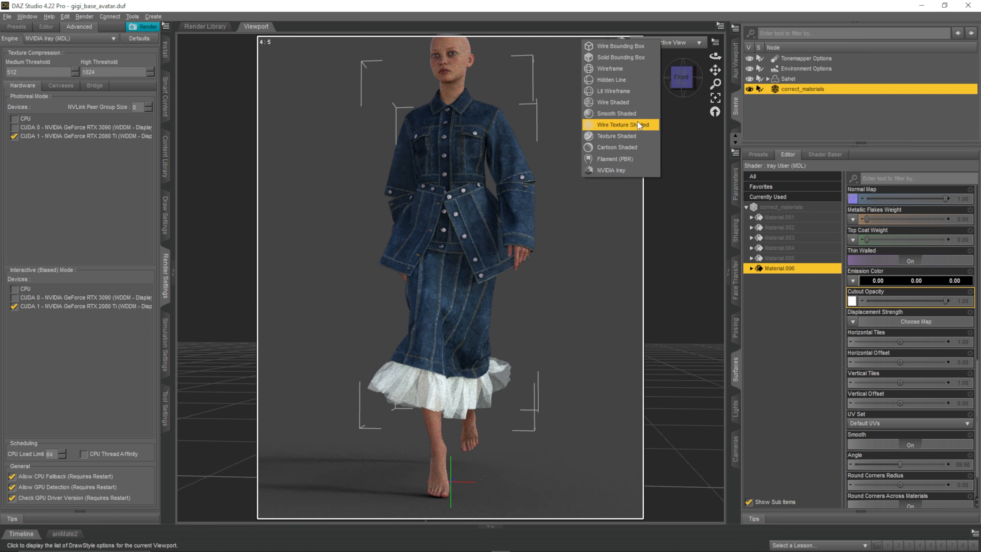
left_click(636, 135)
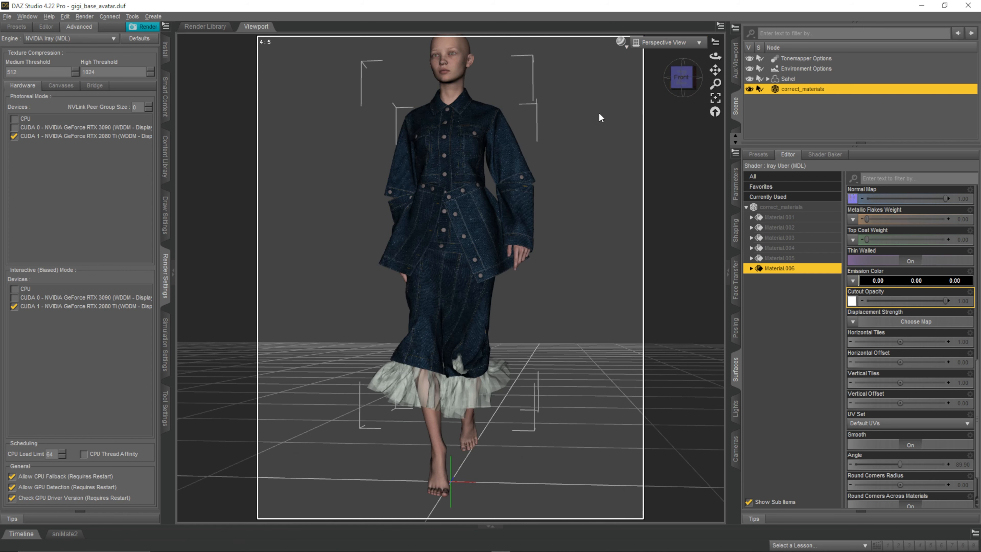
Step: Open the Ava High Heel Boots for Genesis 3, 8, and 8.1 Females product from the Smart Content wardrobe category
left_click(167, 103)
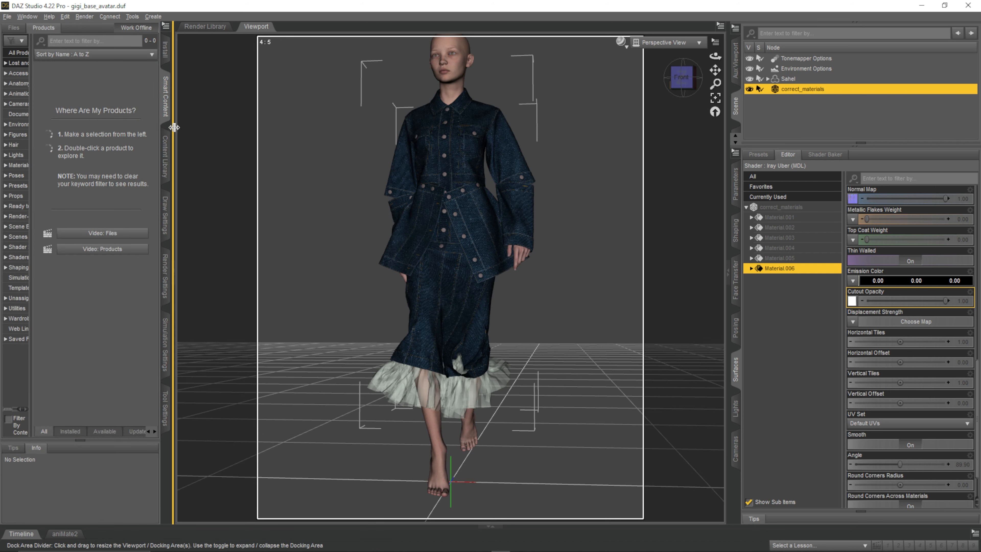
left_click_drag(260, 129, 259, 129)
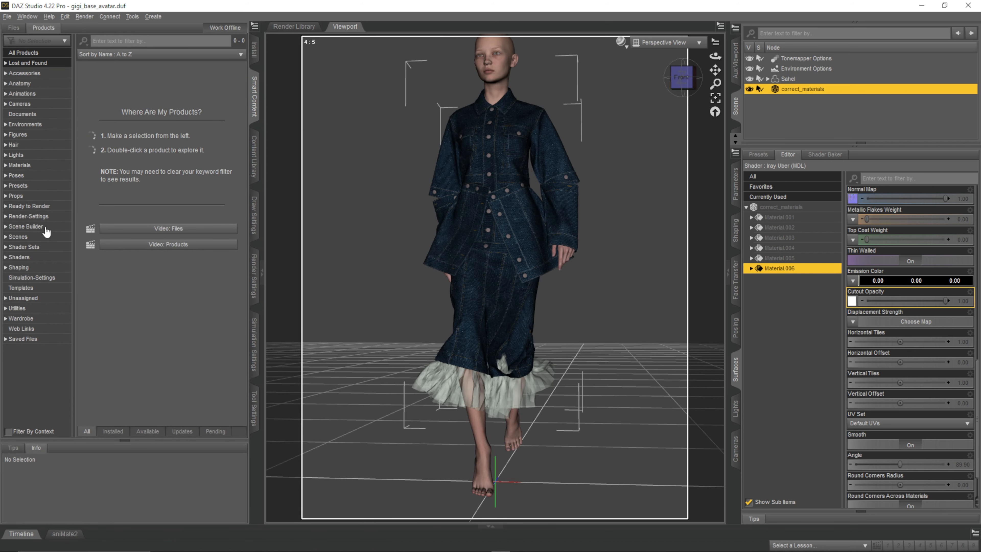
left_click(43, 322)
double_click(104, 90)
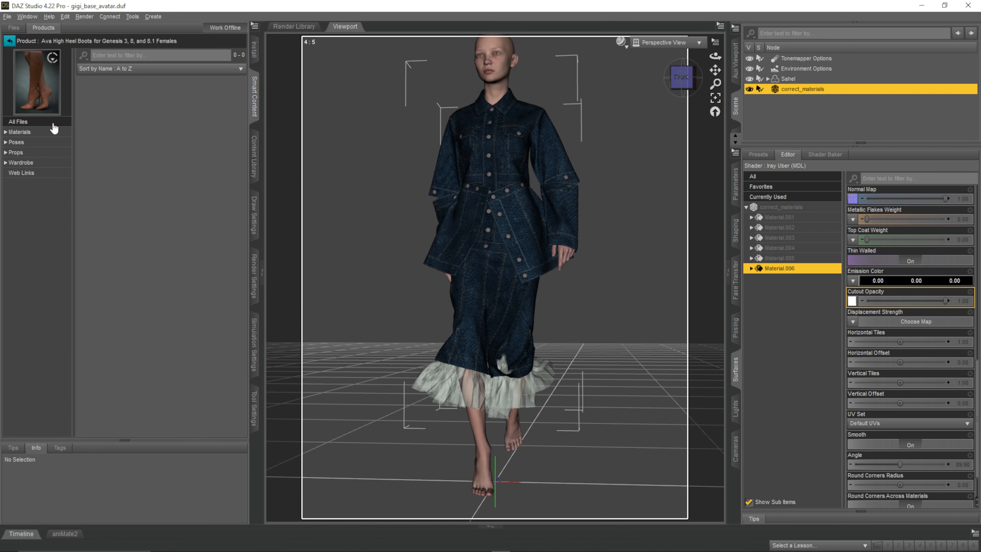
Step: Load the second Ava High Heel Boots wardrobe item onto the Sahel figure
left_click(19, 131)
left_click(32, 163)
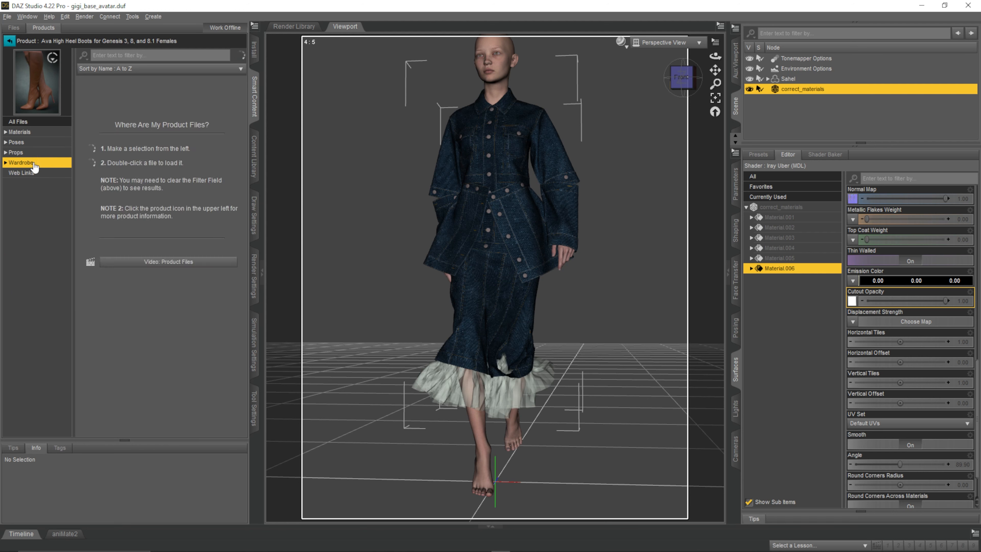
left_click(151, 107)
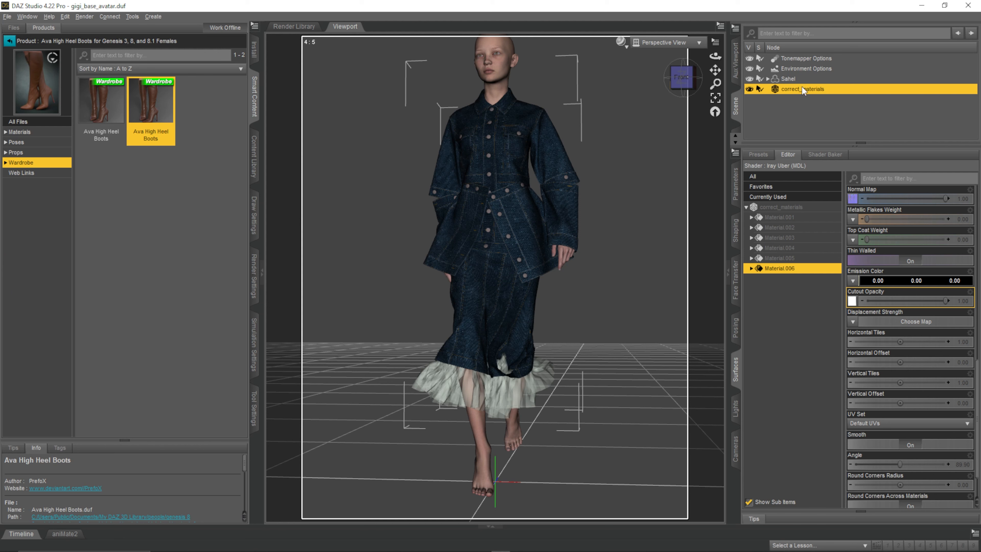
left_click(797, 80)
double_click(151, 103)
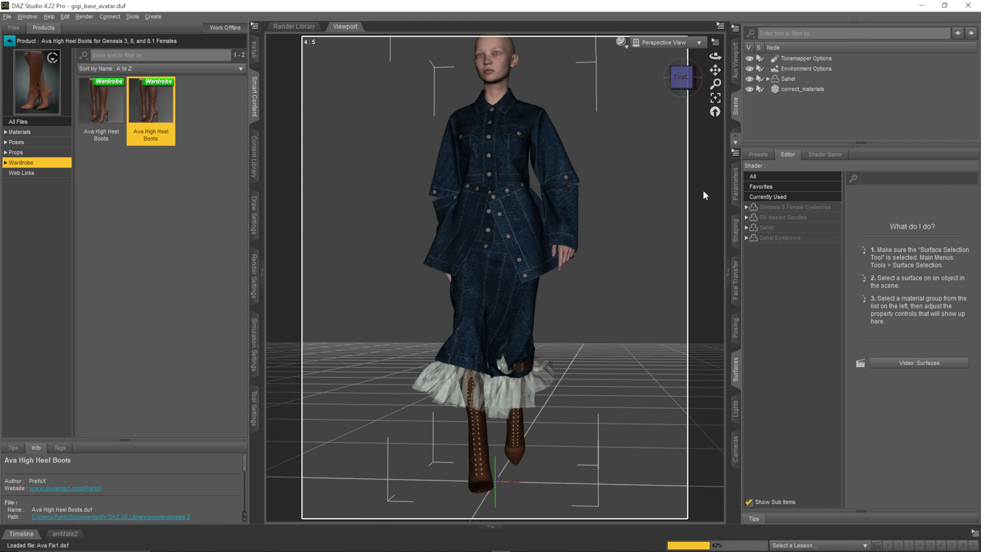
Step: Search all products for "urban" and load the Urban Future5 Iray environment set from Urban Future 5
left_click(10, 41)
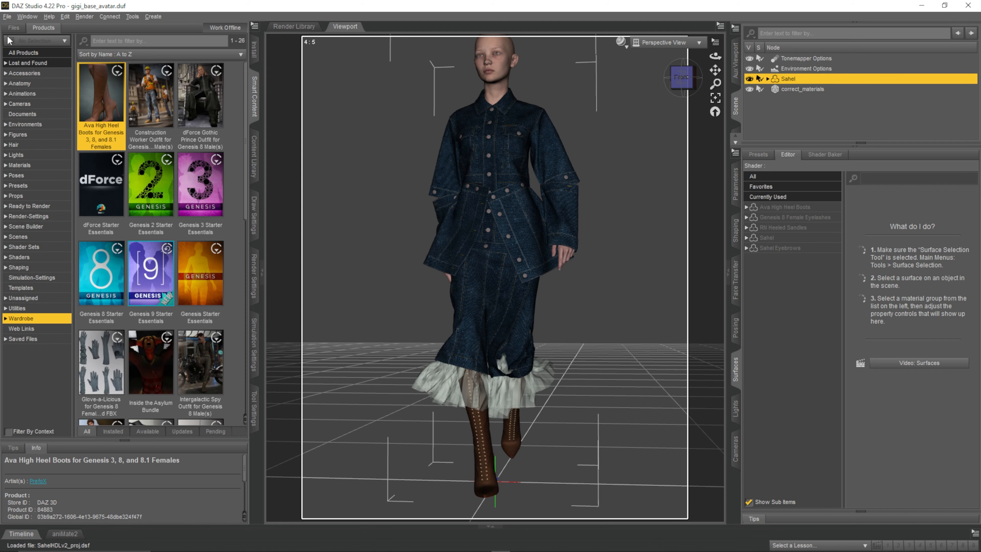
left_click(34, 56)
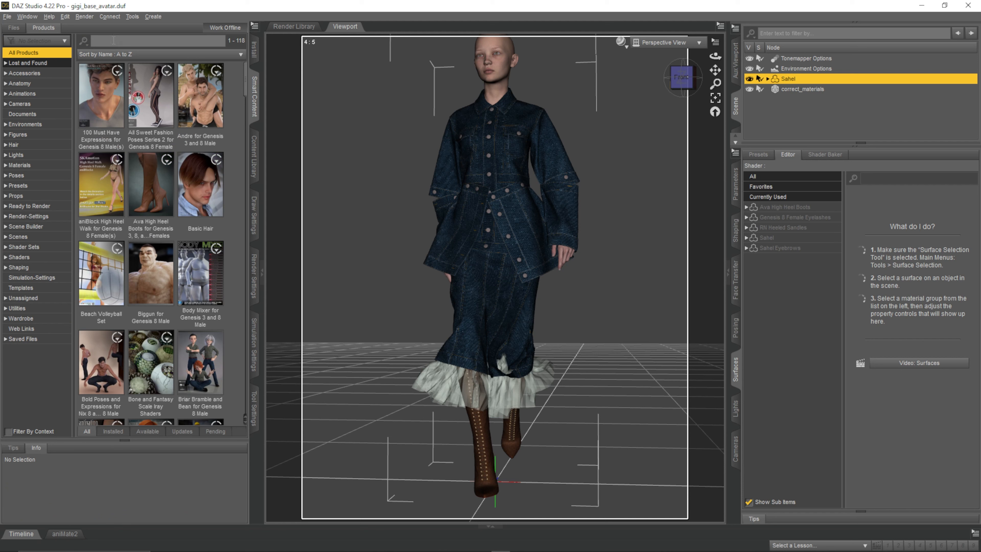
type("urban")
double_click(156, 116)
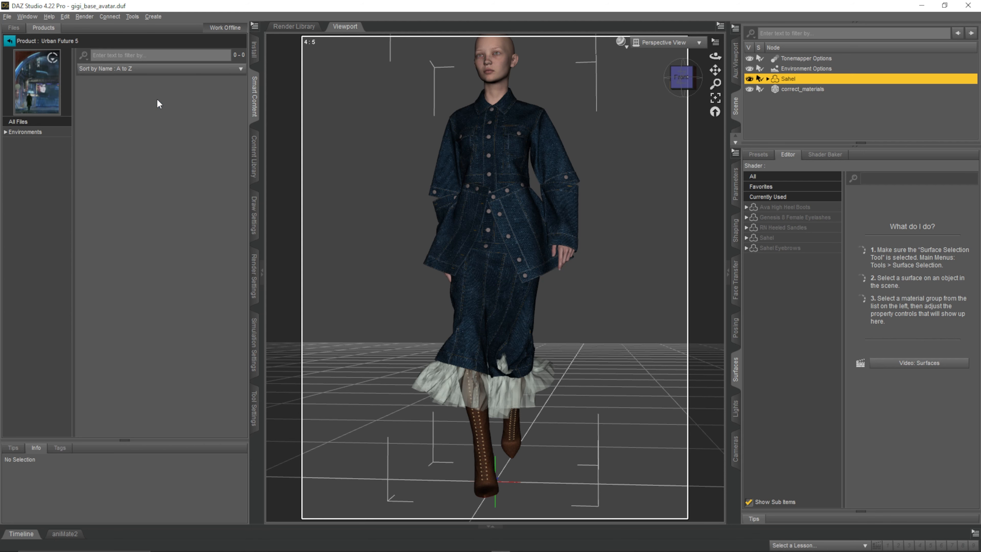
left_click(46, 133)
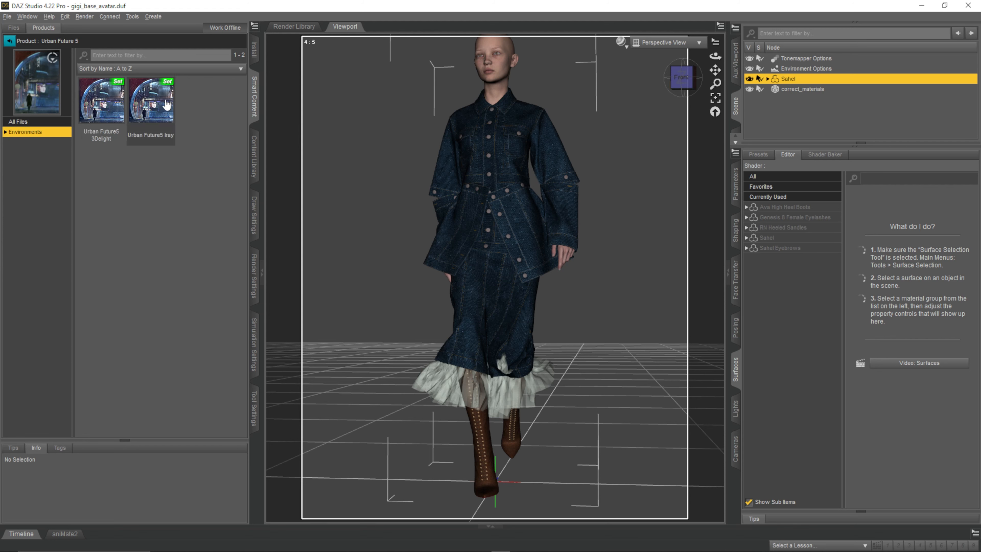
left_click(157, 103)
double_click(157, 102)
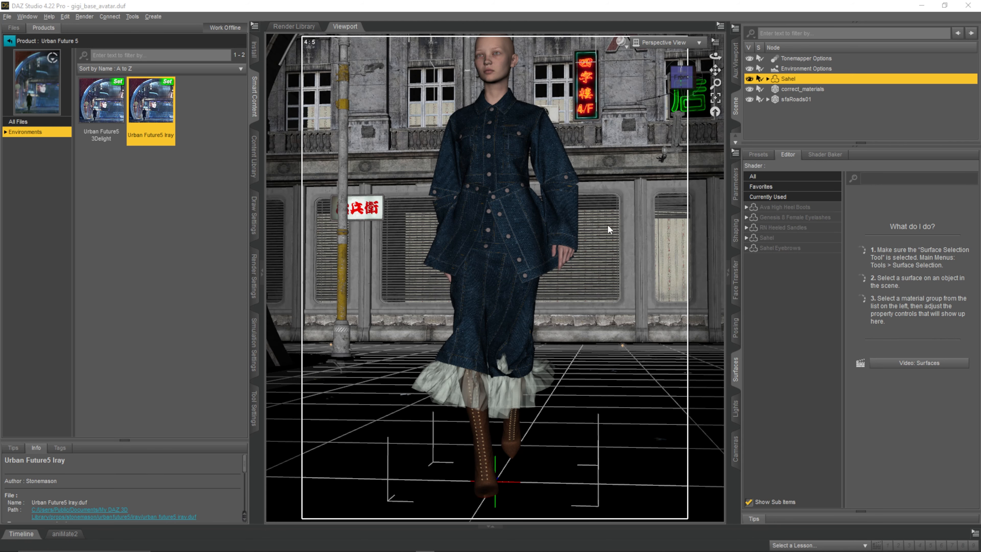
Step: Move the sfaRoads01 environment along Z to a Z Translate of about -2627
mouse_move(685, 82)
left_mouse_down()
mouse_move(759, 82)
mouse_move(672, 80)
mouse_move(691, 80)
left_mouse_up()
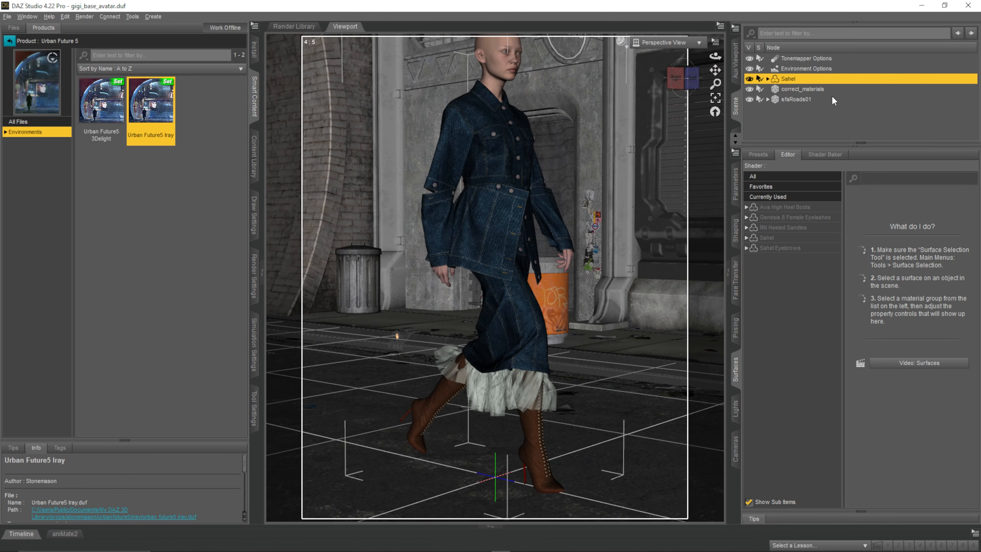
left_click(832, 99)
left_click(775, 208)
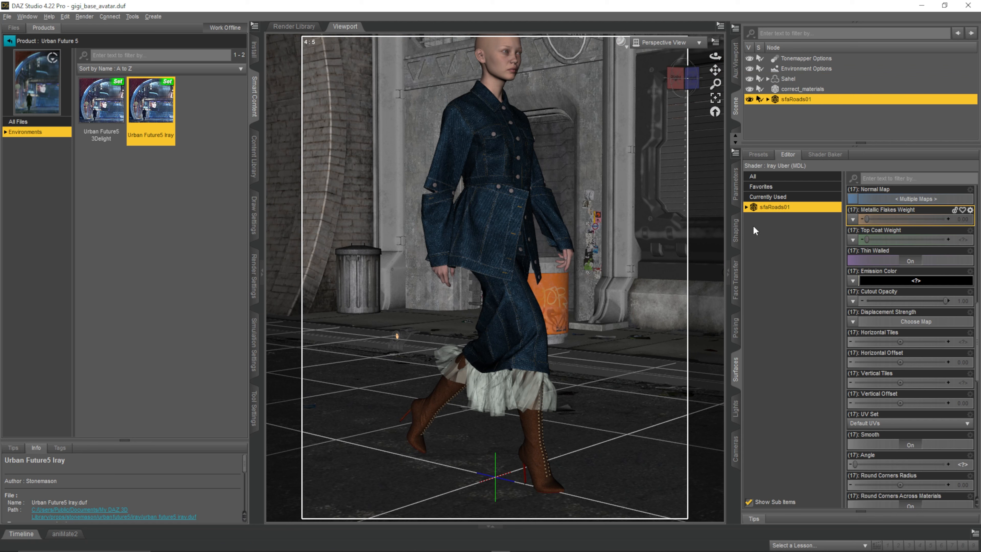
left_click(736, 185)
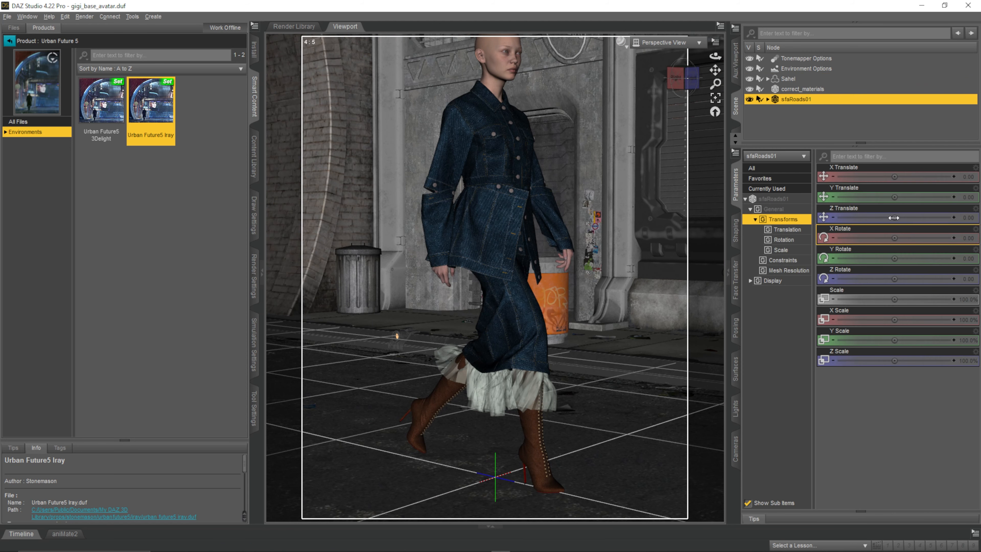
left_click_drag(894, 217, 850, 217)
Step: Set the Y Translate of sfaRoads01 to 12 and frame the full figure from the front
double_click(895, 197)
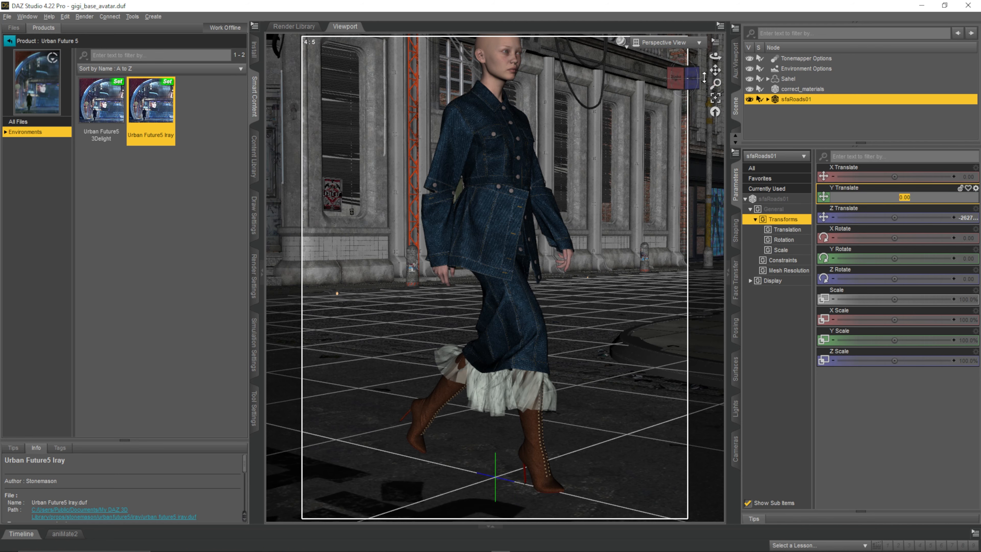
mouse_move(716, 70)
left_mouse_down()
mouse_move(715, 104)
mouse_move(722, 74)
left_mouse_up()
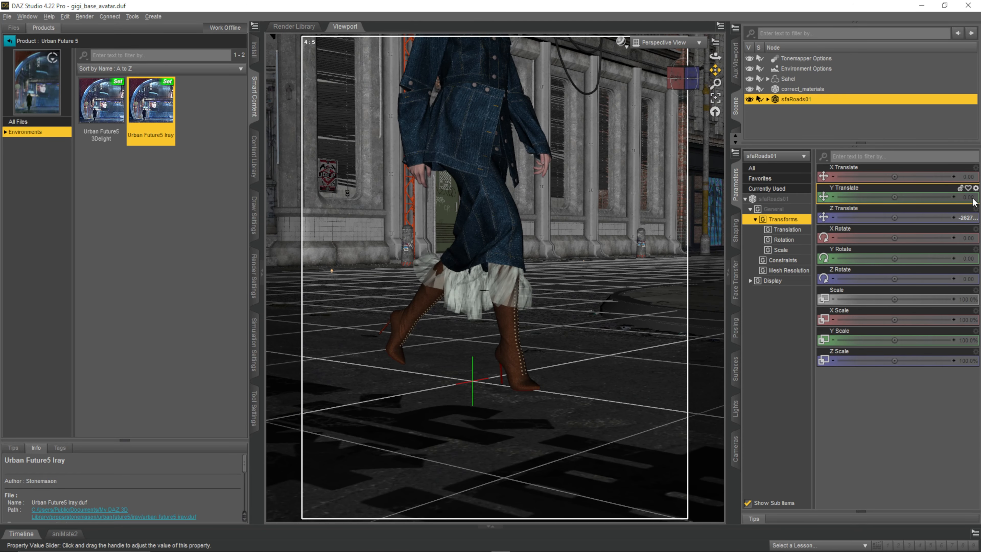
left_click(971, 198)
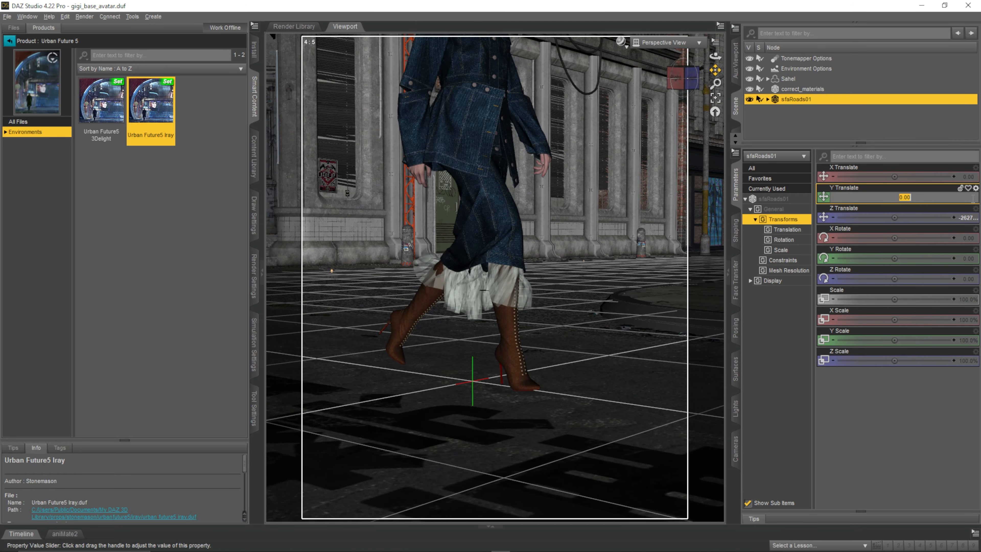
type("12")
key("Return")
left_click(680, 77)
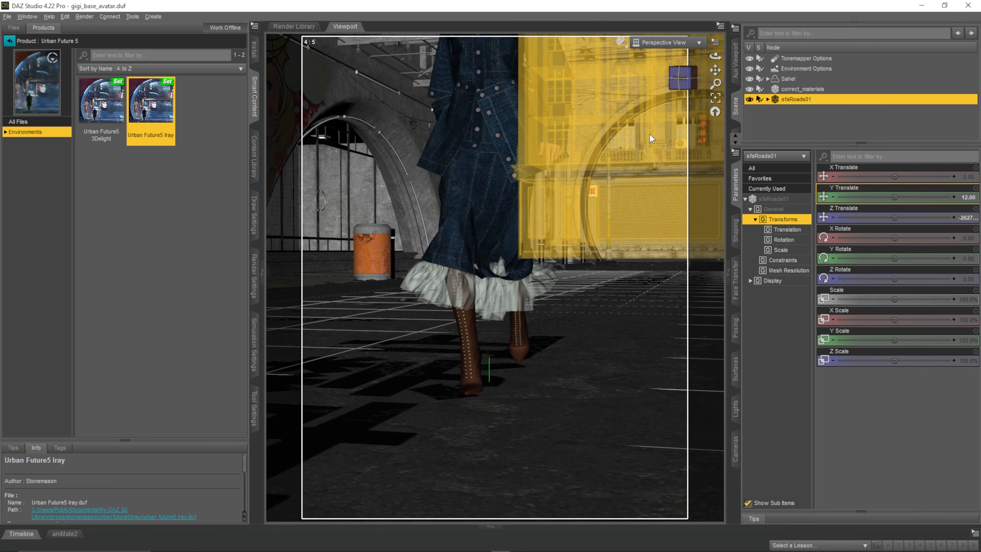
scroll(650, 136, "down", 2)
left_click_drag(715, 70, 726, 126)
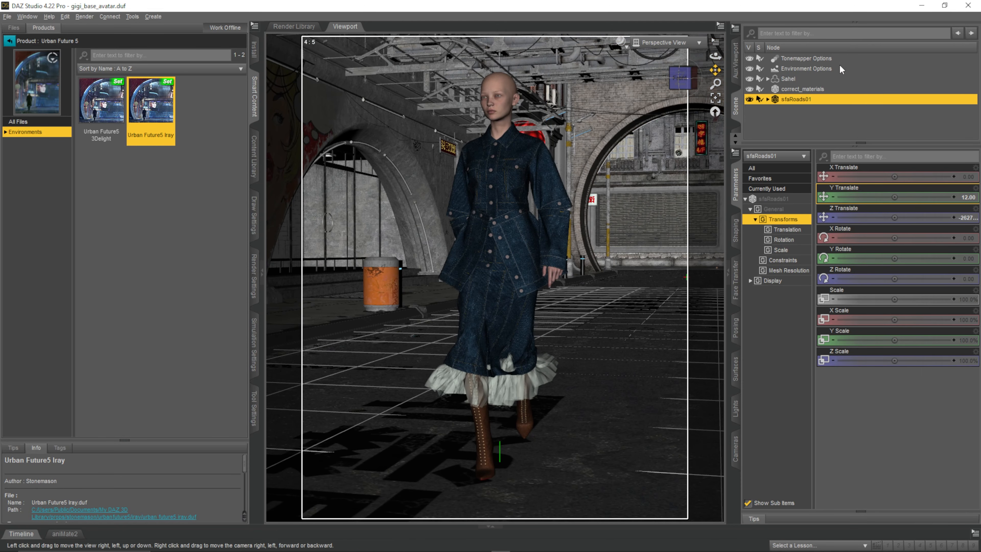
Step: Load Leony Ponytail Hair Genesis 8 Female from the hair products onto the Sahel figure
left_click(807, 79)
left_click(9, 41)
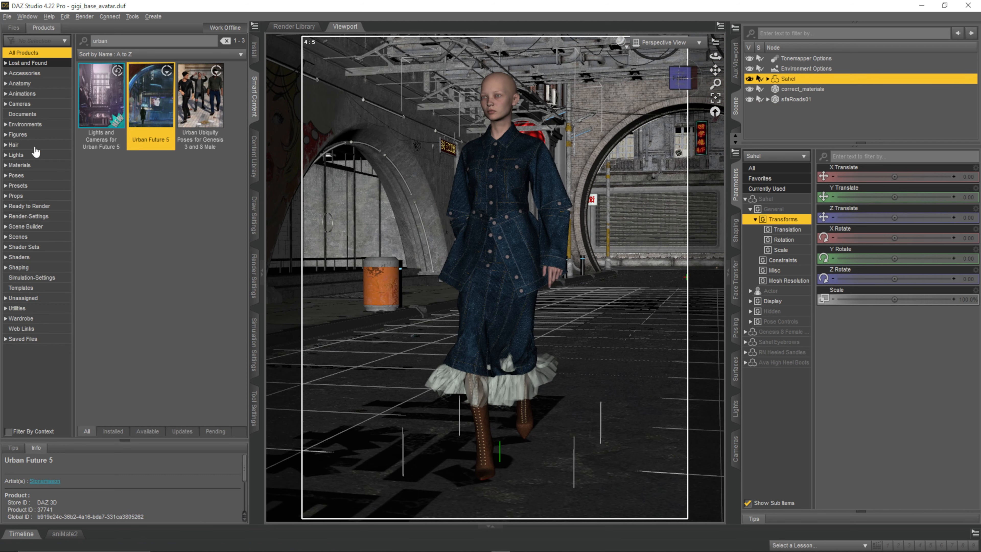
left_click(35, 146)
left_click(225, 41)
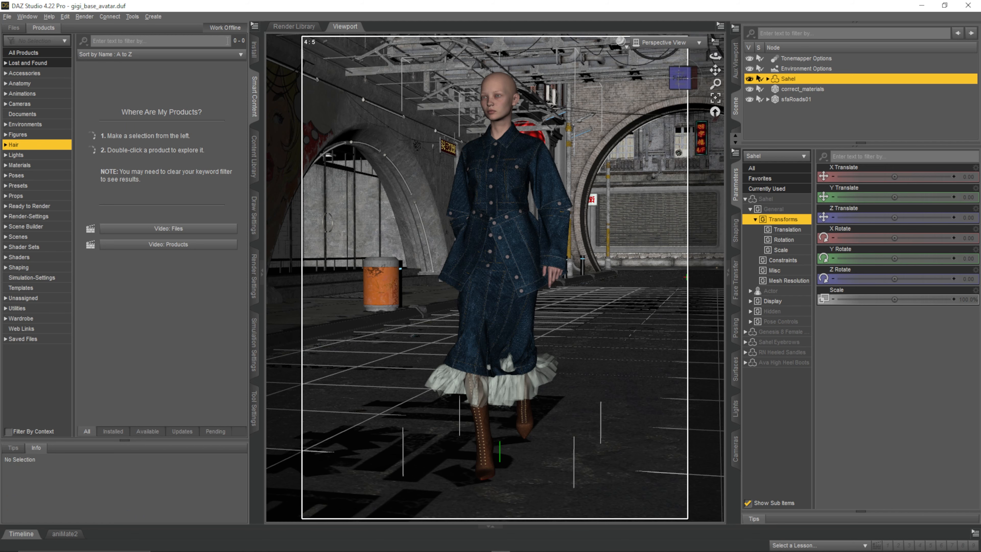
scroll(212, 129, "down", 6)
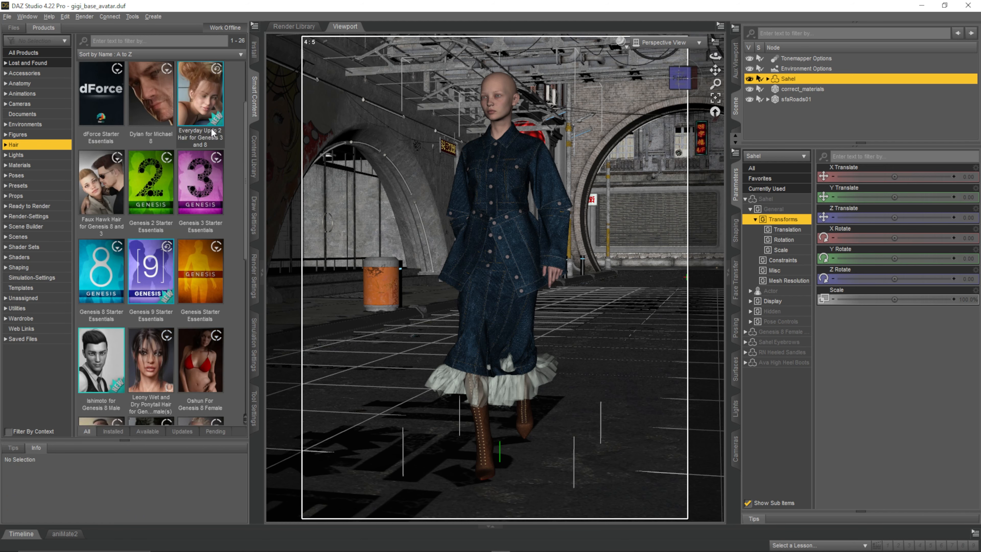
left_click(151, 204)
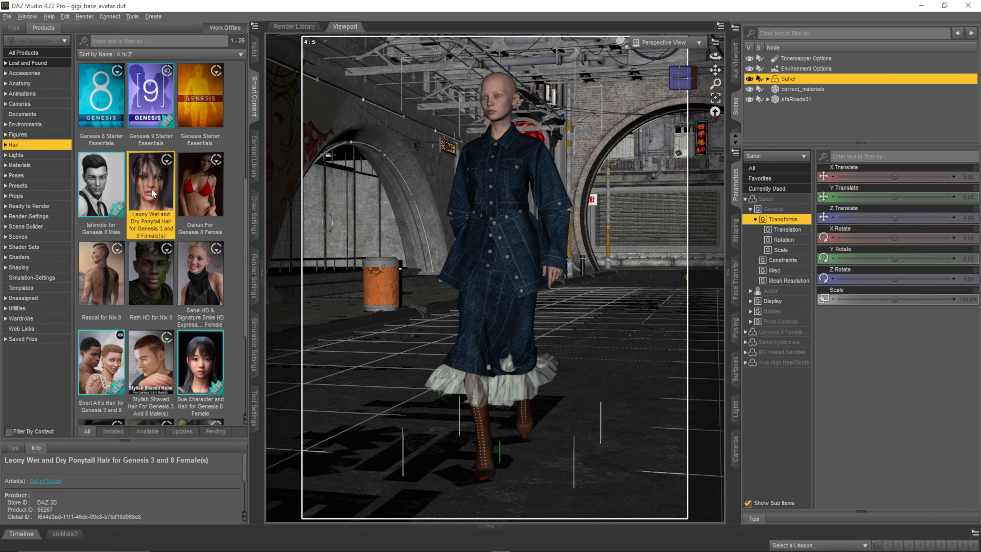
double_click(153, 193)
left_click(169, 123)
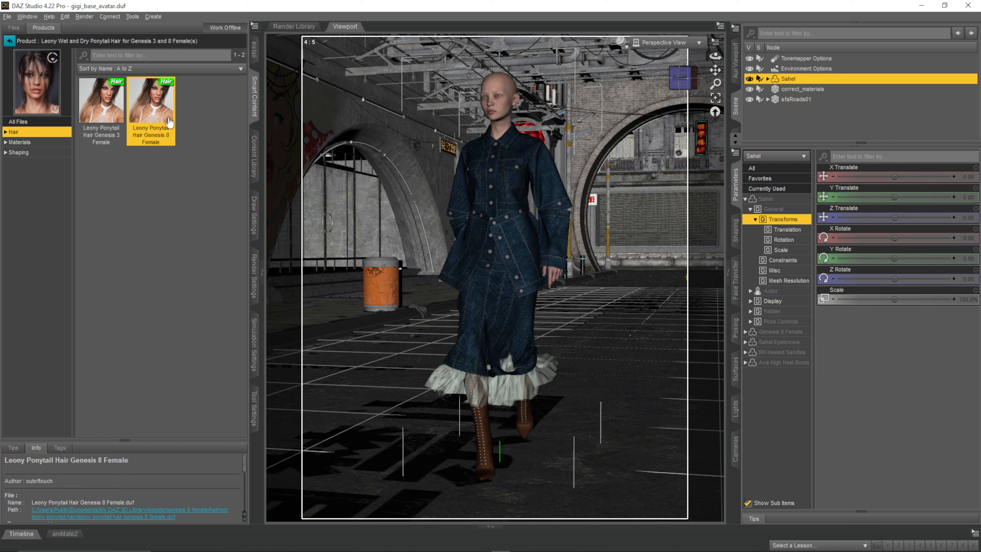
double_click(156, 103)
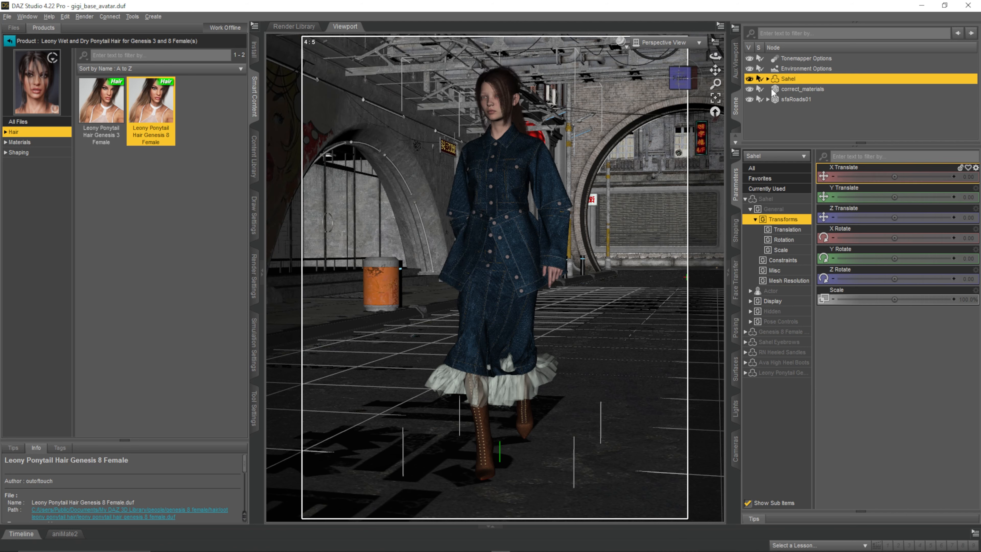
Step: Select the Leony Ponytail Genesis 8 Female node under Sahel and select all of its surfaces for editing
left_click_drag(680, 78, 685, 79)
left_click(683, 78)
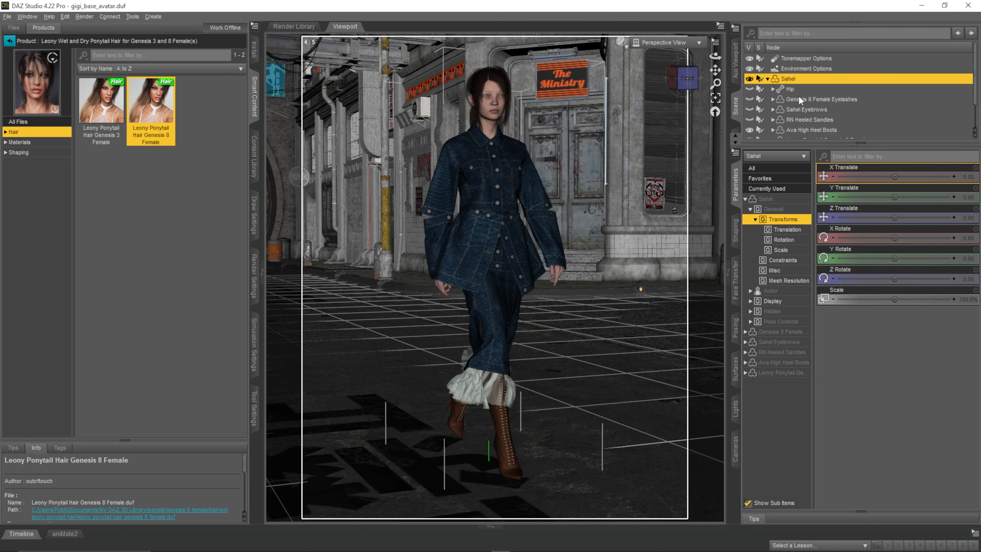
left_click(768, 79)
left_click(842, 116)
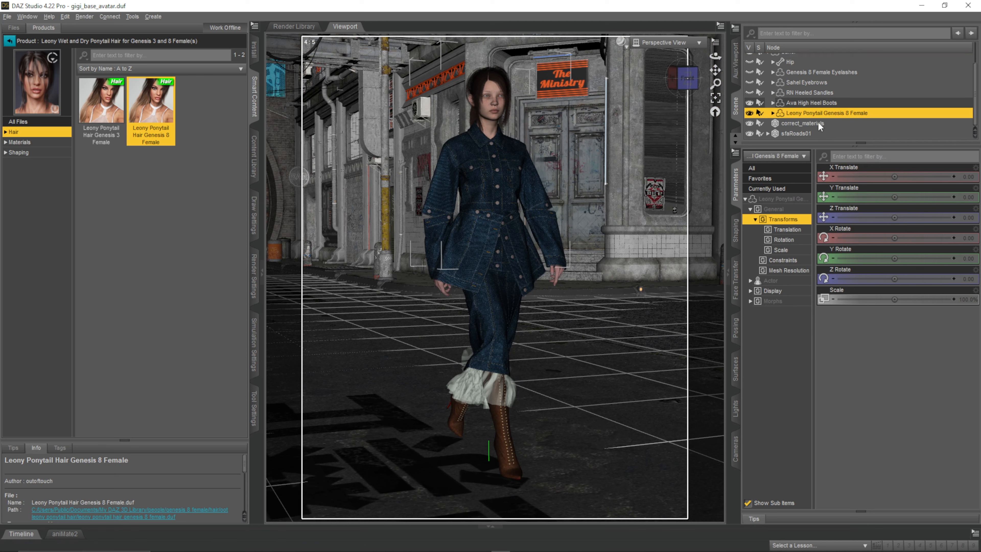
left_click(734, 371)
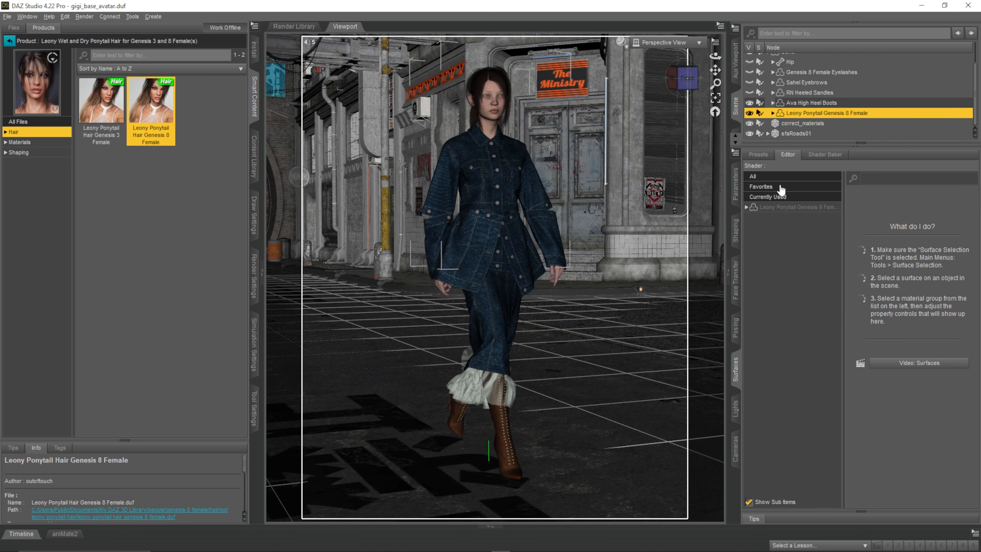
left_click(747, 208)
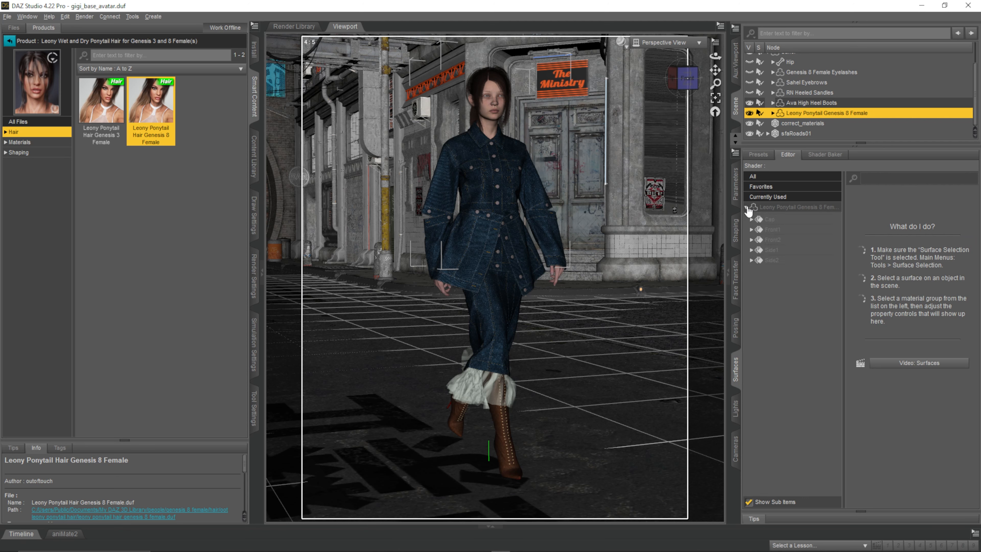
left_click(784, 208)
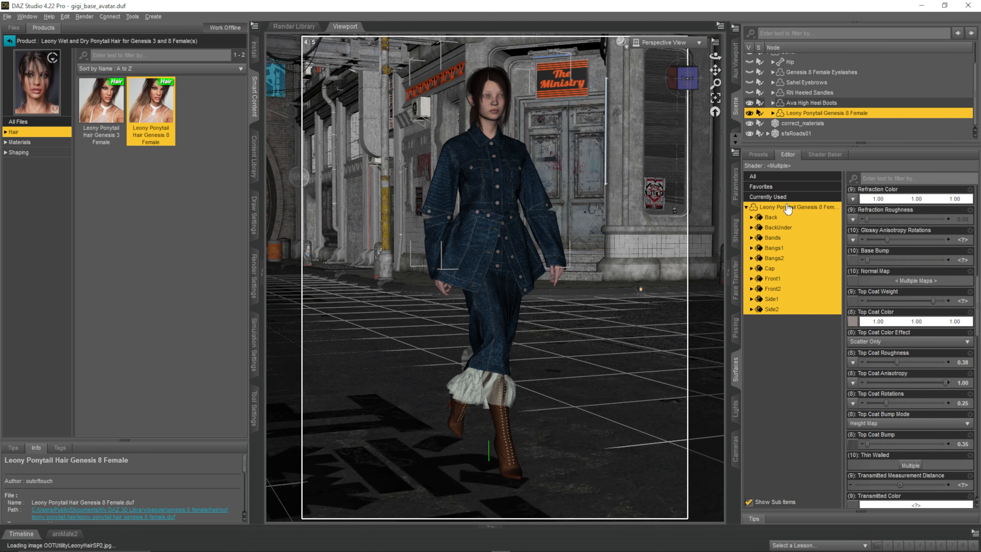
Step: Filter the ponytail hair's surface properties by "trans" and remove the image map from Transmitted Color
scroll(886, 239, "down", 5)
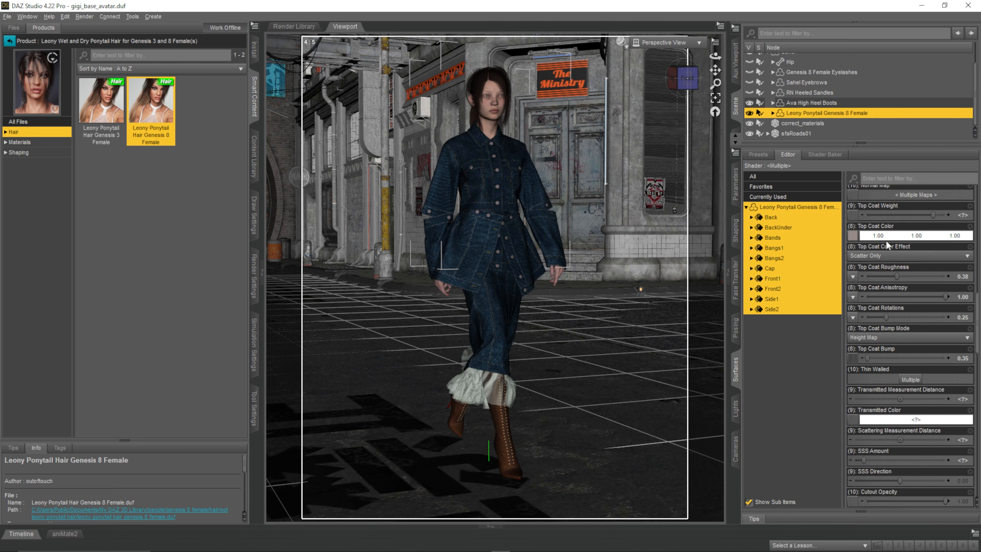
left_click(883, 179)
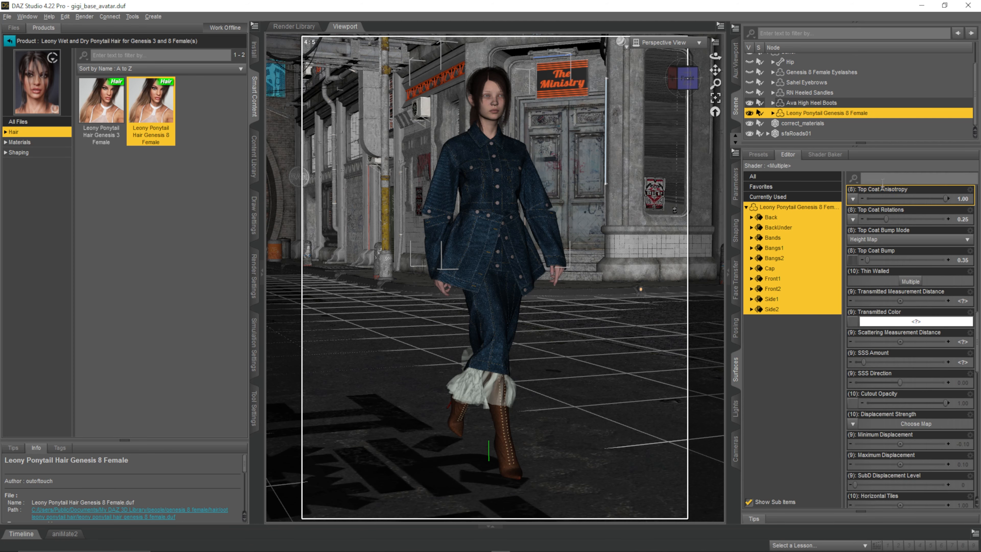
type("transmi")
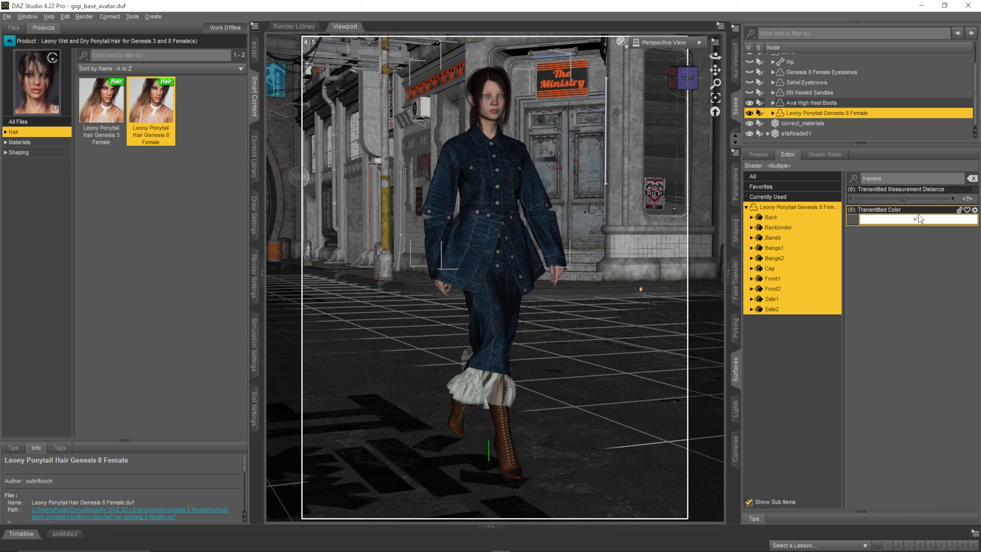
left_click(893, 178)
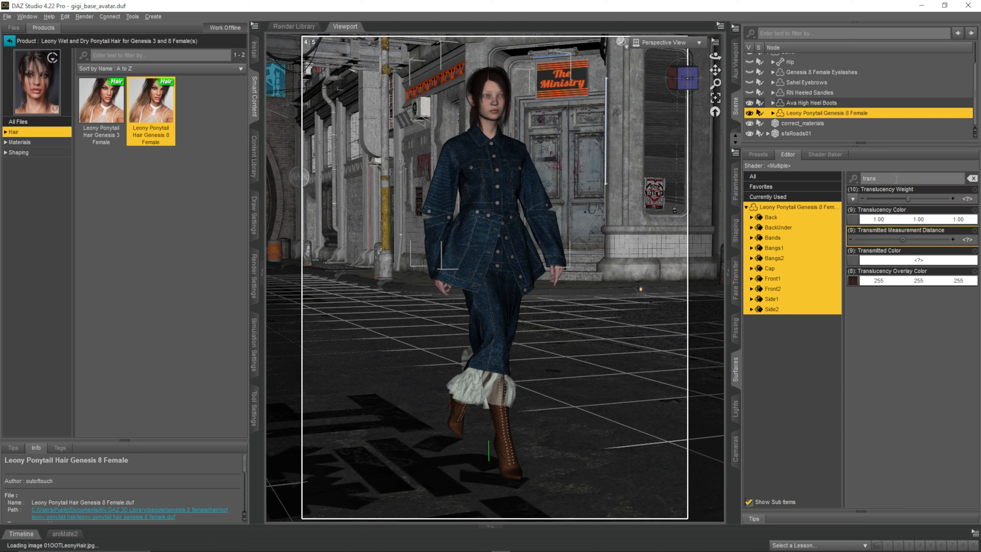
left_click(856, 263)
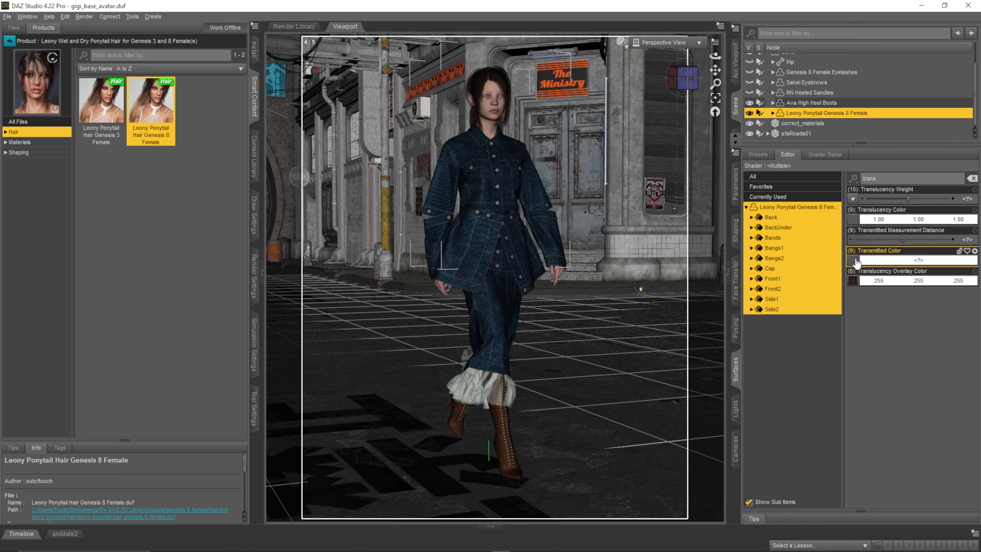
left_click(855, 263)
left_click(373, 17)
Step: Switch the viewport draw style to NVIDIA Iray and orbit to preview the walking figure against the graffiti wall
left_click(620, 44)
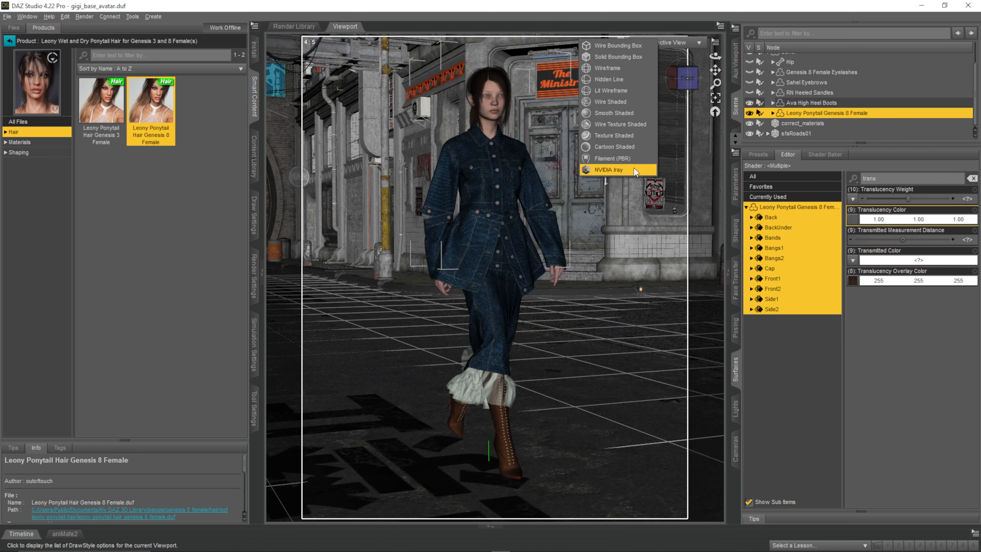
left_click(633, 168)
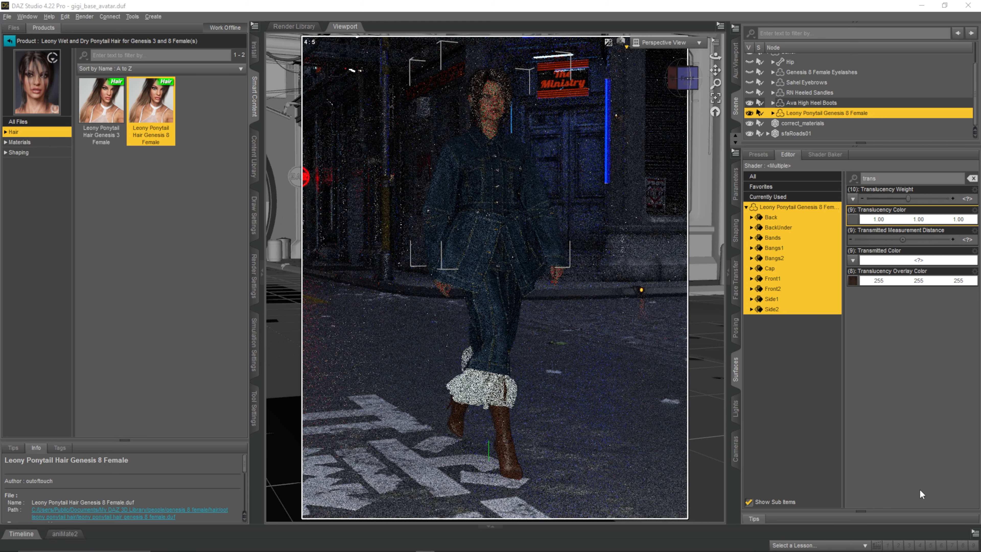
left_click_drag(687, 79, 670, 78)
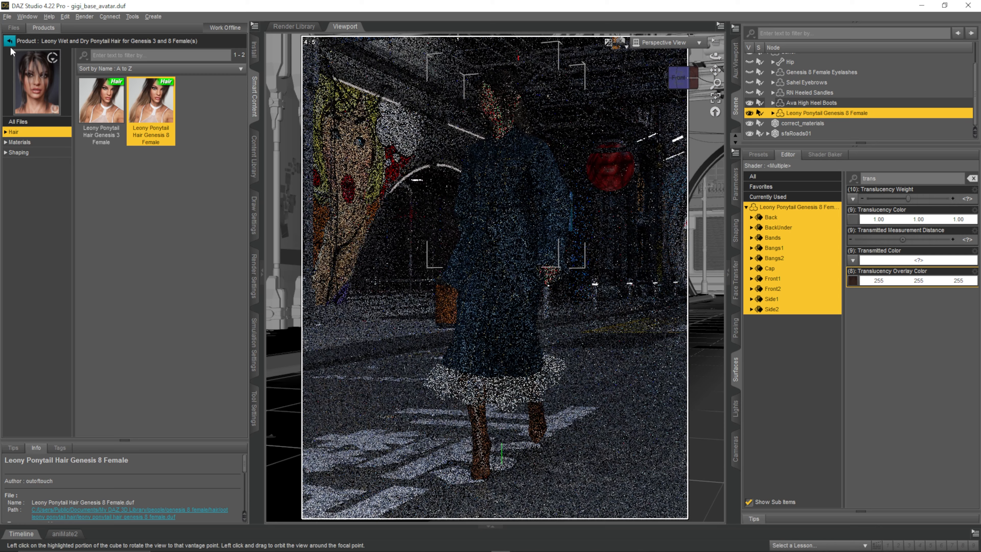
Step: Search all products for "urban" and apply Urban Future 5 Iray Render 006 from Lights and Cameras for Urban Future 5
left_click(9, 41)
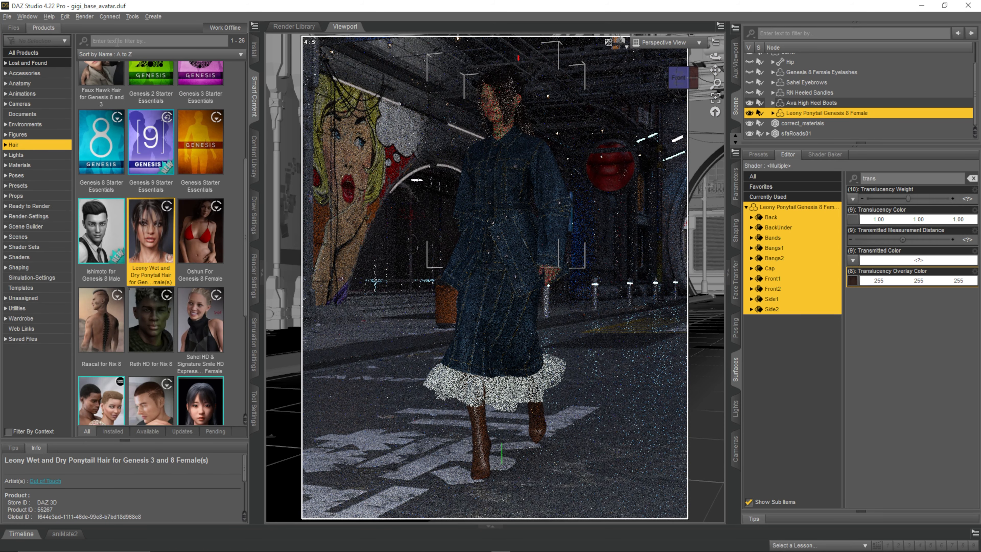
left_click(47, 52)
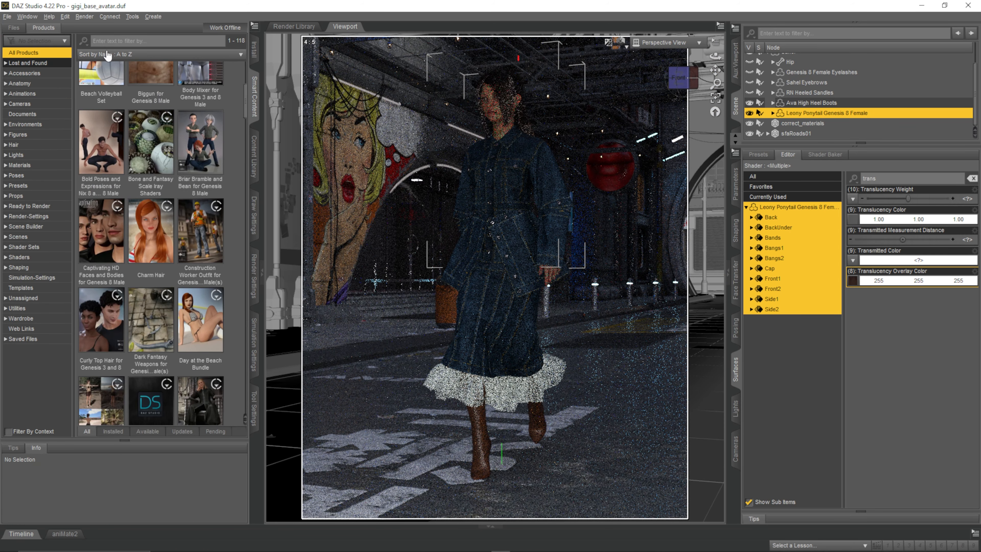
left_click(126, 40)
type("urban")
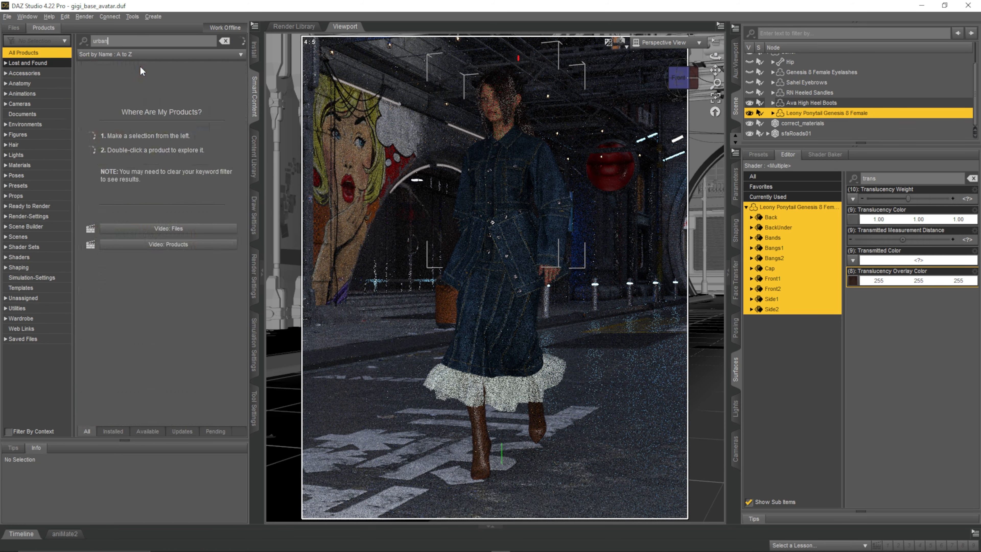
double_click(103, 88)
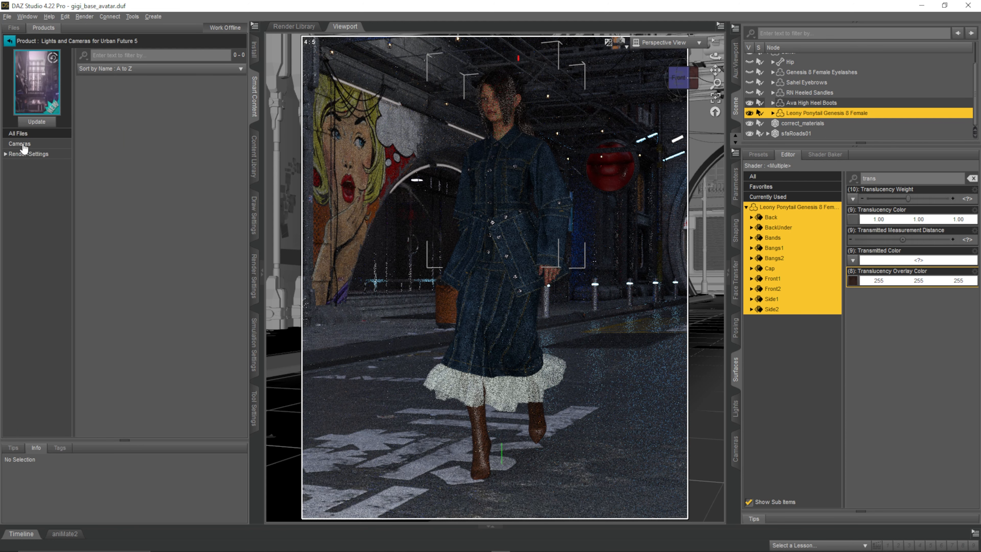
left_click(24, 135)
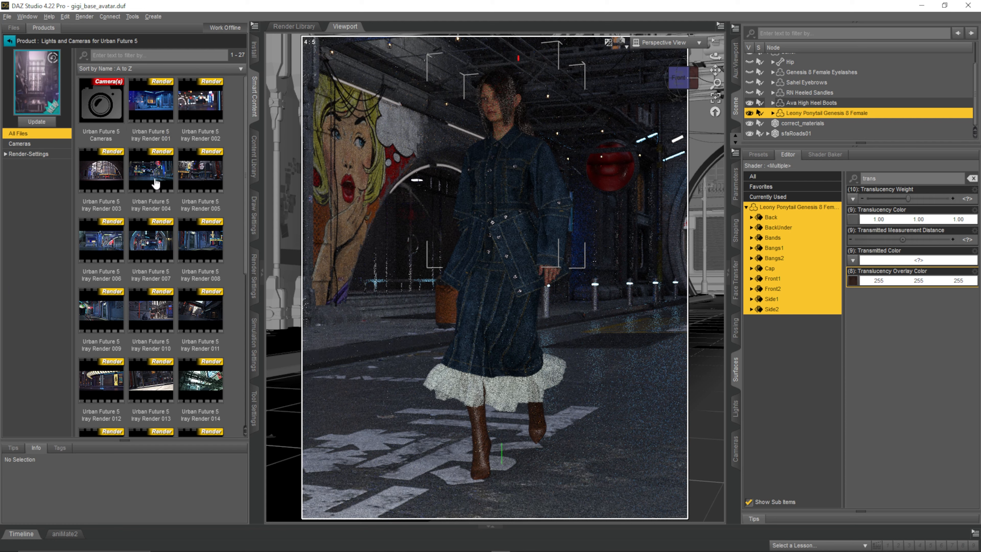
double_click(101, 244)
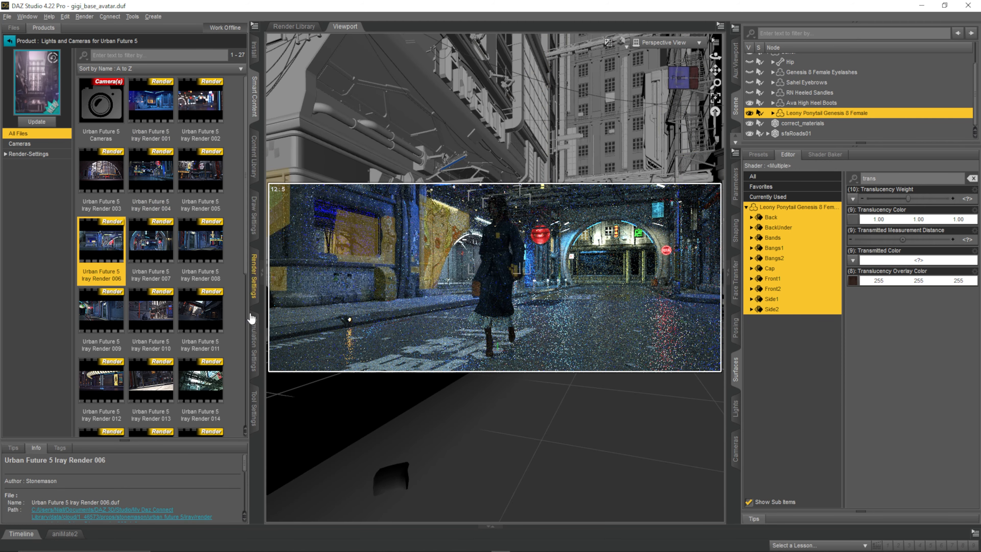
Step: Set the aspect ratio in the general render settings to 4:5 and turn the view to the figure's front
left_click(254, 282)
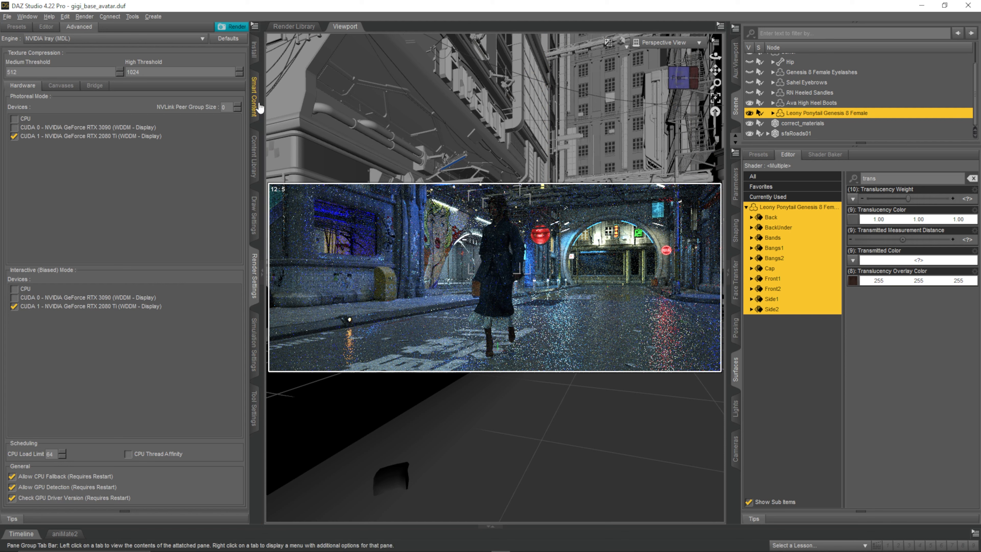
left_click(49, 28)
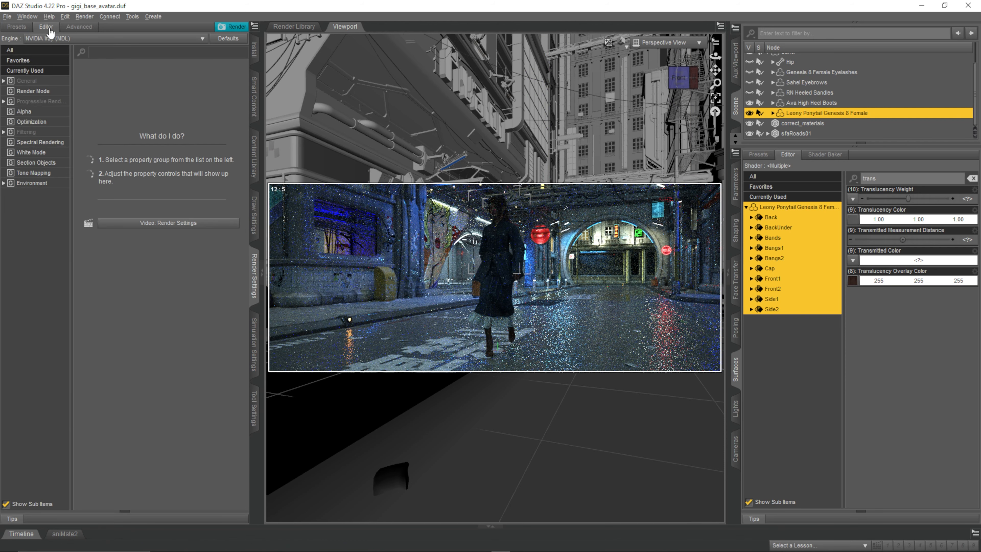
left_click(42, 80)
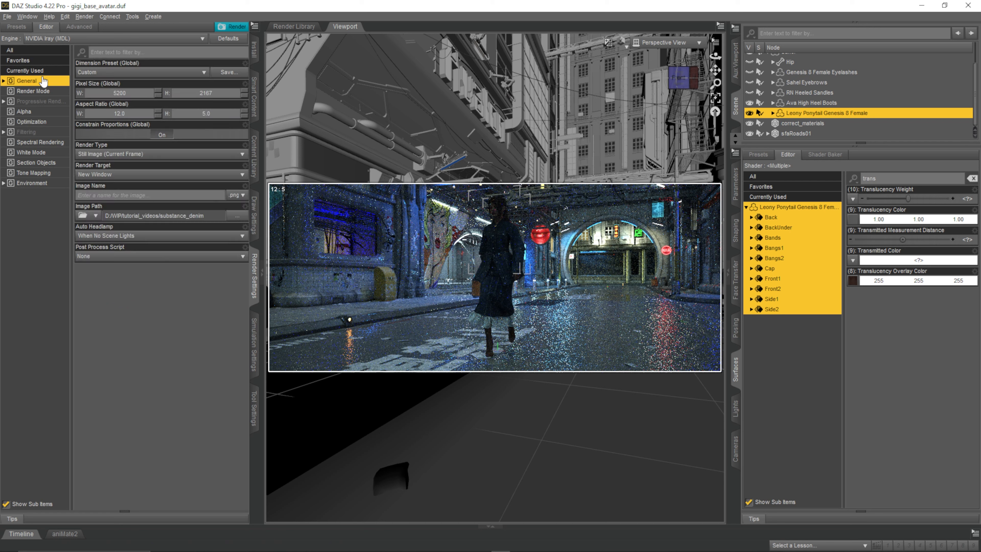
left_click(123, 113)
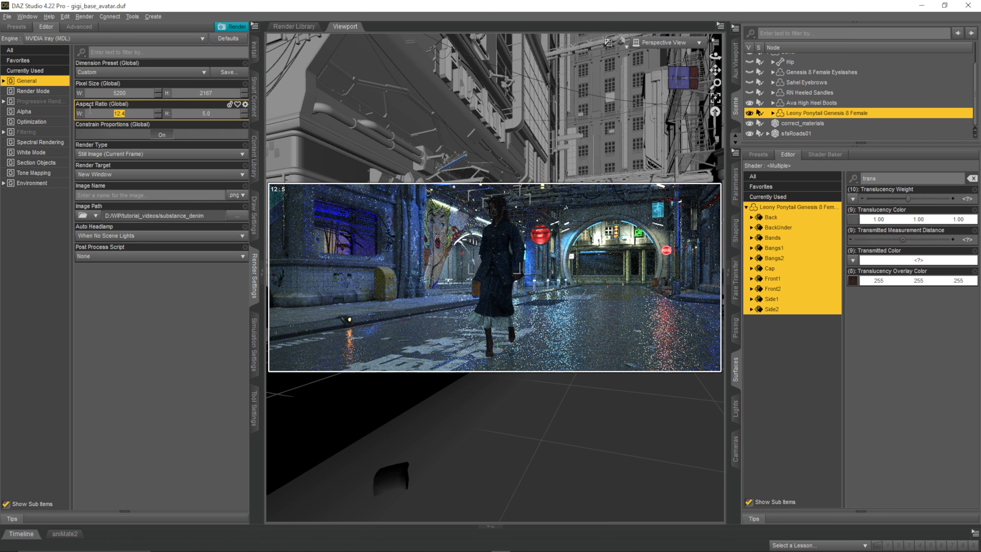
type("4")
key("Return")
left_click_drag(686, 90, 726, 91)
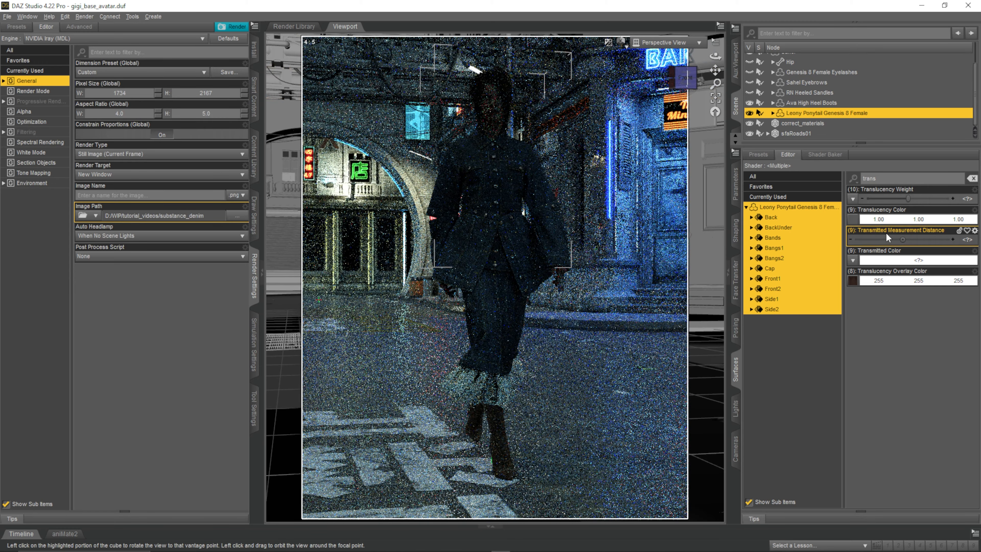
Step: Load the LI Fluro Tube Emitter prop from the LI Incandescent - Portrait Lighting for Iray product
left_click(254, 100)
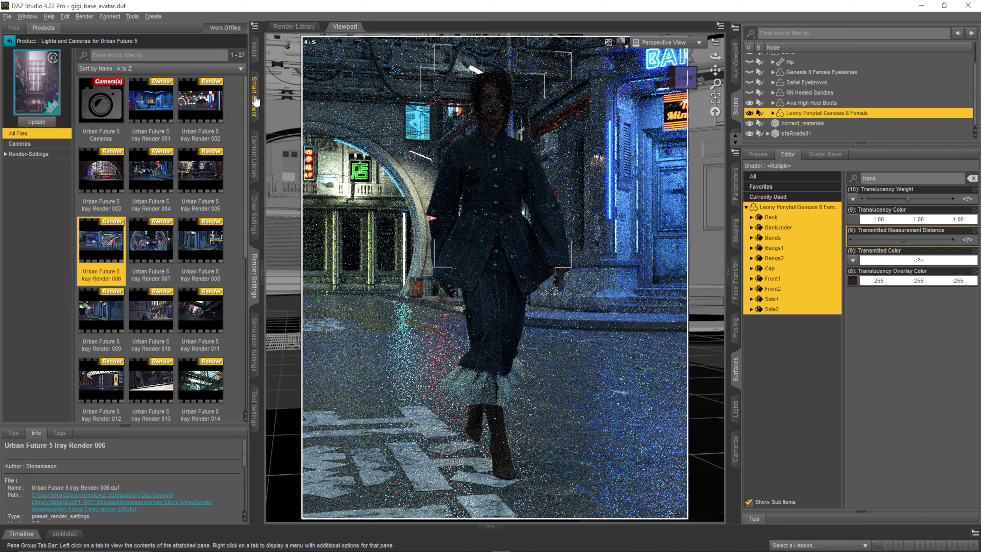
left_click(9, 40)
left_click(16, 155)
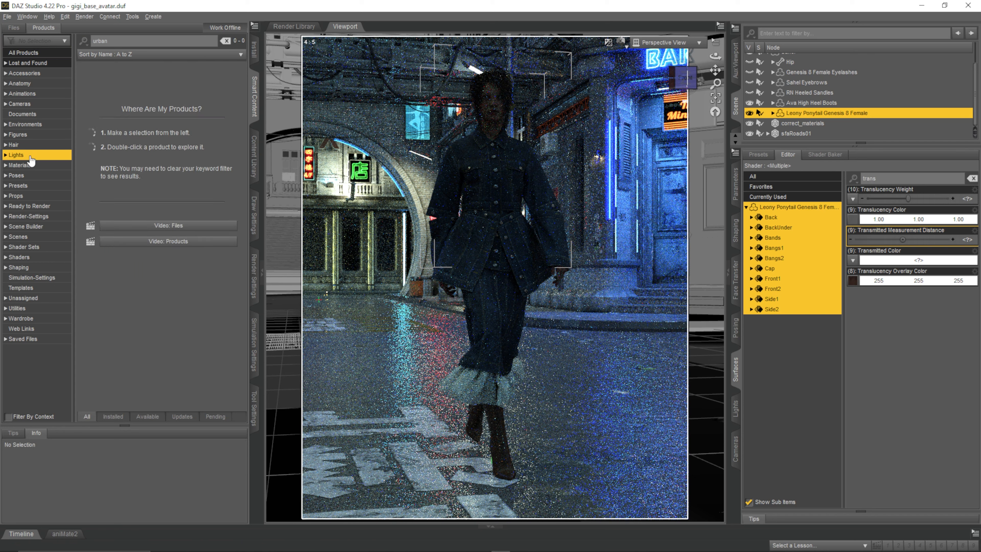
left_click(226, 41)
left_click_drag(171, 125, 283, 272)
double_click(151, 171)
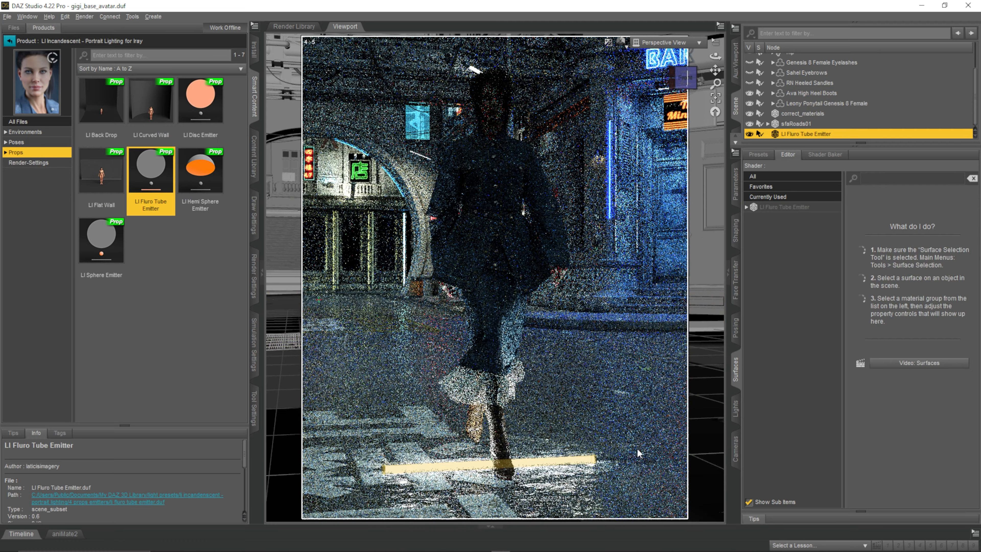
Step: Position the LI Fluro Tube Emitter with a Y Translate of 220 and a Z Translate of 27.50
left_click(737, 189)
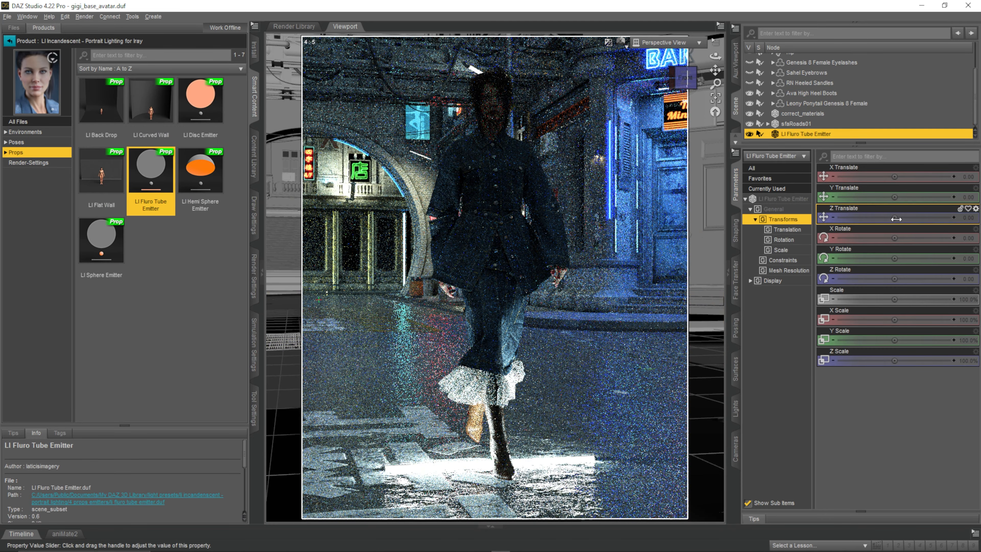
double_click(894, 196)
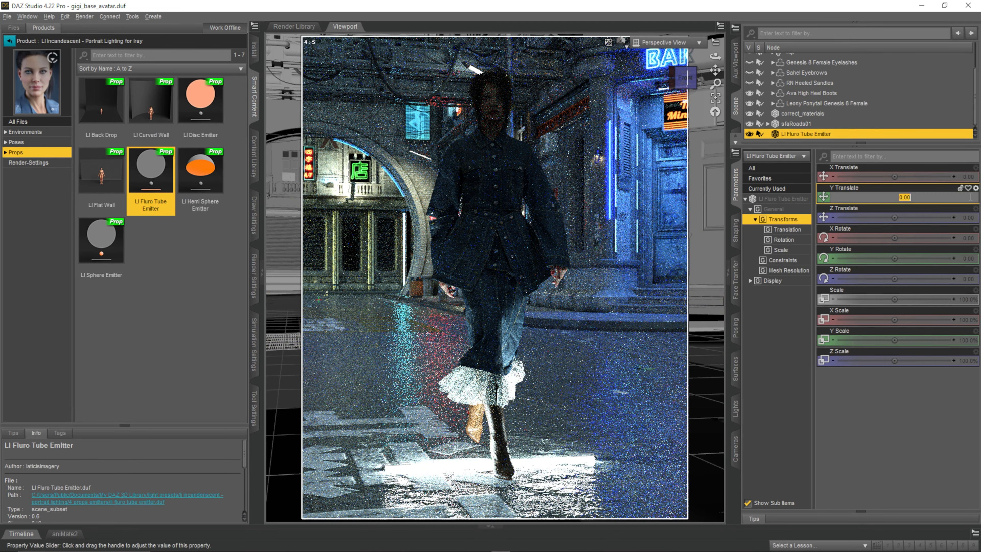
key("Return")
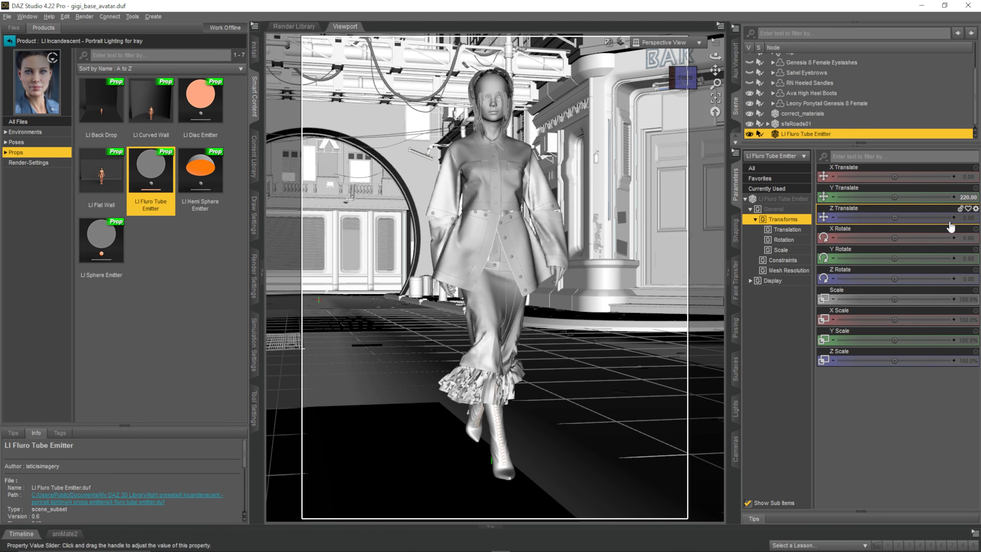
left_click_drag(898, 217, 910, 217)
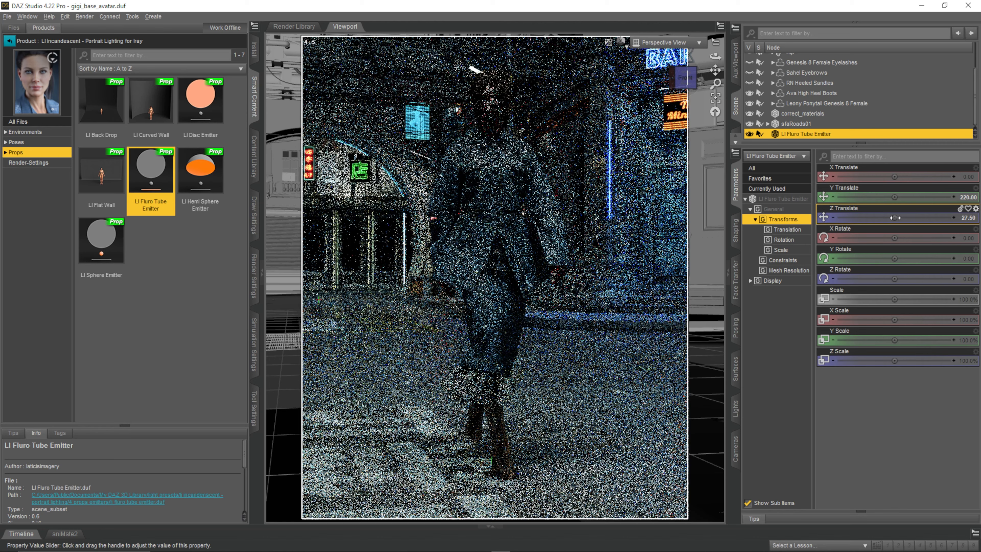
Step: Switch the viewport to Smooth Shaded, inspect the figure from the side and frame it in front of the bar
left_click(621, 42)
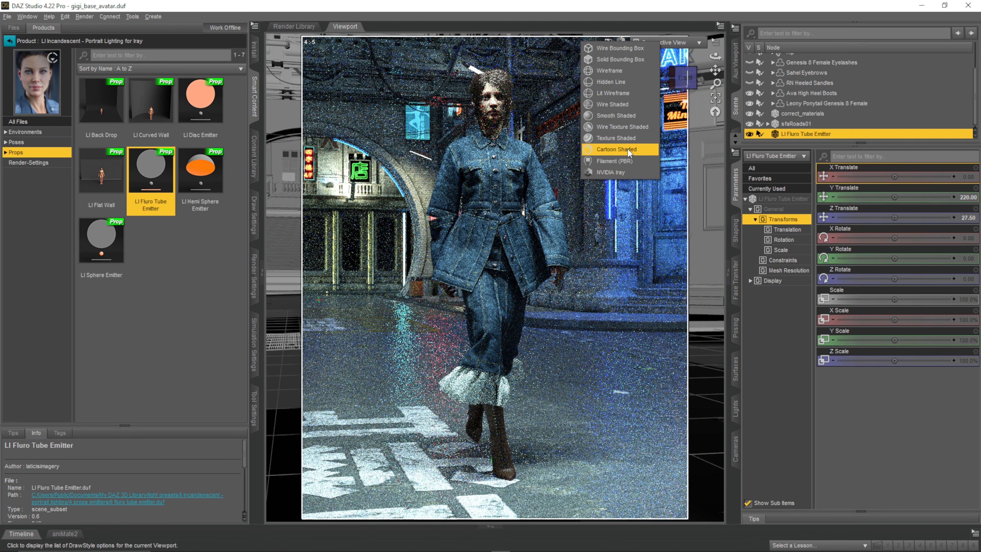
left_click(628, 115)
scroll(625, 152, "down", 5)
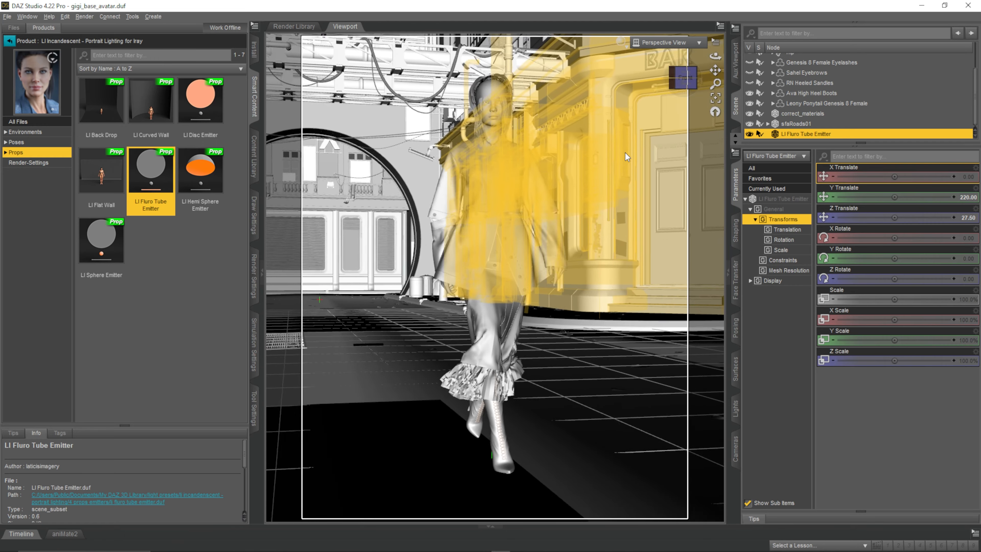
left_click_drag(683, 78, 730, 79)
left_click_drag(583, 78, 612, 77)
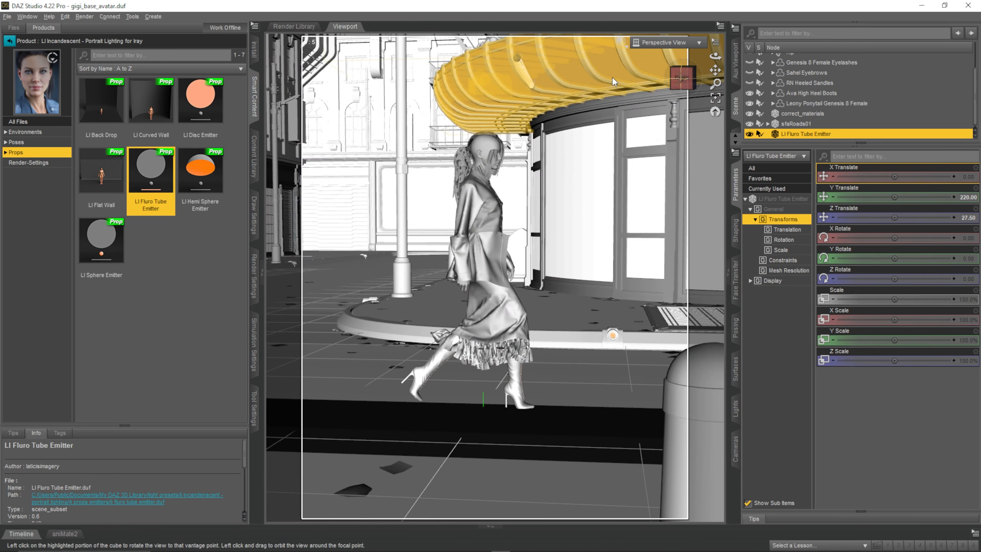
left_click_drag(683, 79, 573, 76)
scroll(552, 171, "up", 5)
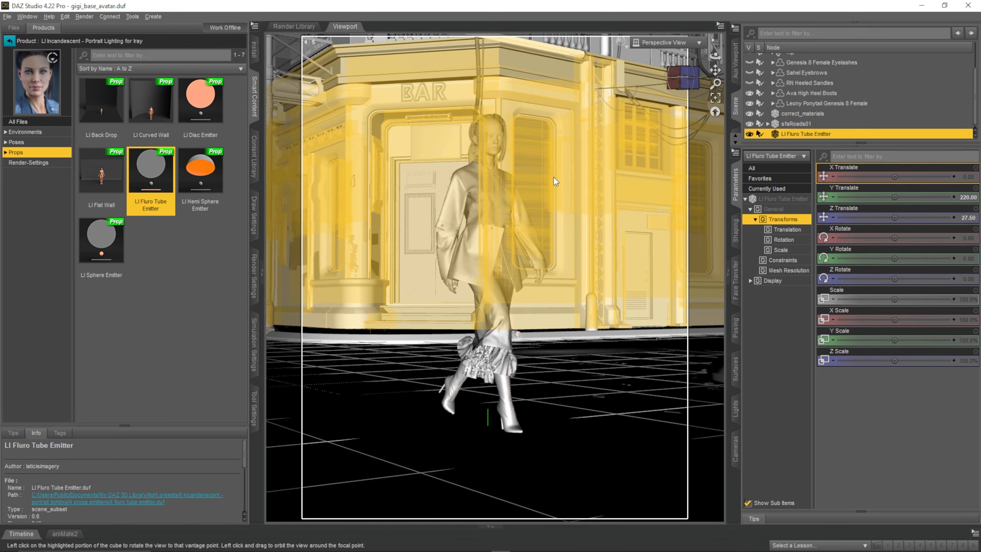
Step: Return the viewport to NVIDIA Iray, try other front angles on the lit figure and open the general render settings
left_click(622, 42)
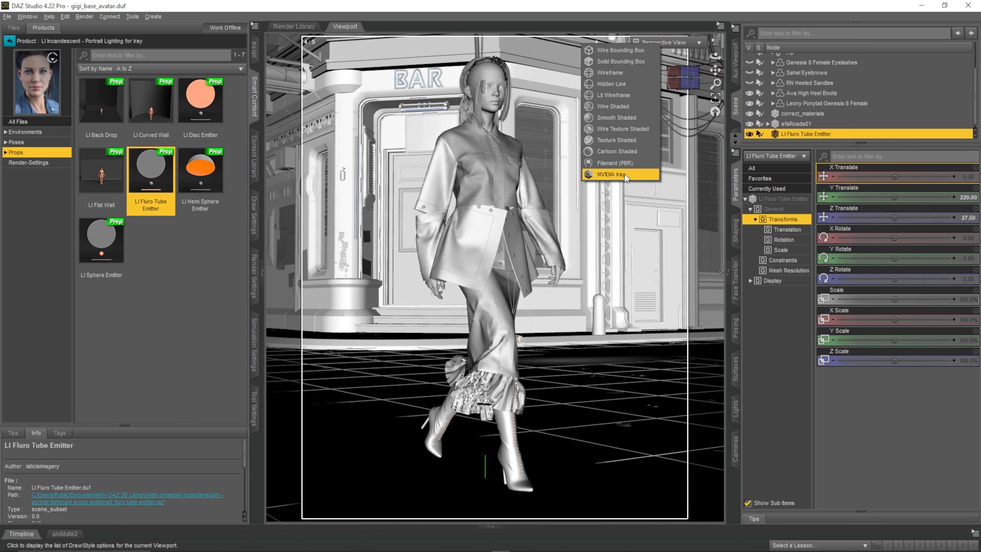
left_click(625, 174)
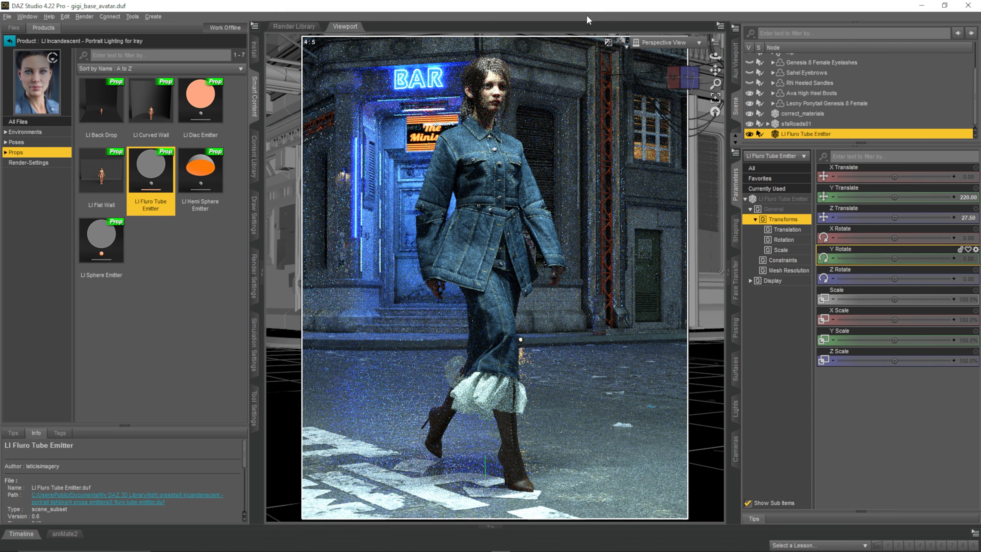
left_click_drag(693, 81, 672, 81)
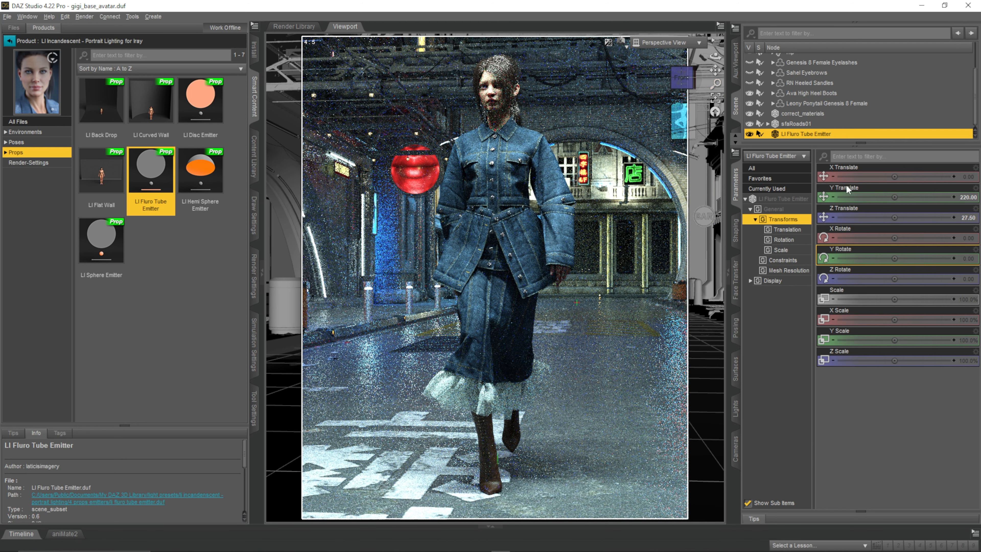
left_click(255, 276)
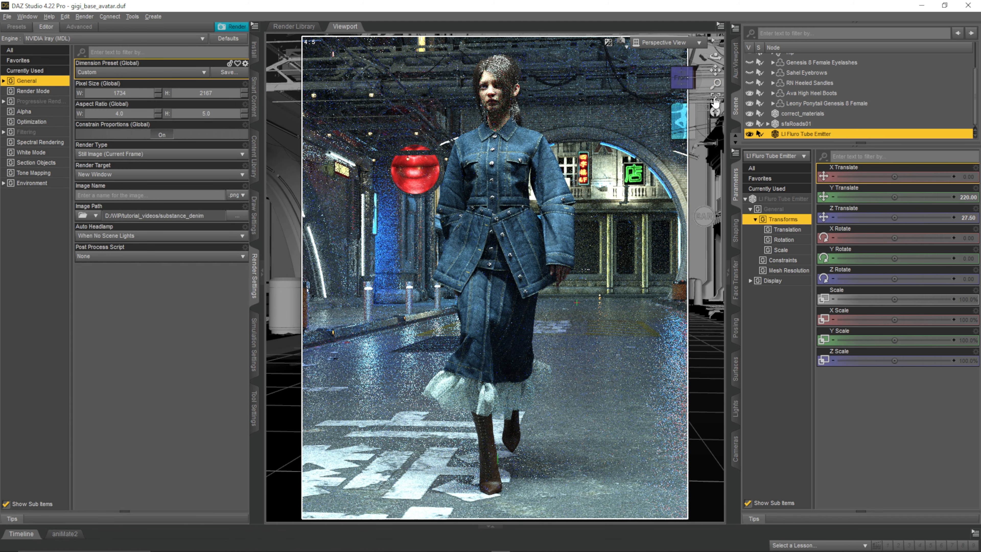
left_click_drag(686, 81, 660, 82)
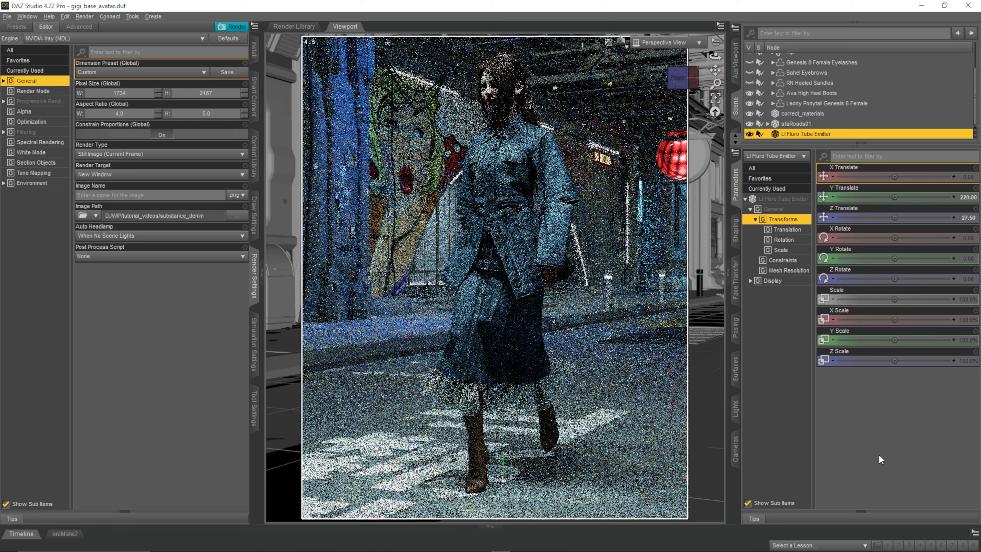